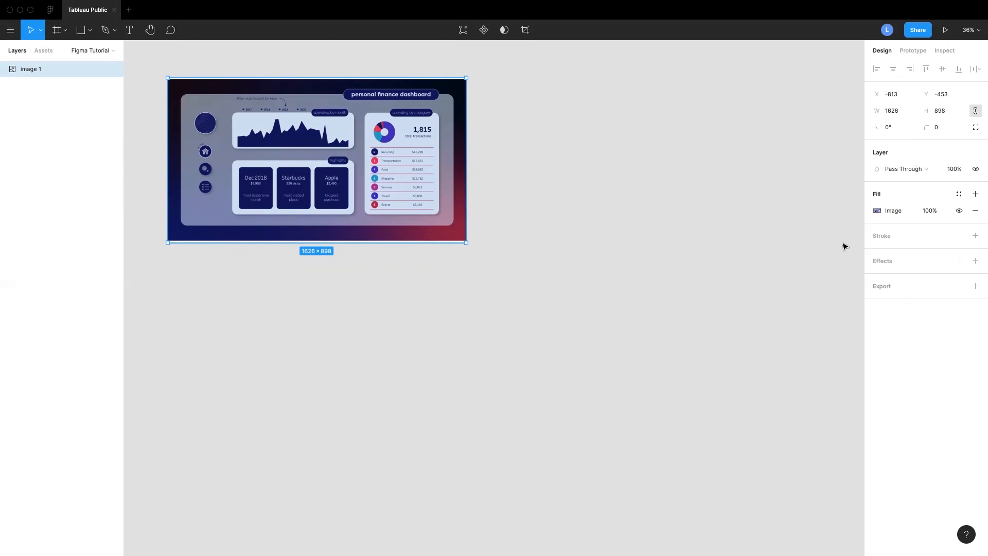
Browse the toolbar's tools and their menus: frame, shapes, pen, text, hand, comments and move
scroll(845, 246, "up", 1)
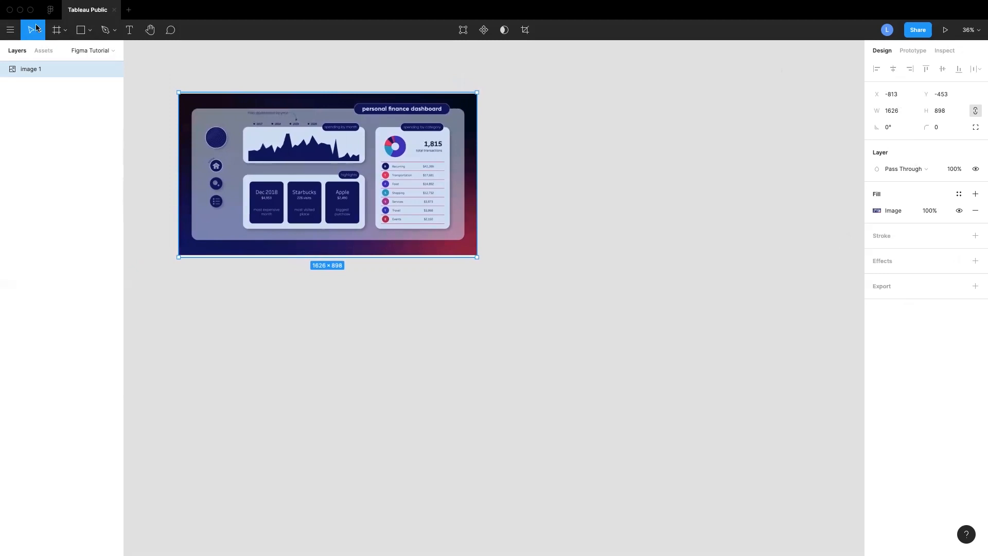
left_click(66, 31)
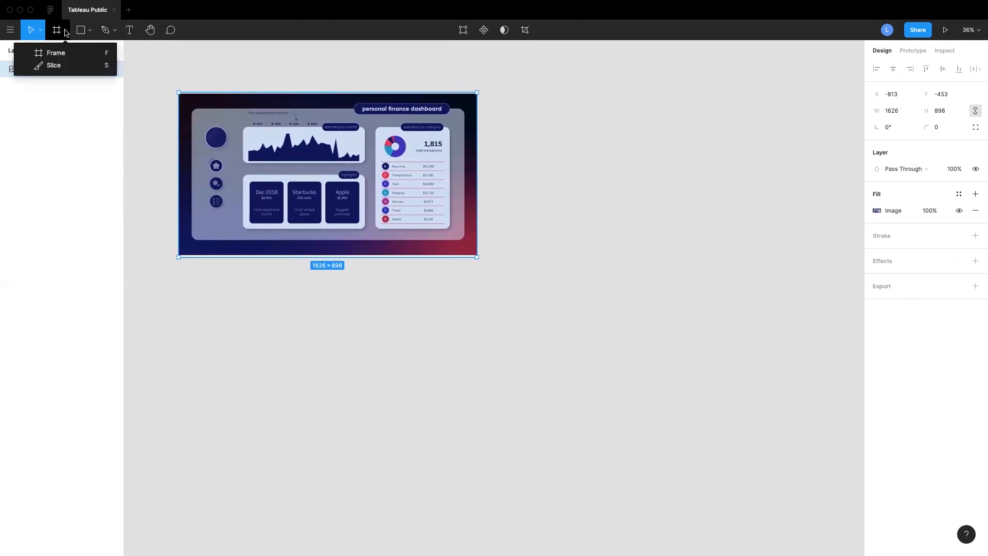
left_click(83, 31)
left_click(90, 32)
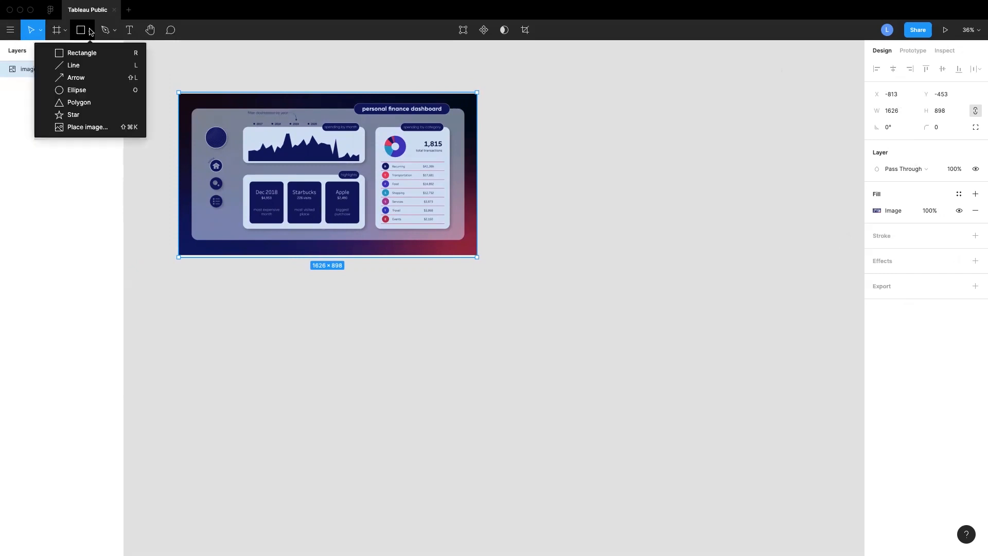
left_click(115, 31)
left_click(115, 31)
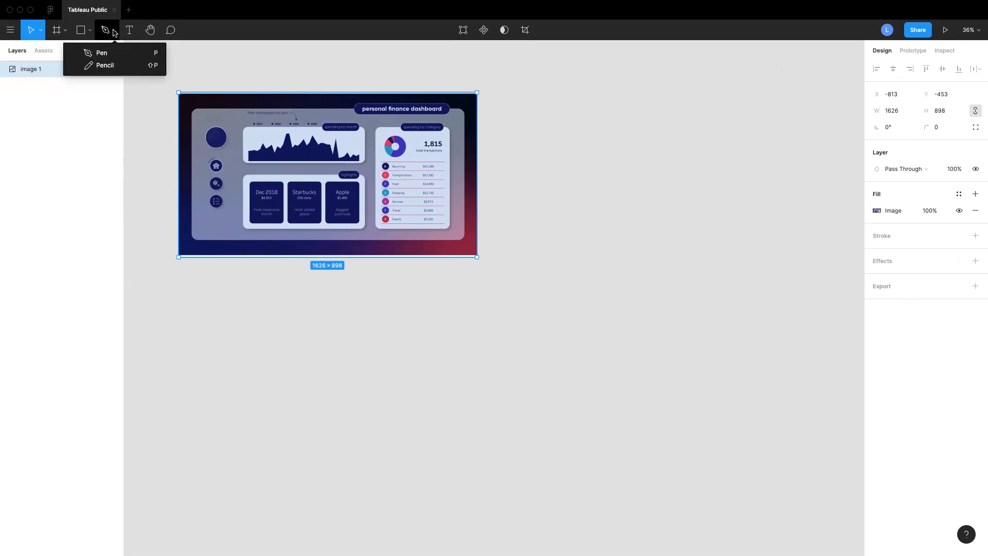
left_click(130, 30)
left_click(150, 30)
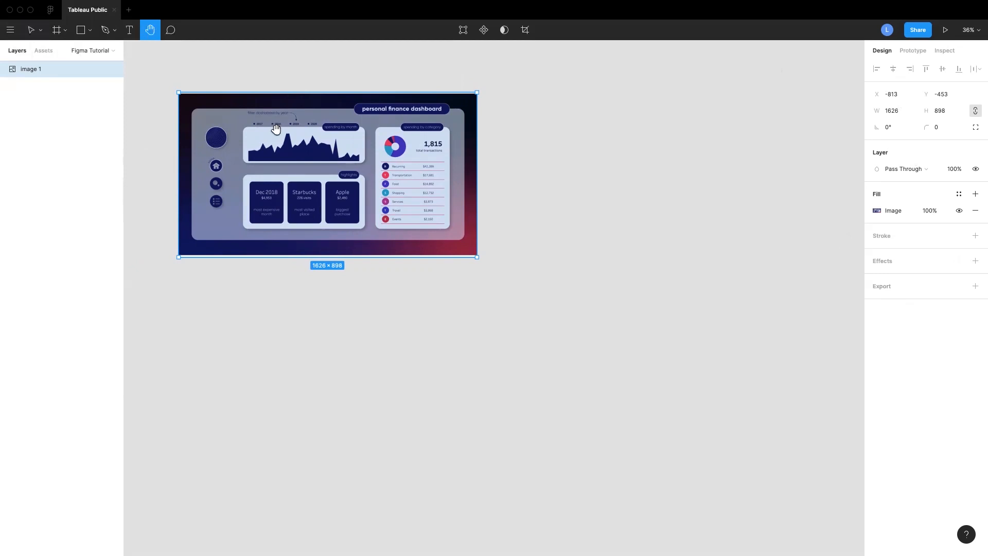
left_click(171, 31)
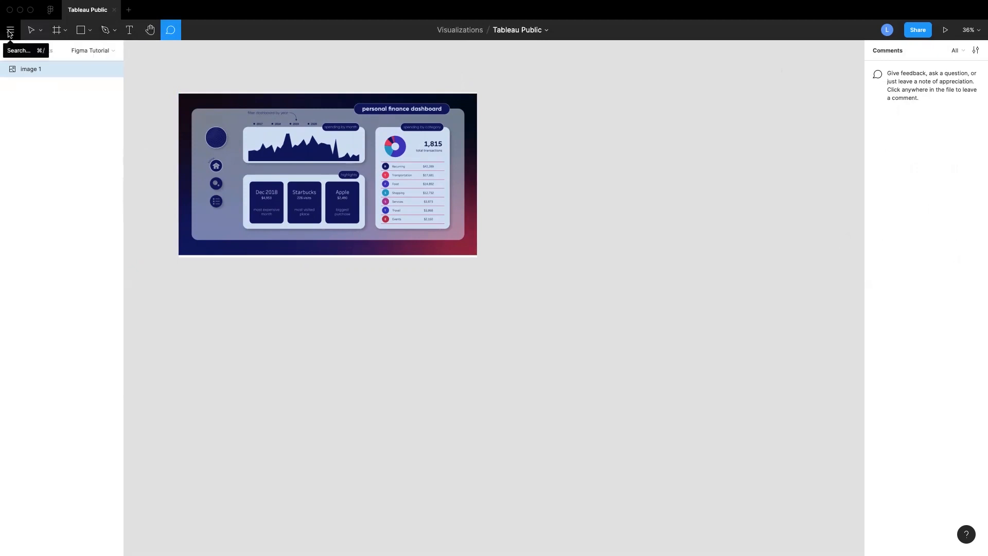
left_click(31, 29)
left_click(39, 32)
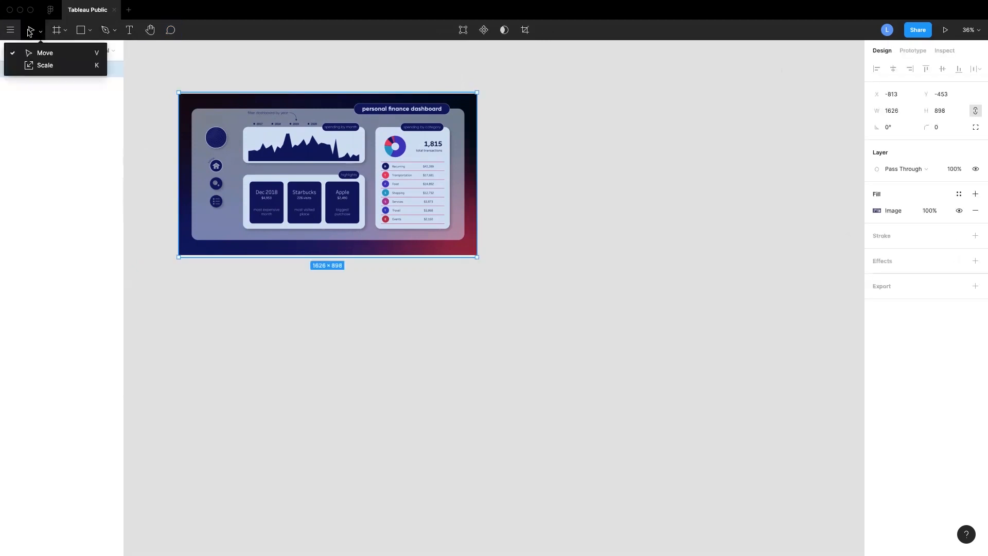
left_click(31, 31)
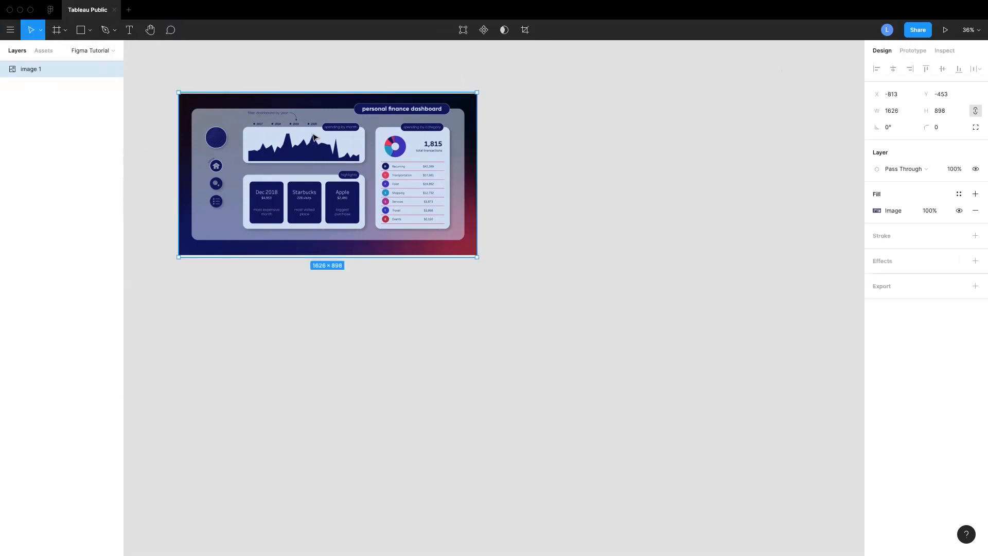
Move the dashboard reference image slightly up and to the right on the canvas
left_click_drag(314, 135, 323, 120)
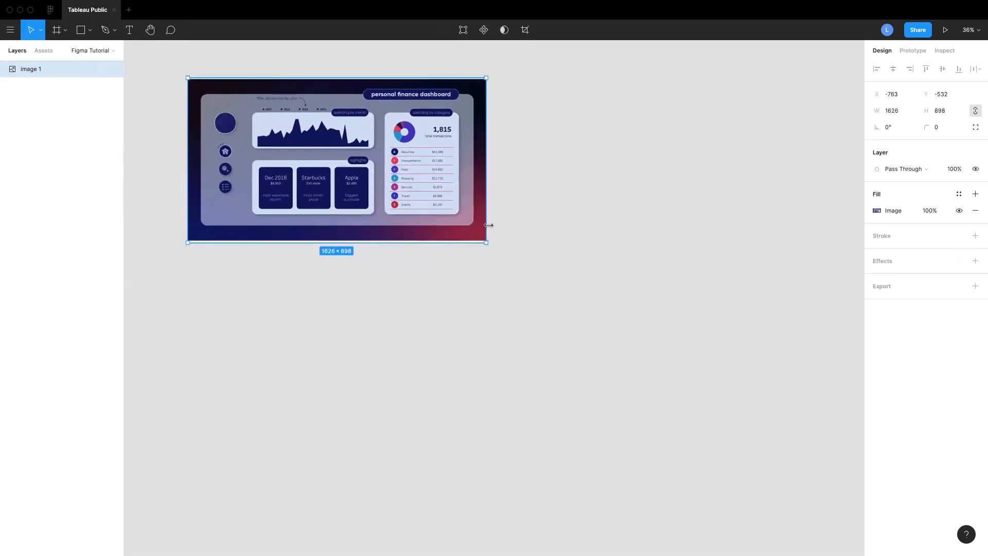
scroll(514, 211, "right", 1)
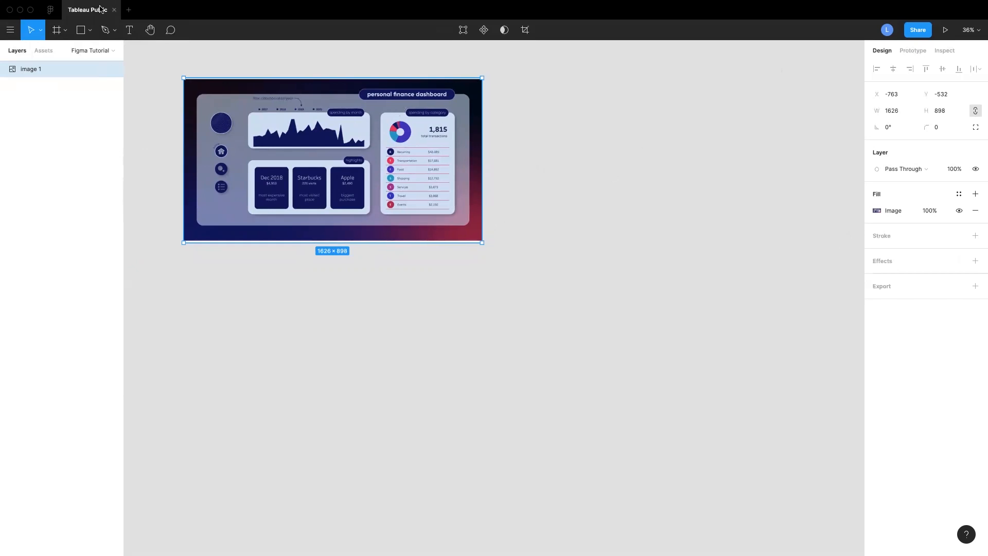
Draw a rectangle about 2025 × 1071 below the dashboard image
left_click(90, 31)
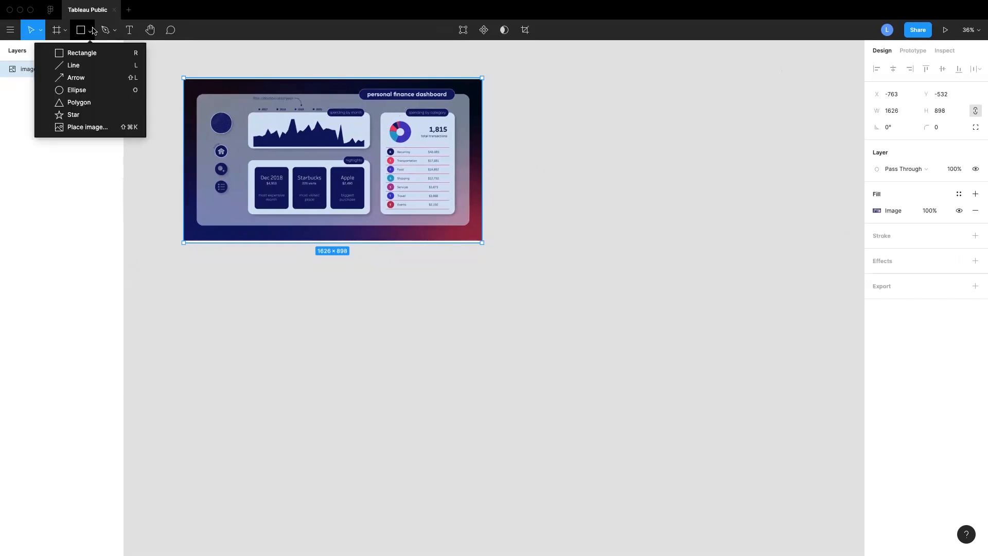
left_click(81, 54)
mouse_move(374, 282)
left_mouse_down()
mouse_move(619, 454)
mouse_move(756, 461)
mouse_move(735, 470)
mouse_move(527, 346)
mouse_move(752, 503)
mouse_move(788, 417)
mouse_move(796, 483)
mouse_move(733, 478)
mouse_move(763, 479)
mouse_move(745, 478)
left_mouse_up()
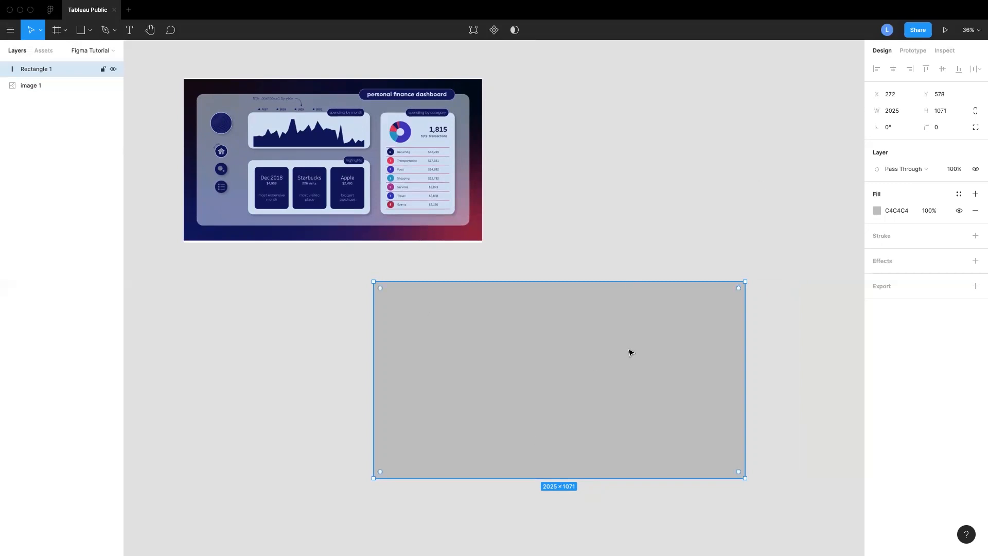
Set the rectangle's width to 1300 and height to 700
left_click(899, 112)
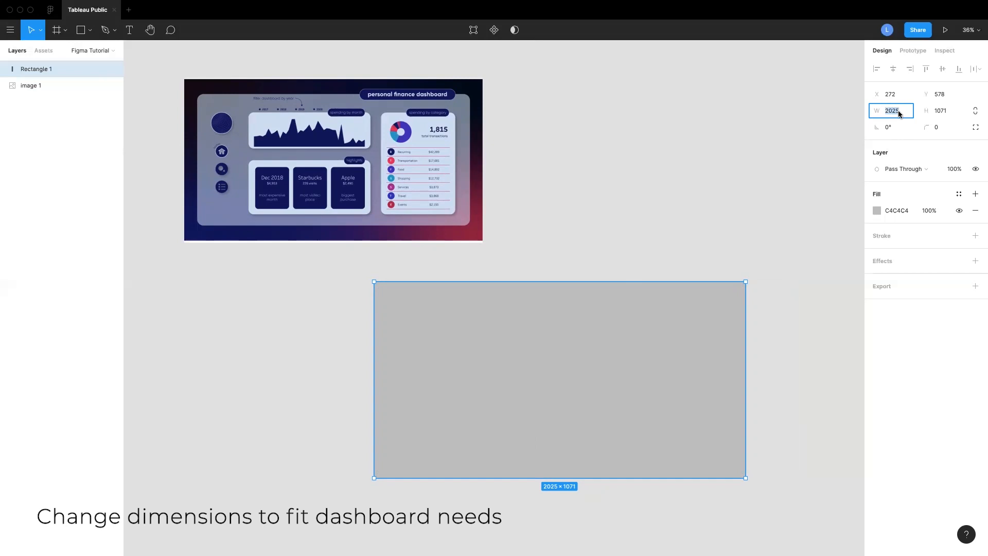
type("1300")
key("Tab")
type("700")
key("Return")
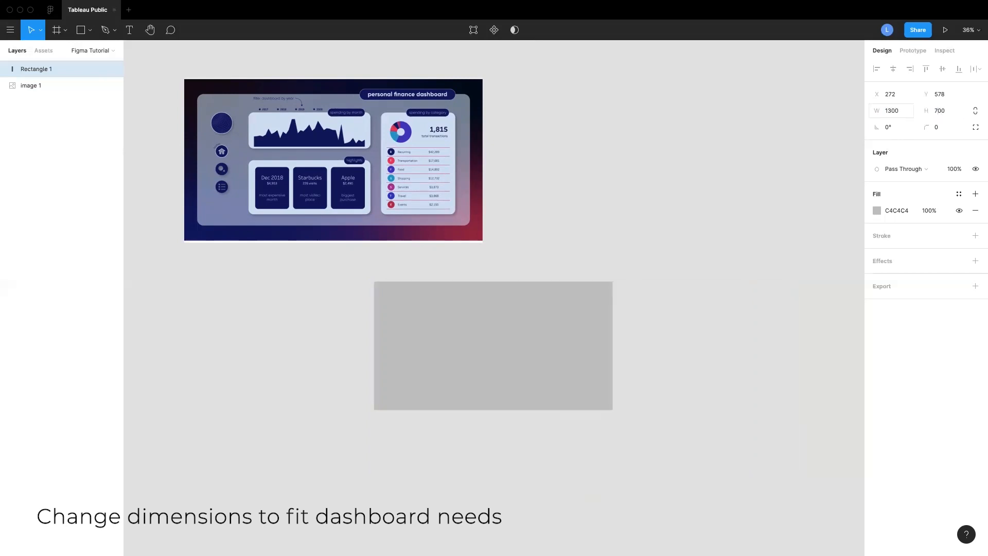
Move the rectangle beside the image and set its linear gradient's first stop colour to 130613
left_click_drag(526, 333, 659, 293)
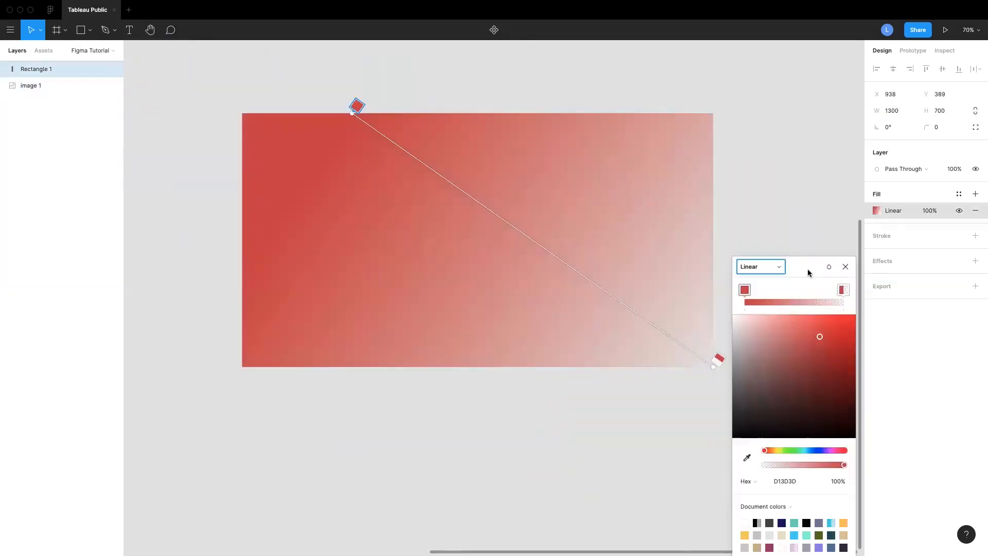
left_click_drag(807, 269, 802, 173)
left_click(788, 384)
type("130613")
key("Return")
Select another gradient stop on the rectangle and enter 150 as its hex colour
left_click(836, 193)
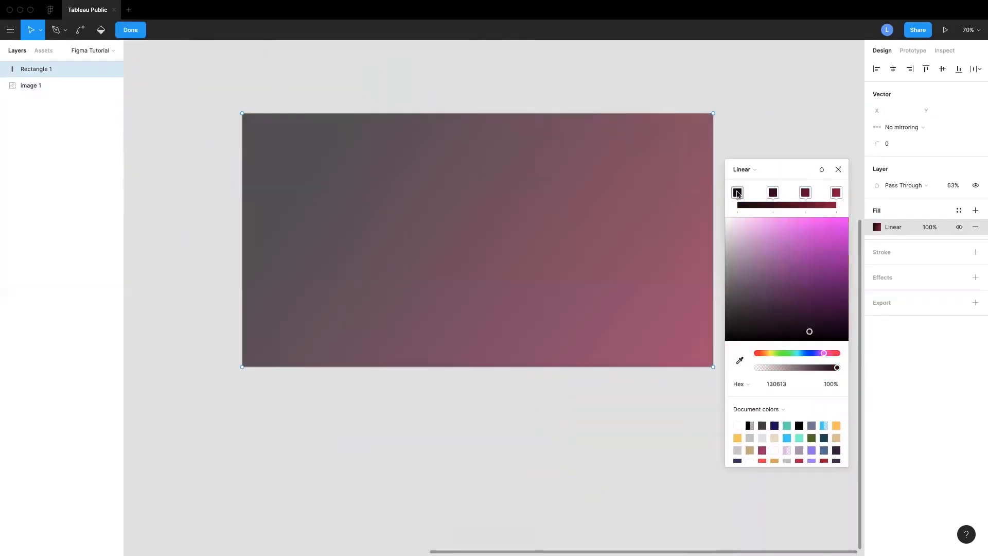
left_click(772, 180)
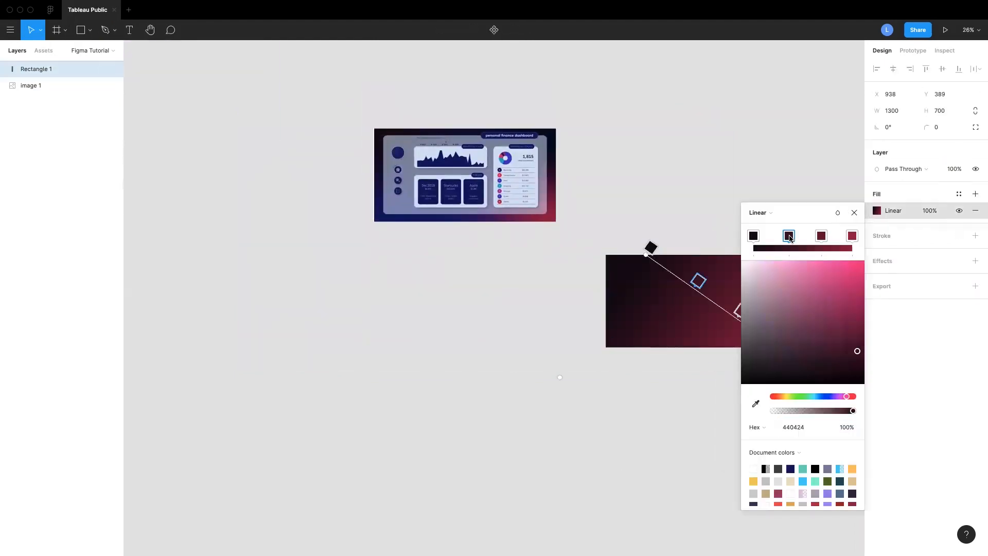
type("150")
key("Return")
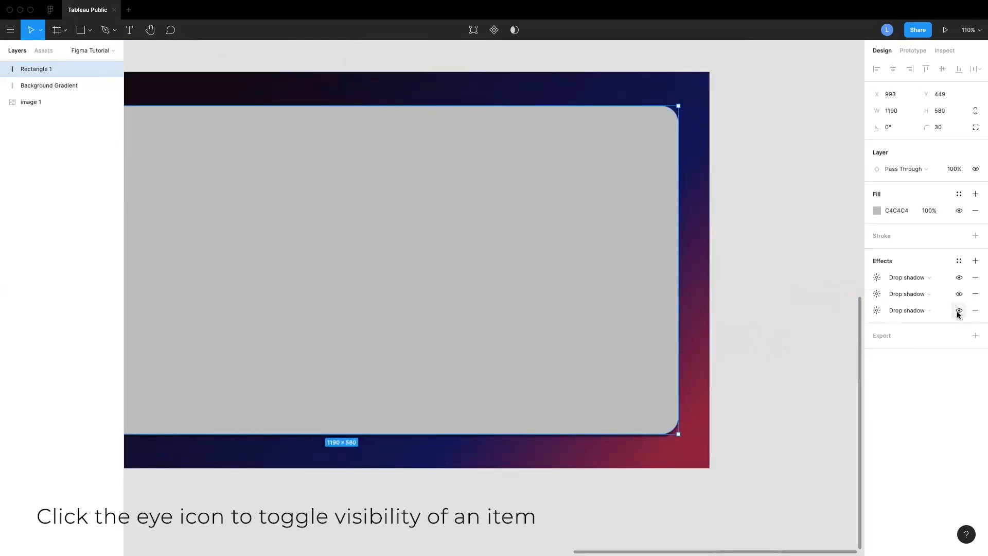
Toggle the visibility of the panel's three drop shadows off and back on
left_click(959, 311)
left_click(959, 295)
left_click(959, 278)
left_click(959, 278)
left_click(959, 294)
left_click(959, 311)
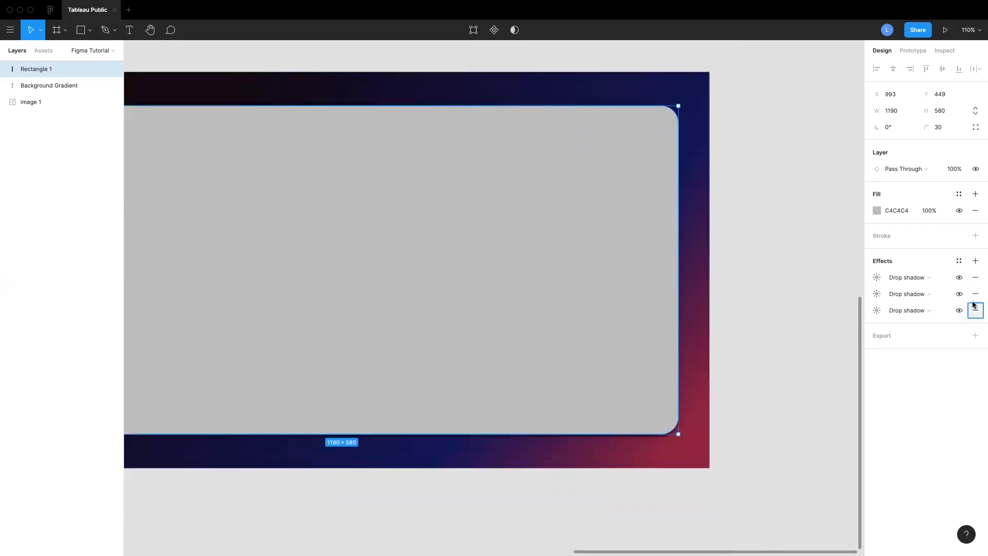
Remove two of the three drop shadows from the rounded panel, keeping one effect
left_click(974, 309)
left_click(975, 294)
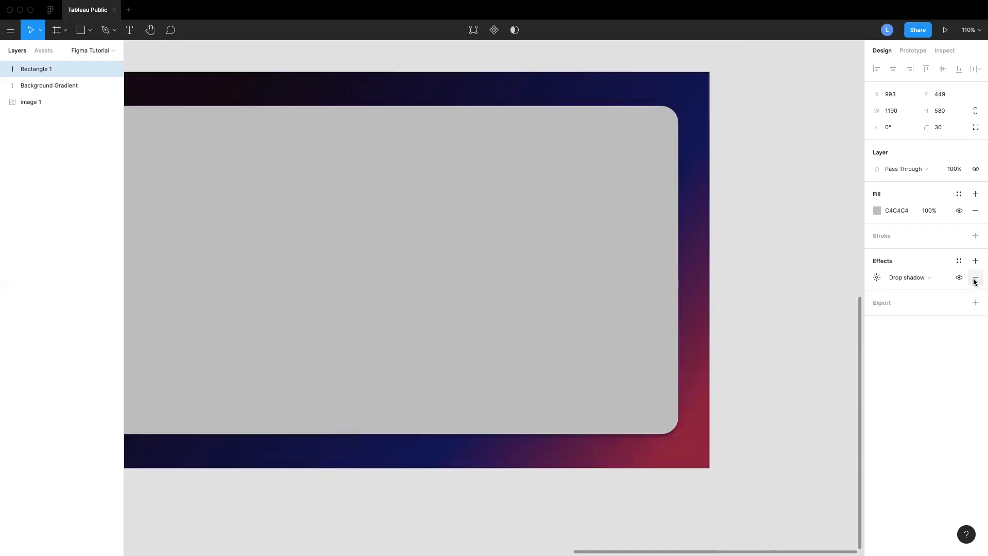
left_click(975, 278)
key("ctrl+z")
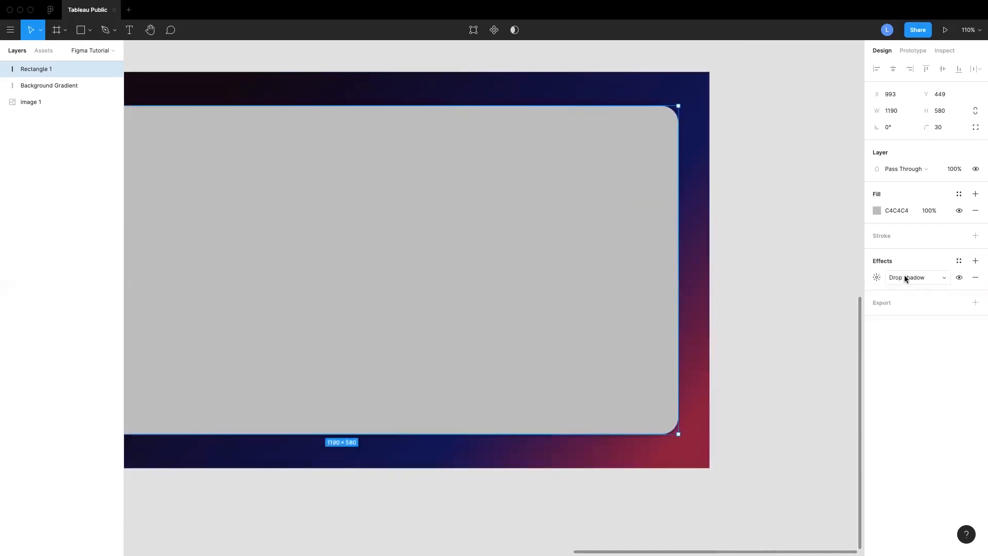
Change the remaining effect to Background blur and open its blur settings
left_click(944, 279)
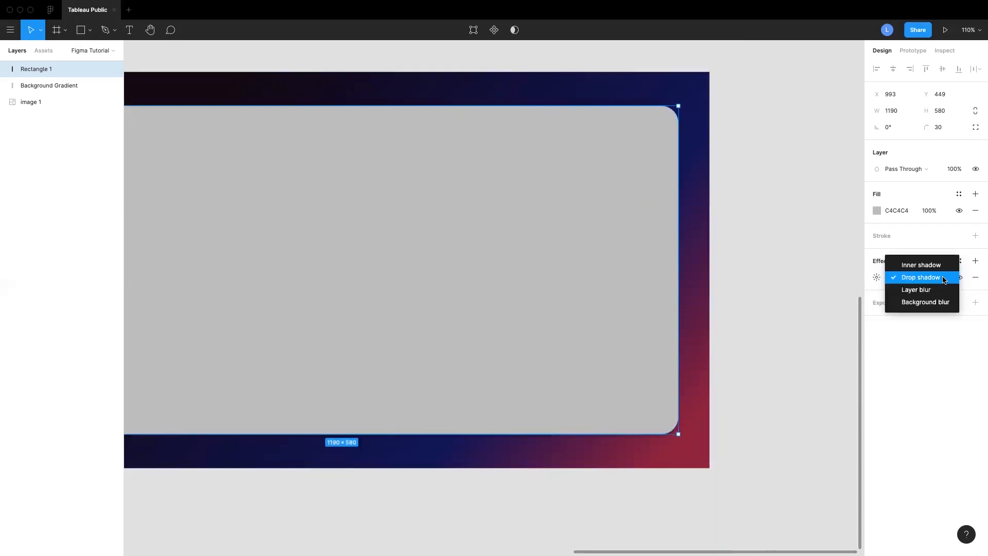
left_click(937, 305)
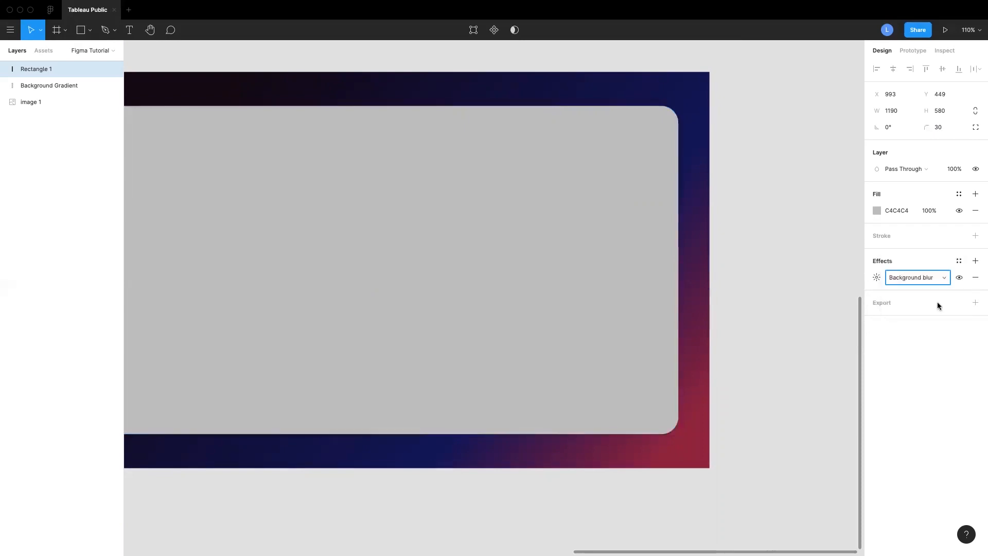
left_click(873, 279)
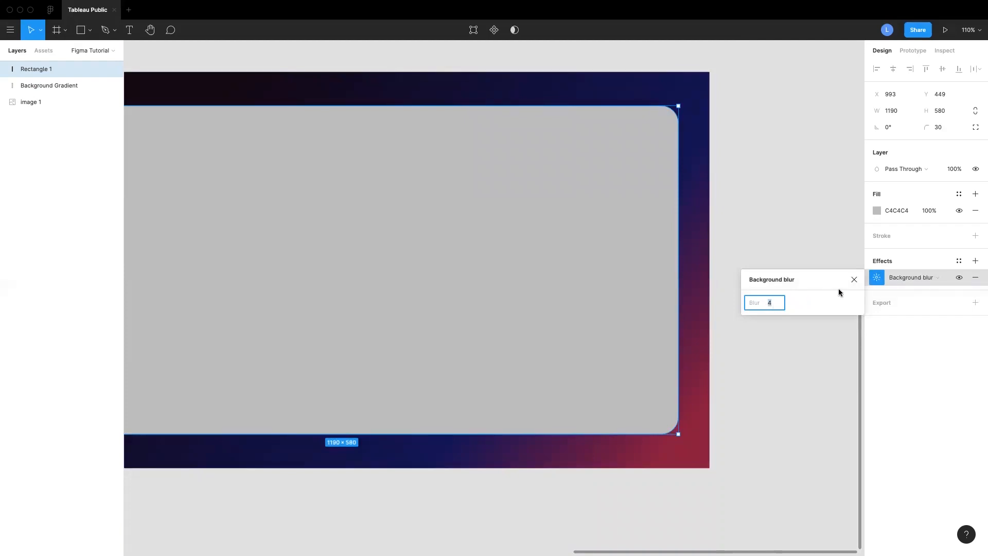
left_click(854, 280)
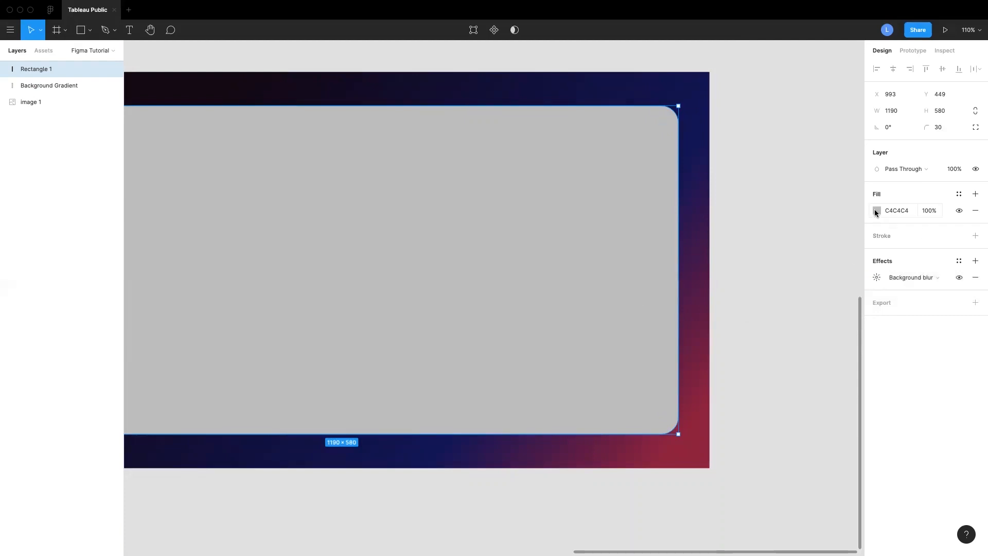
Set the panel's fill opacity to 60%
left_click(930, 214)
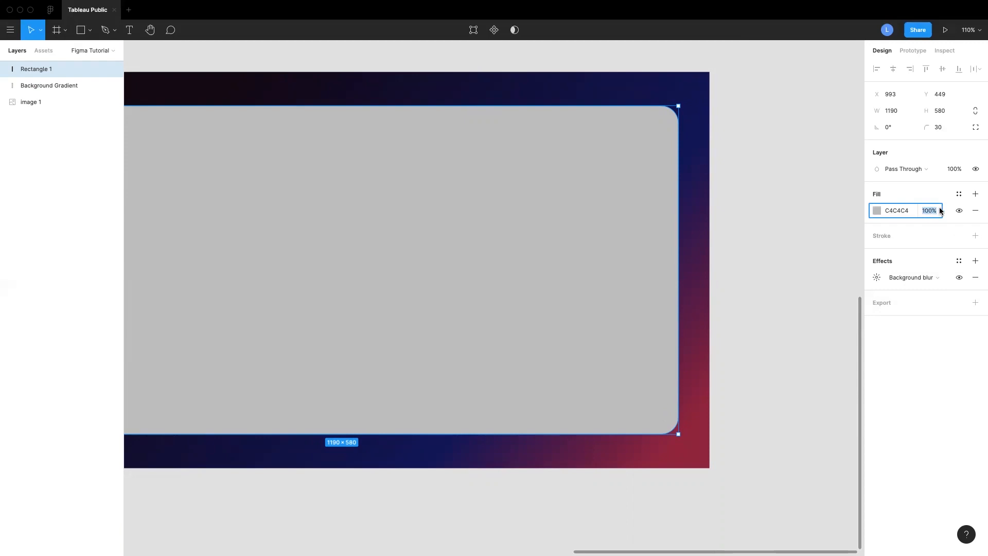
type("60")
key("Return")
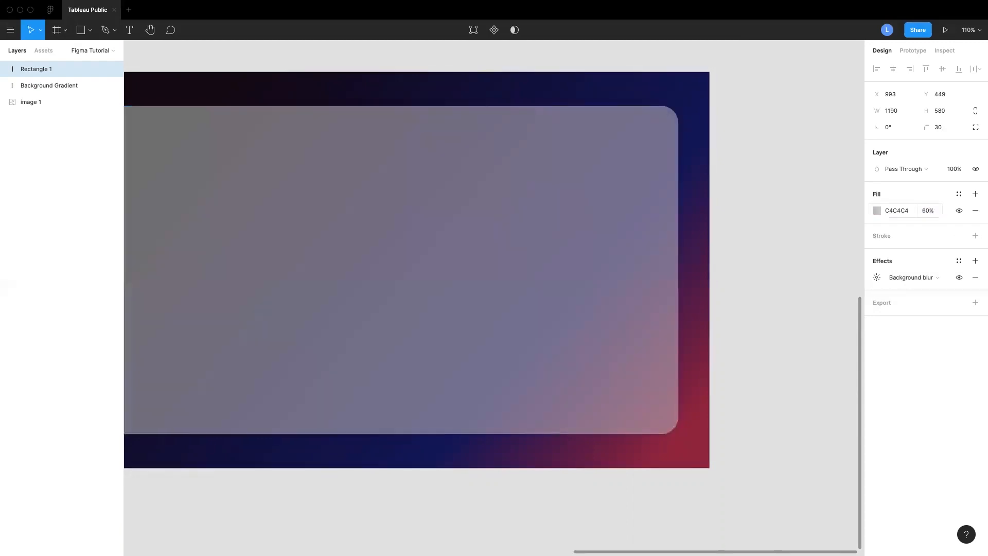
scroll(769, 273, "left", 3)
scroll(770, 275, "down", 3)
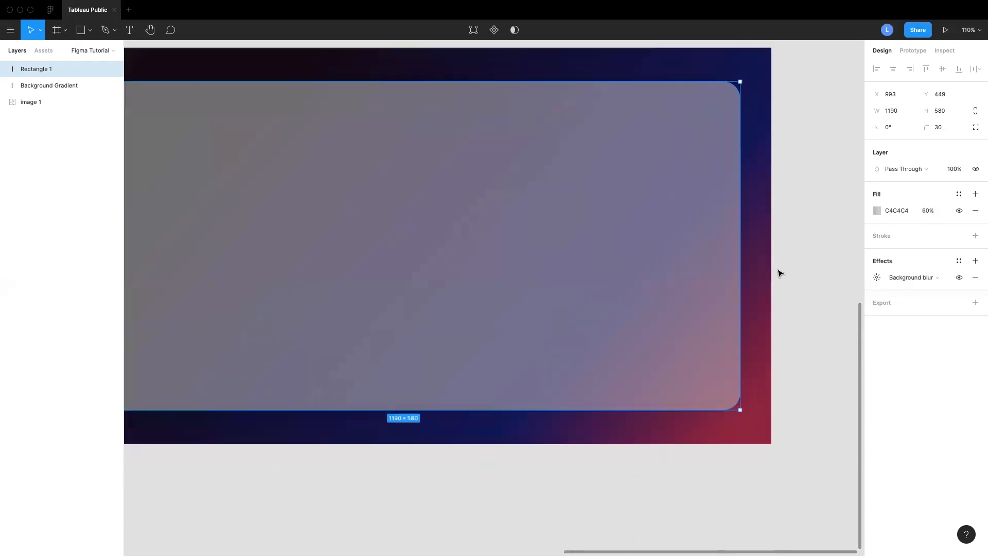
scroll(782, 273, "down", 5)
scroll(787, 274, "up", 2)
left_click(796, 278)
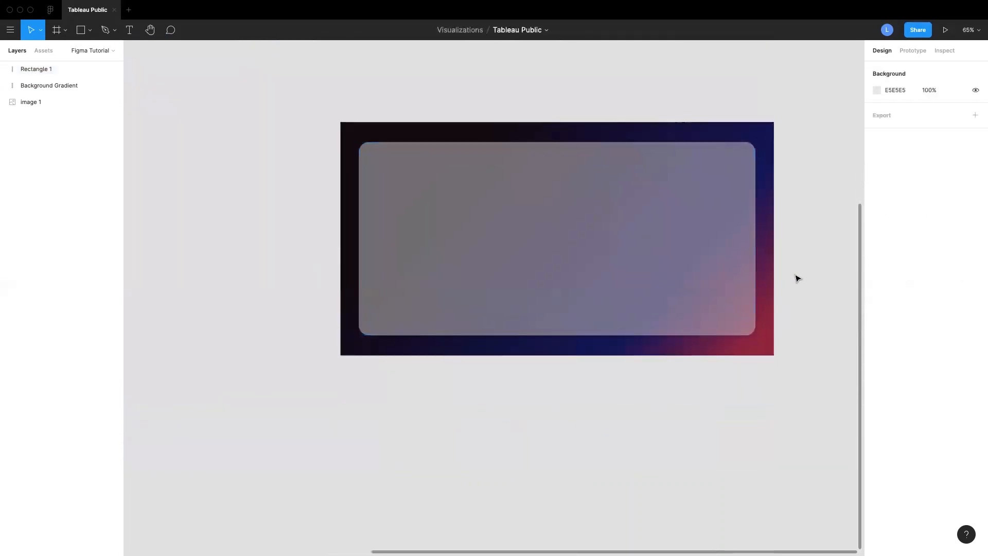
Draw a circle about 443 × 443 overlapping the panel's lower left corner
left_click(90, 33)
left_click(85, 86)
left_click_drag(277, 243, 425, 336)
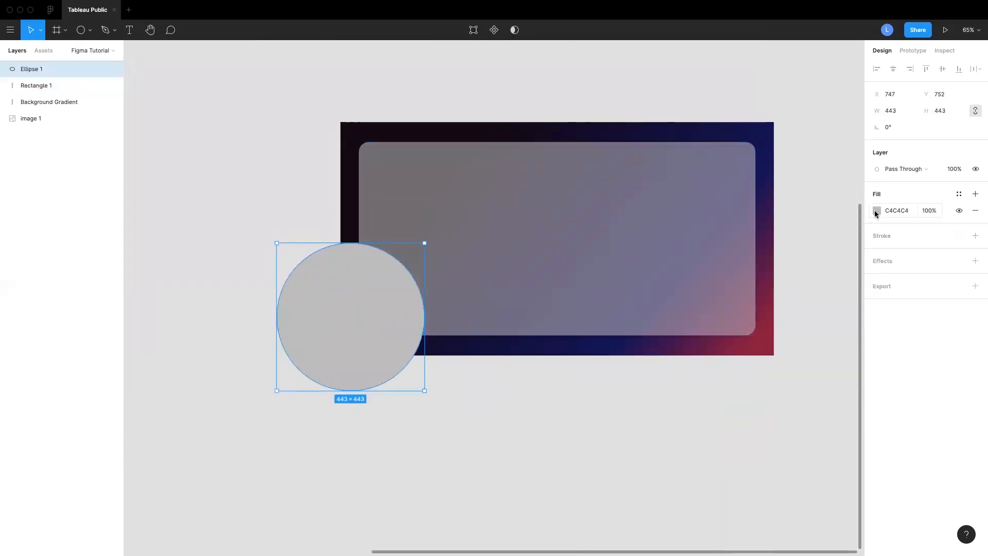
Set the circle's fill colour to FF0000
left_click(876, 211)
left_click_drag(751, 255, 867, 220)
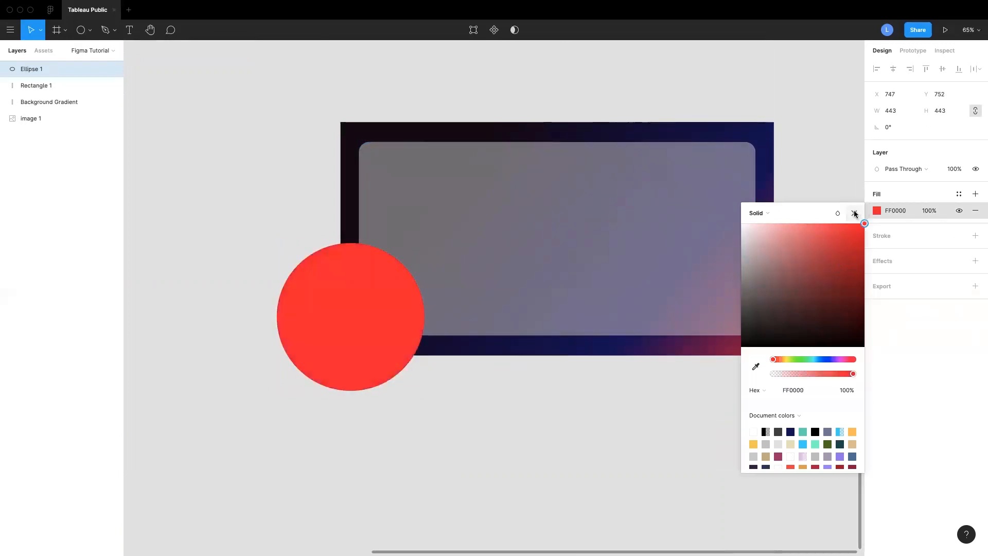
left_click(854, 213)
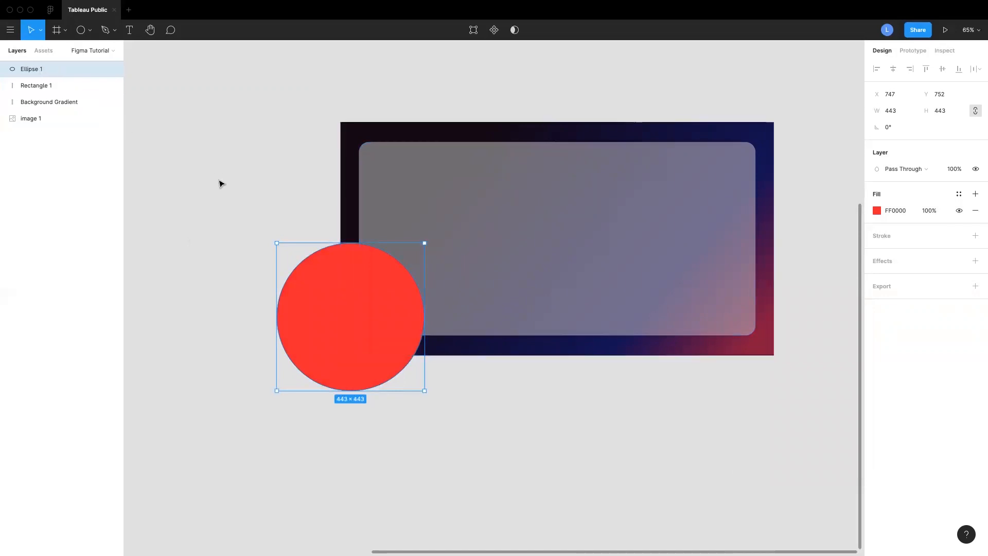
Move the circle onto the panel's centre and place its layer beneath the panel rectangle
left_click_drag(367, 286, 513, 240)
left_click_drag(56, 64, 55, 89)
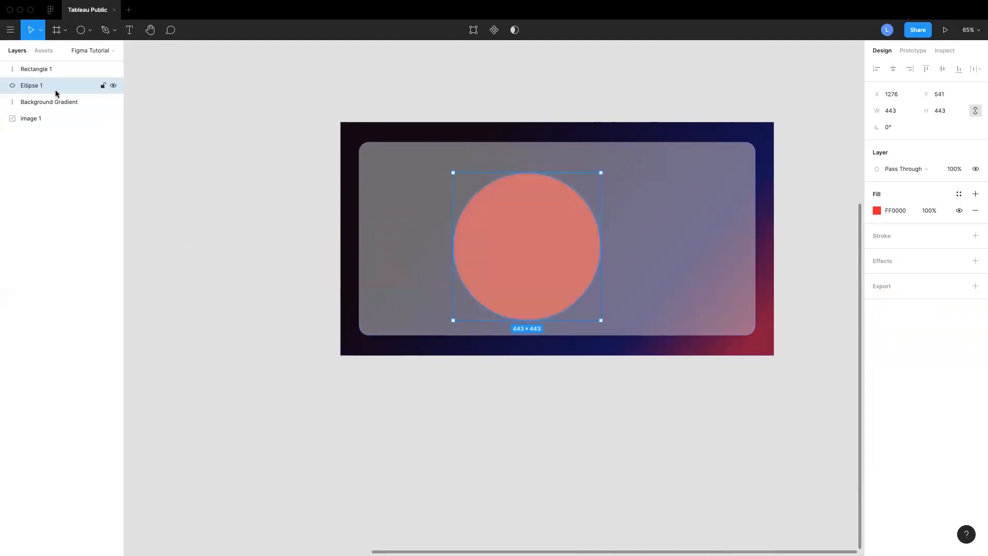
left_click(496, 495)
left_click(525, 247)
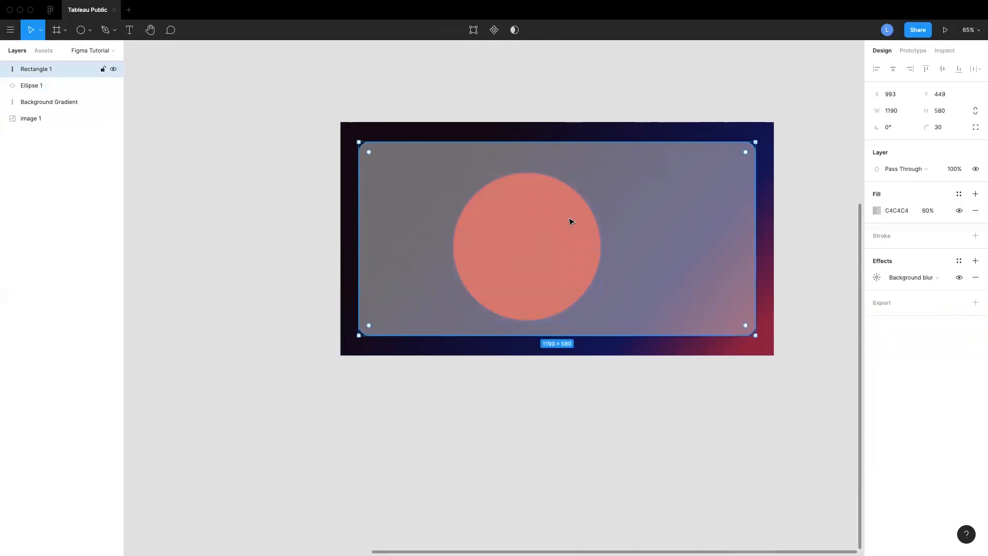
Set the panel's background blur to 25
scroll(541, 219, "up", 5)
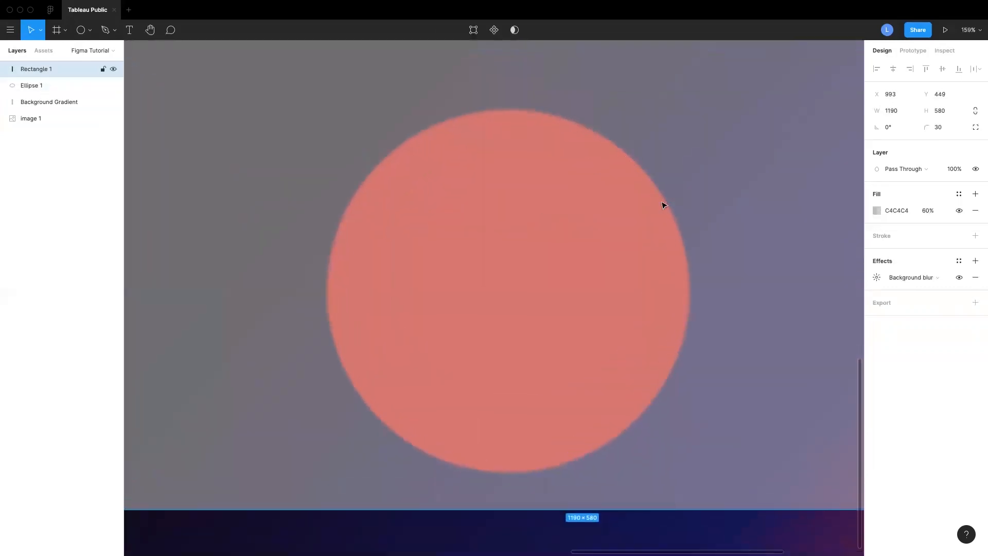
left_click(876, 277)
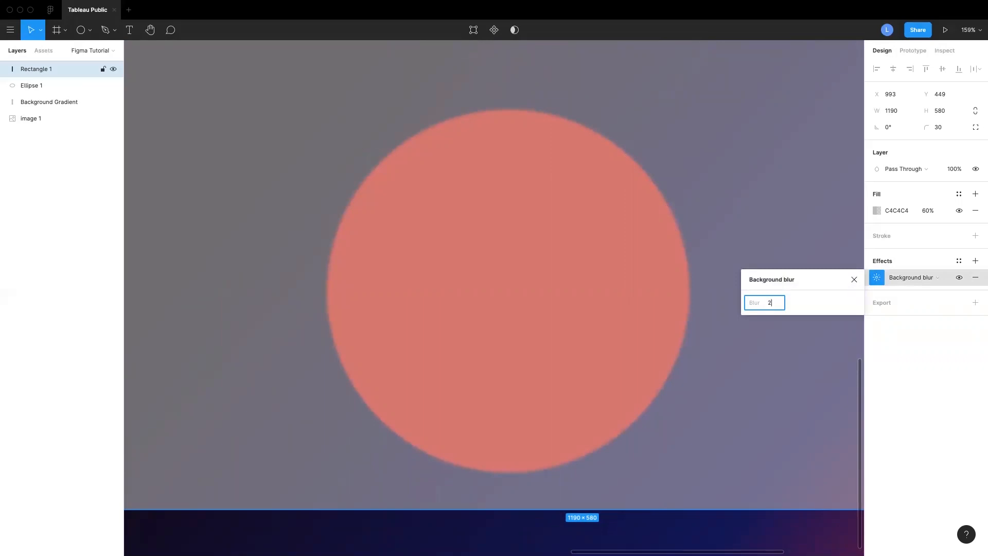
type("25")
key("Return")
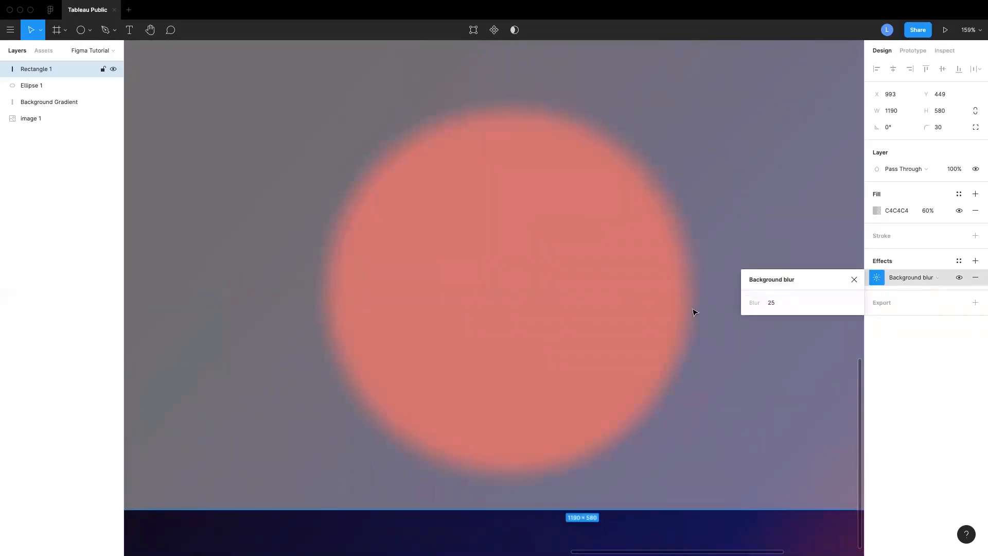
left_click(854, 279)
Delete the red circle from behind the panel
scroll(759, 276, "down", 10)
scroll(752, 276, "up", 8)
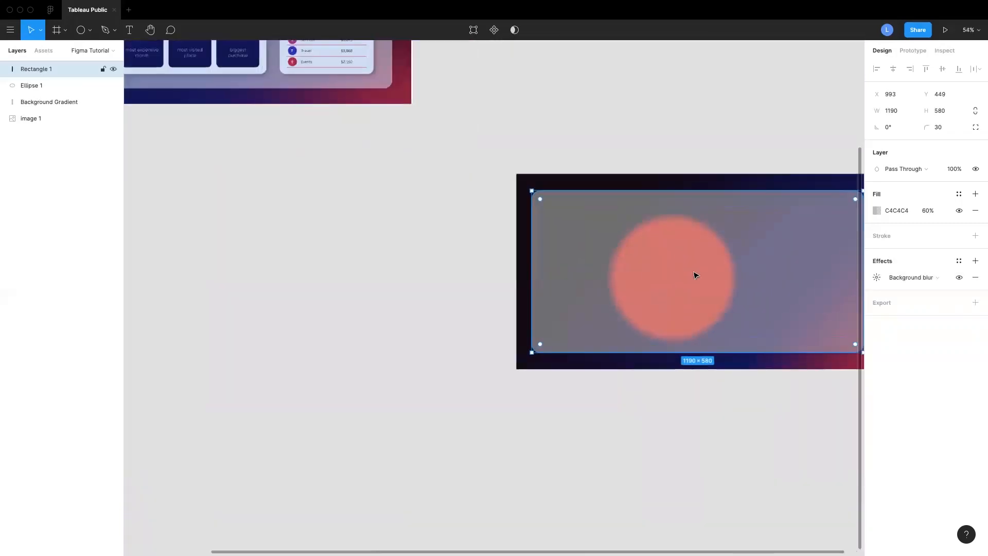
scroll(696, 275, "right", 6)
scroll(770, 308, "down", 1)
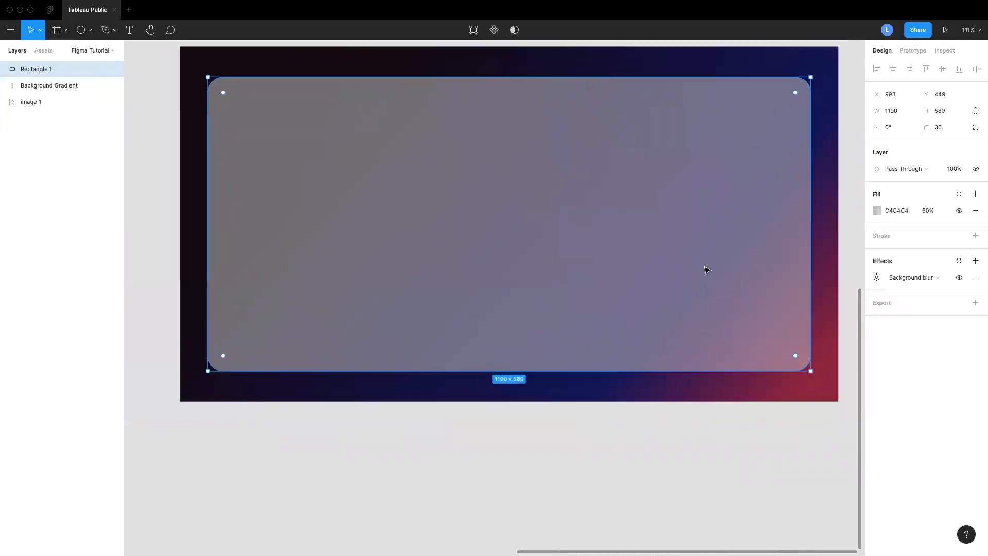
scroll(706, 270, "down", 3)
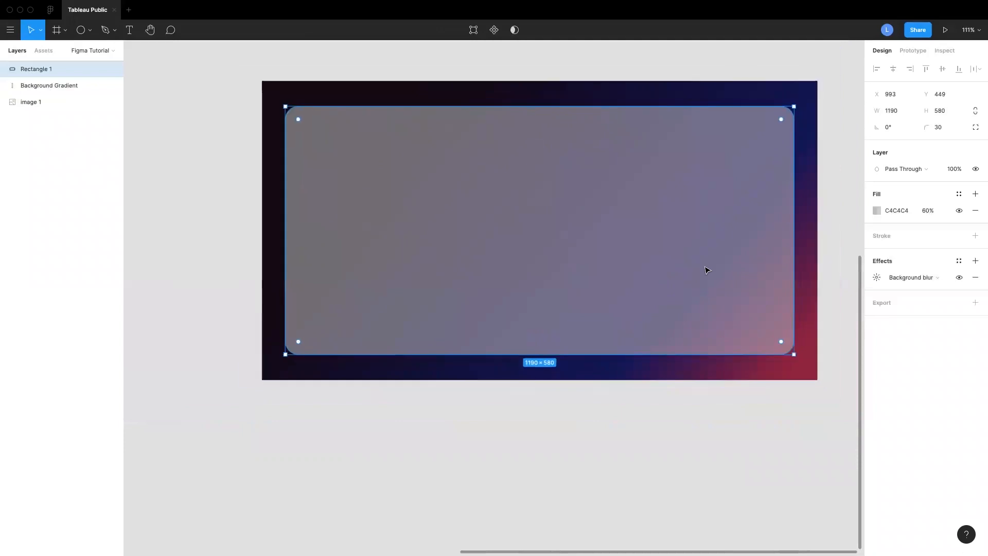
scroll(706, 270, "left", 2)
scroll(707, 271, "down", 5)
scroll(534, 159, "up", 2)
scroll(798, 234, "down", 1)
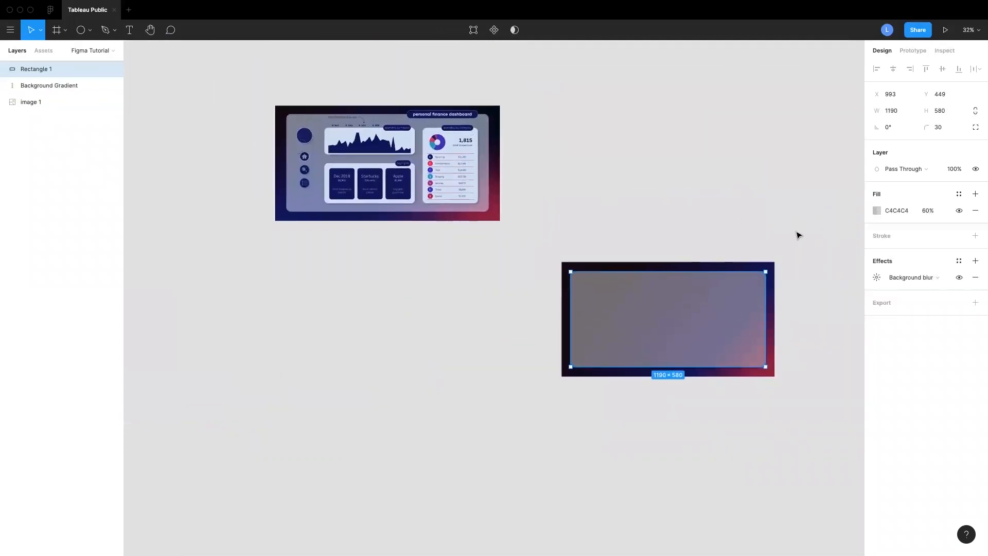
left_click(798, 234)
Set the panel's fill colour to white FFFFFF, keeping it semi-transparent
scroll(799, 235, "down", 1)
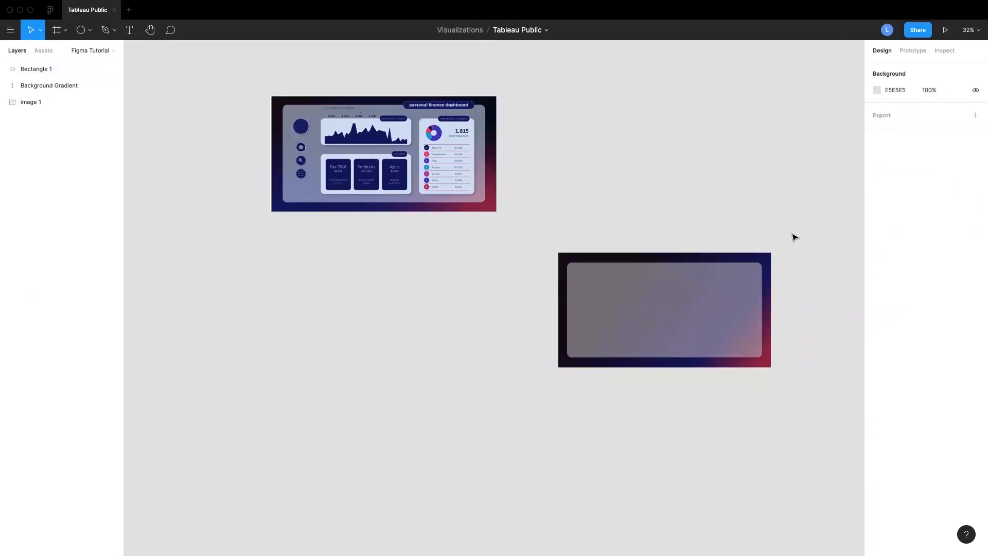
scroll(778, 255, "up", 5)
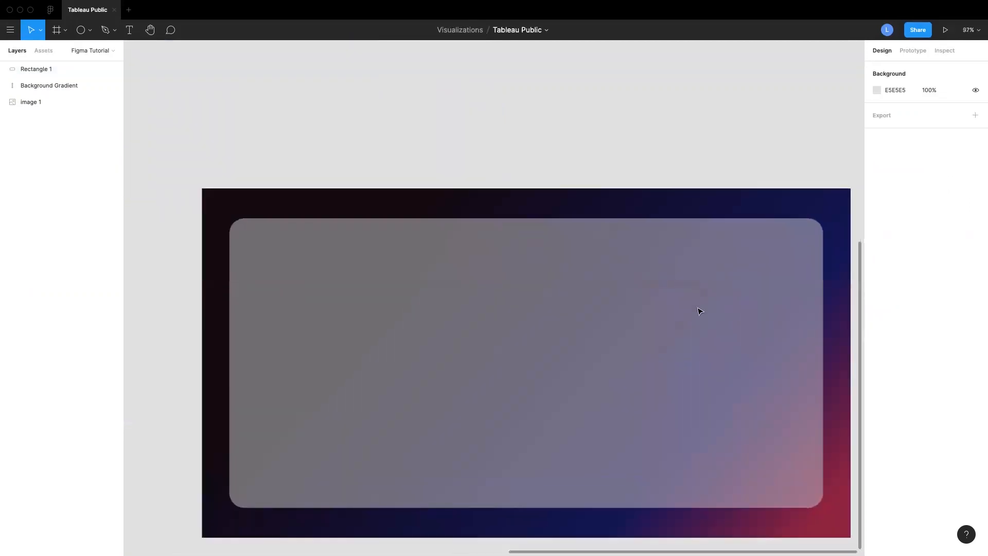
scroll(700, 312, "down", 2)
left_click(681, 282)
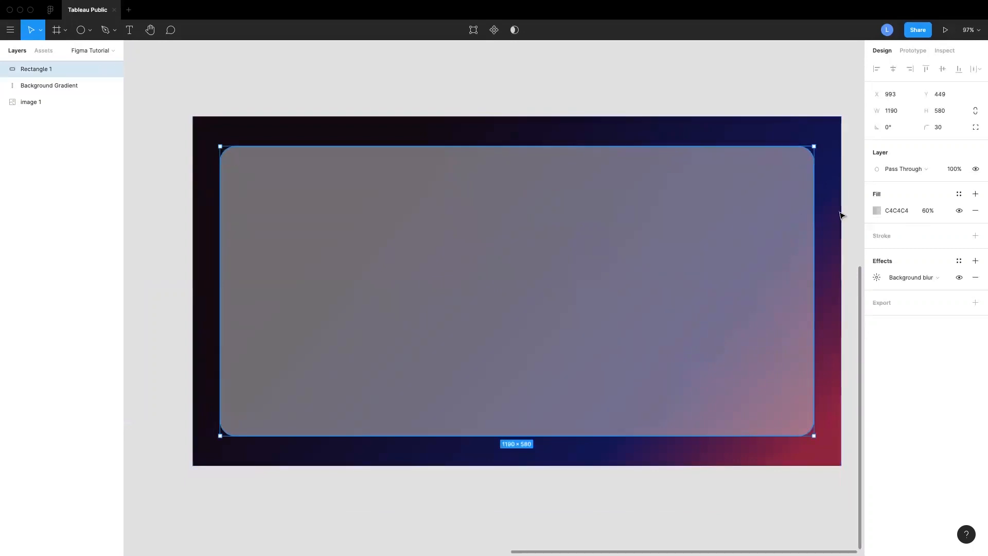
left_click(896, 212)
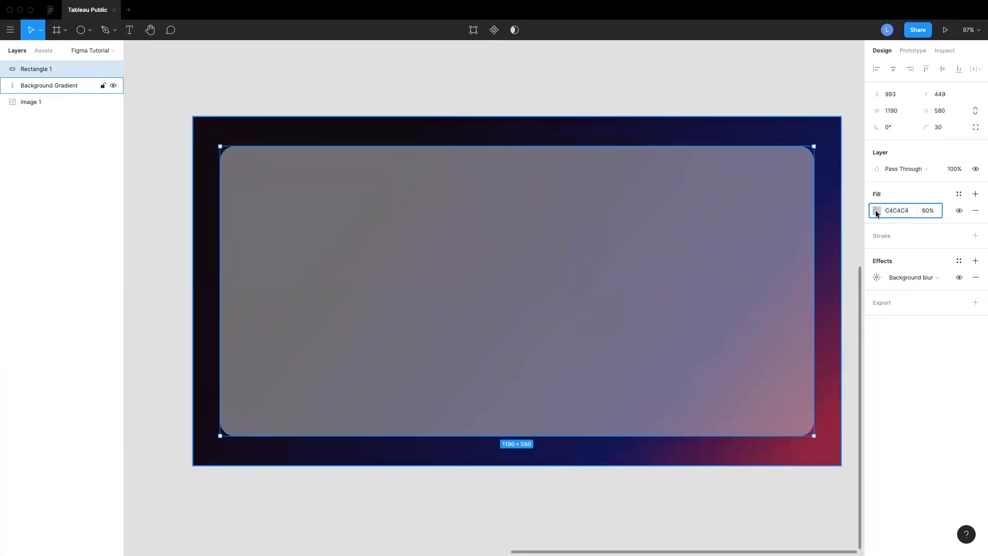
left_click(876, 211)
left_click(741, 252)
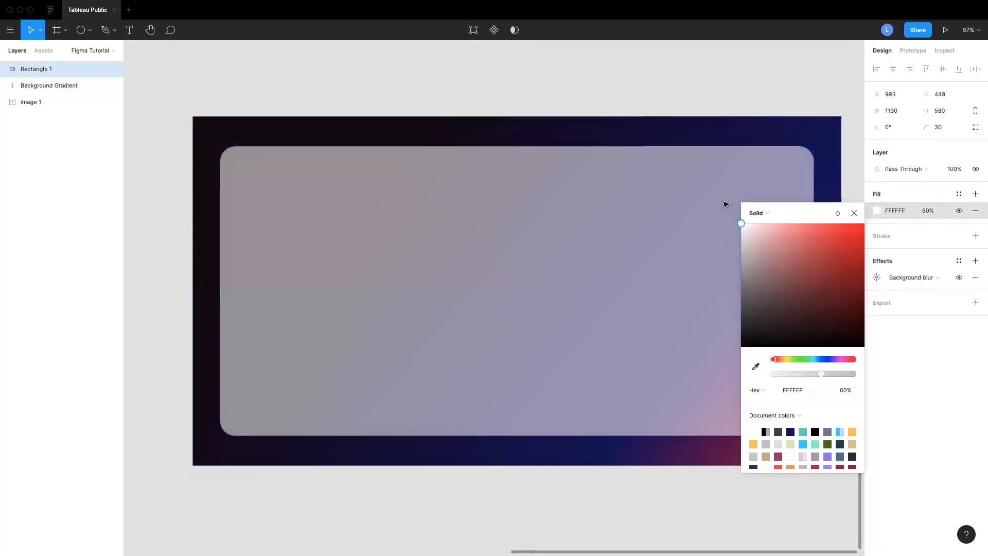
left_click(854, 213)
left_click(855, 219)
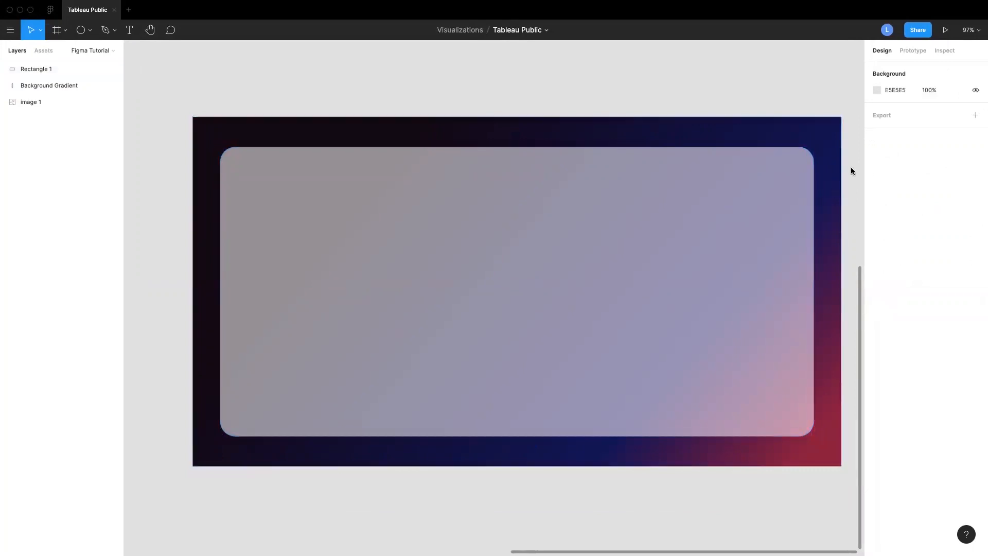
Draw a rectangle about 478 × 213 in the lower left area of the panel
scroll(525, 134, "down", 3)
scroll(401, 126, "down", 5, "ctrl")
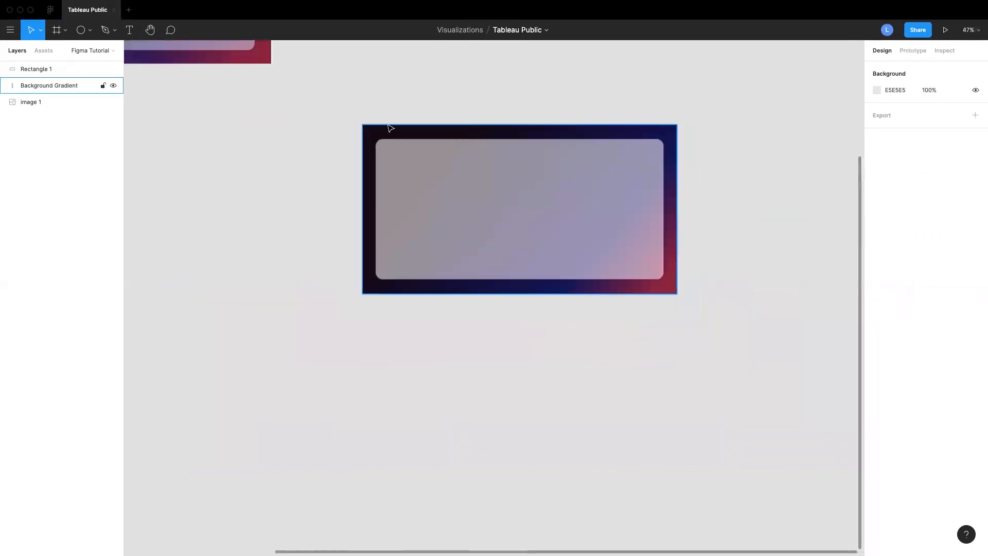
scroll(342, 126, "up", 3)
scroll(342, 126, "left", 4)
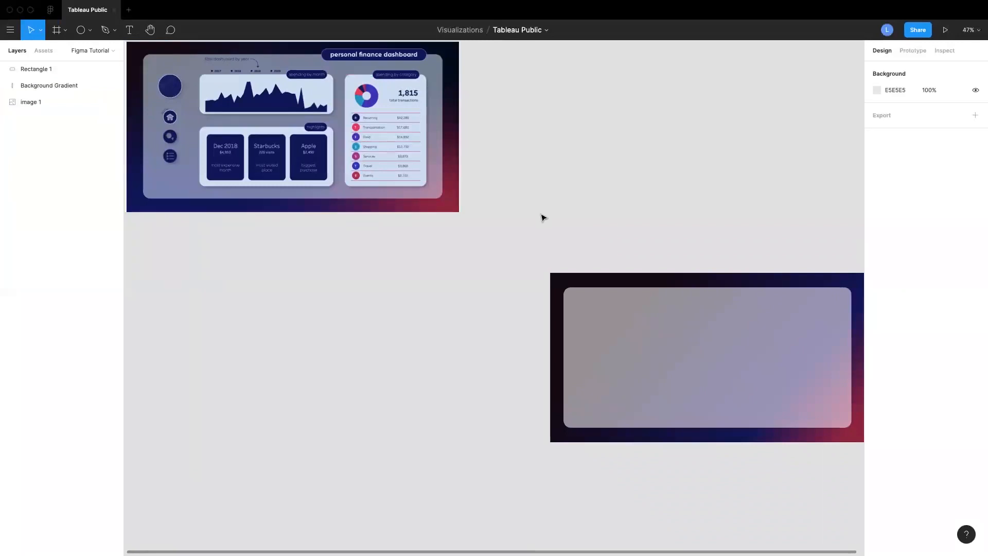
scroll(542, 215, "down", 3)
scroll(542, 215, "right", 4)
scroll(542, 215, "up", 5, "ctrl")
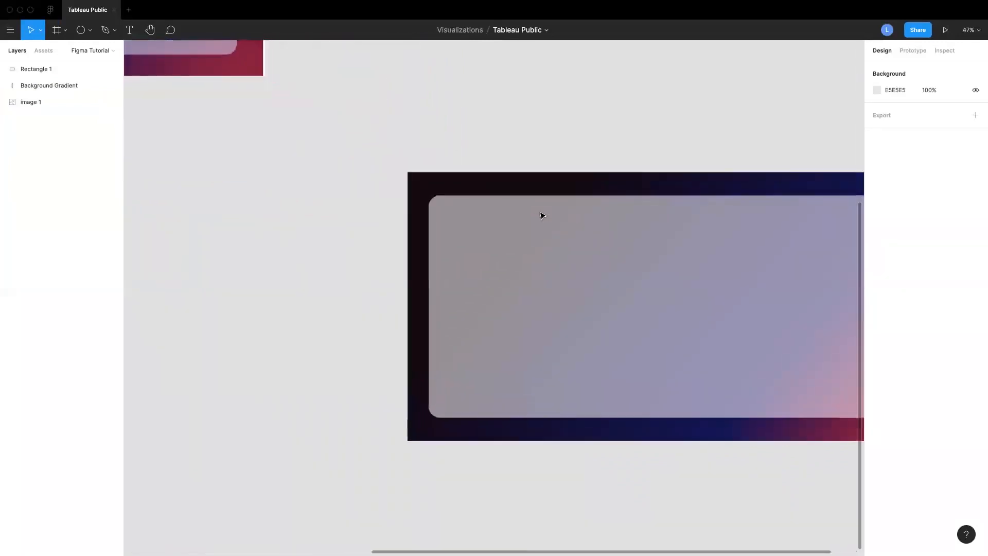
scroll(543, 215, "right", 3)
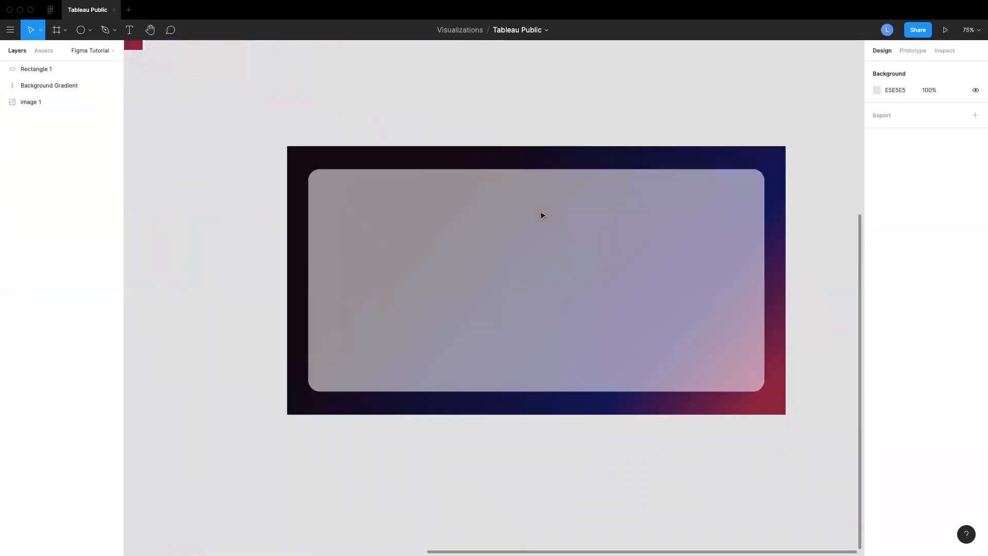
left_click(90, 30)
left_click(84, 52)
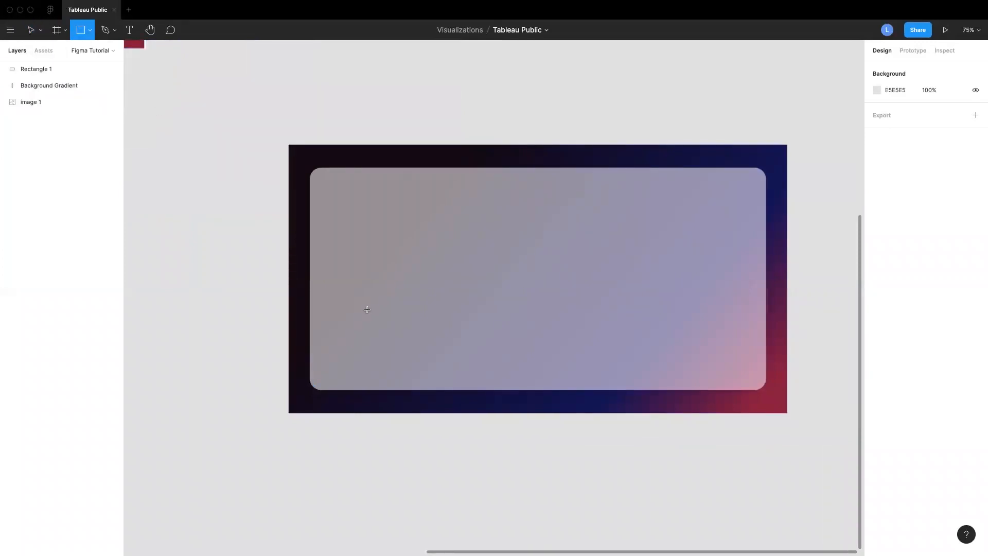
left_click_drag(364, 279, 549, 360)
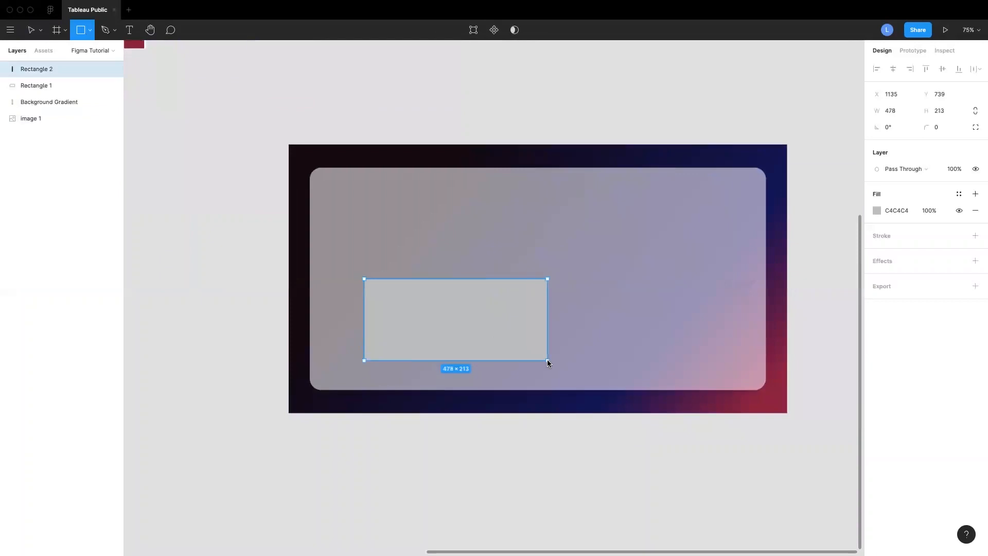
Place the new rectangle near the panel's upper centre at 525 × 165 with corner radius 25, undoing an accidental panel move
left_click_drag(484, 335, 496, 340)
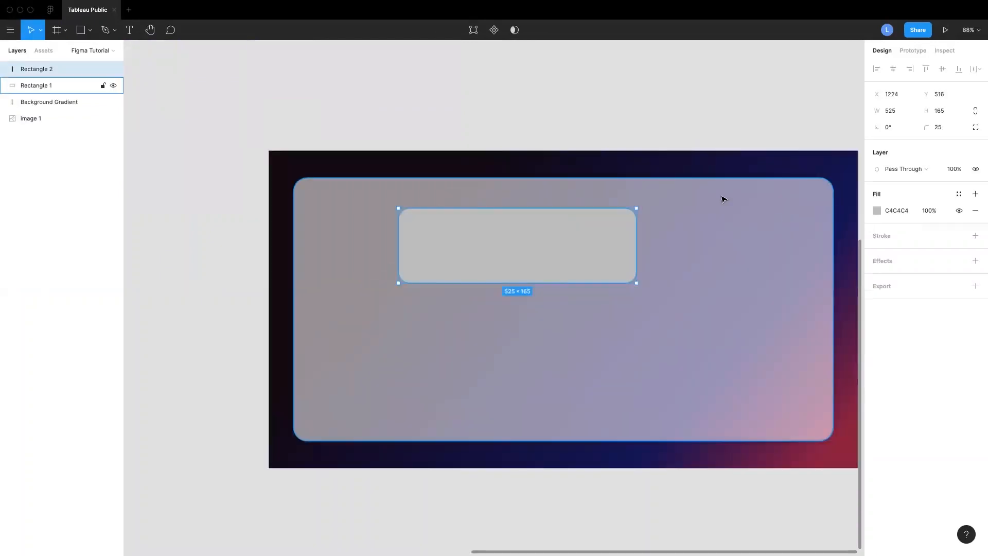
left_click_drag(722, 199, 695, 183)
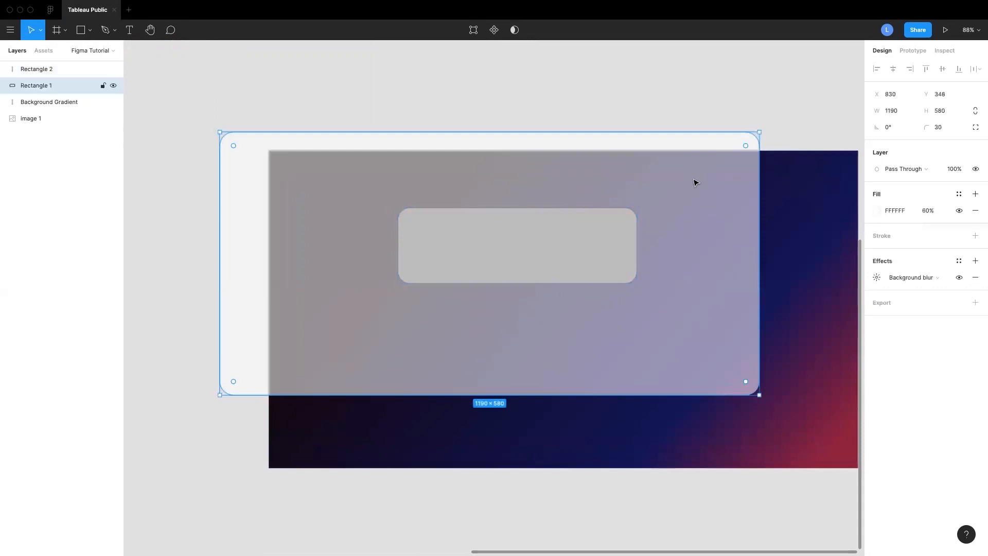
key("ctrl+z")
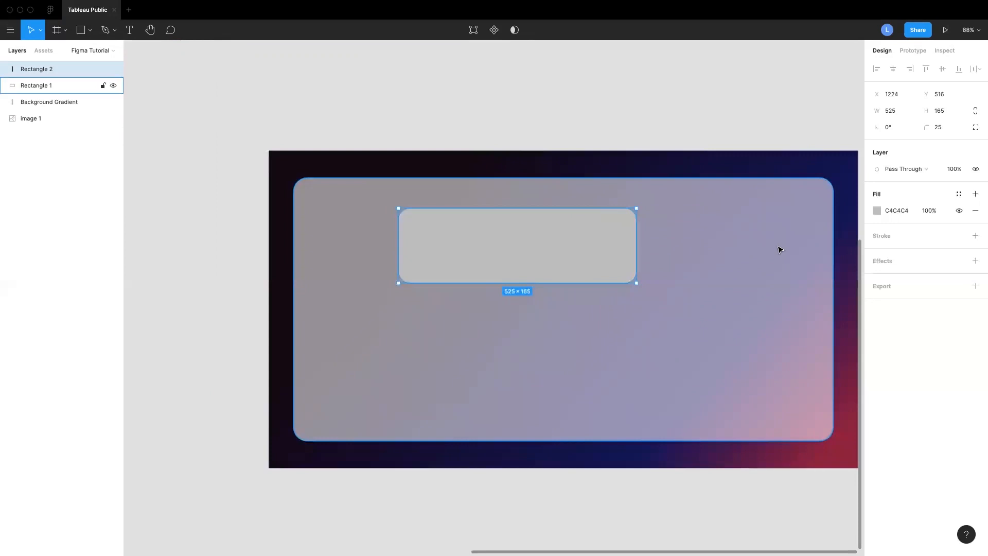
Set the card rectangle's fill colour to white FFFFFF
left_click(897, 211)
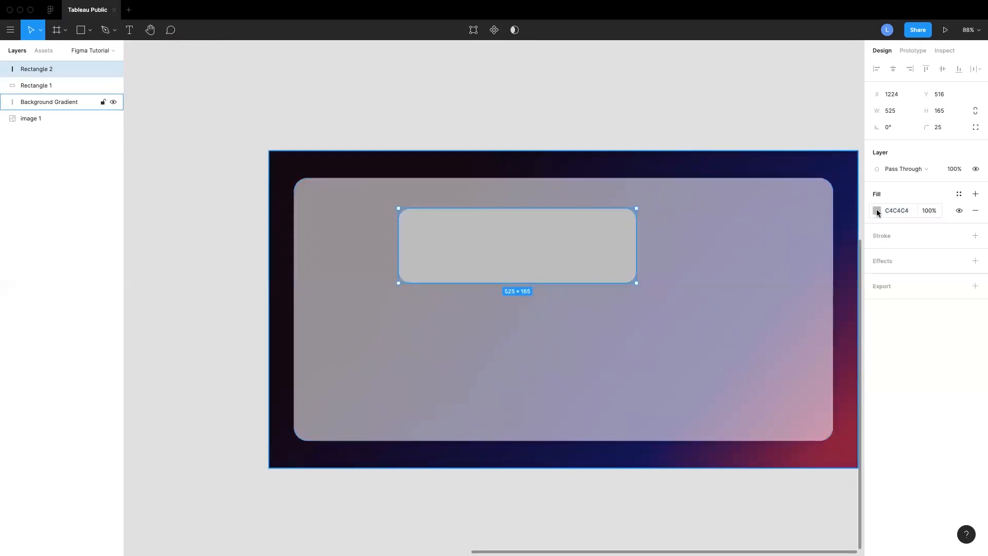
left_click(876, 210)
left_click_drag(740, 253, 741, 221)
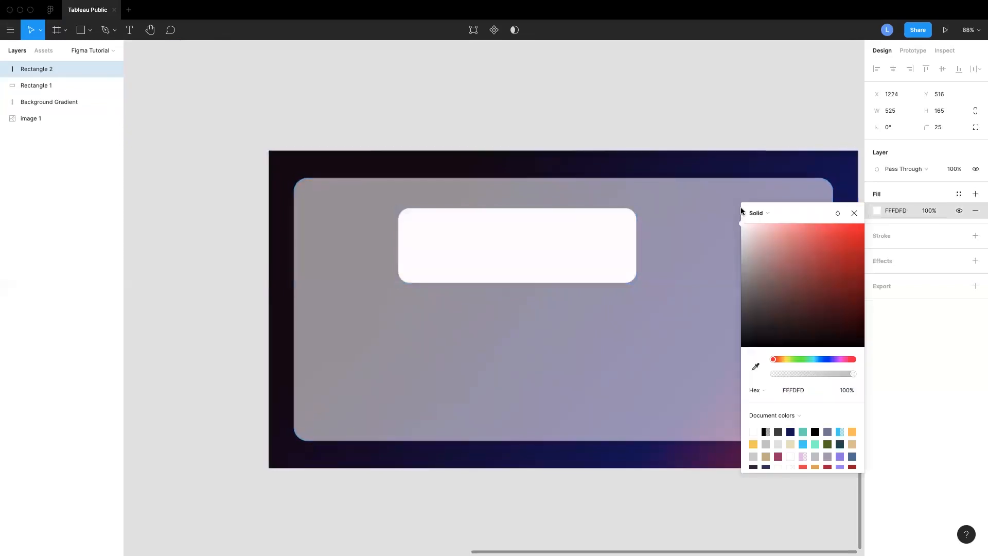
left_click(854, 214)
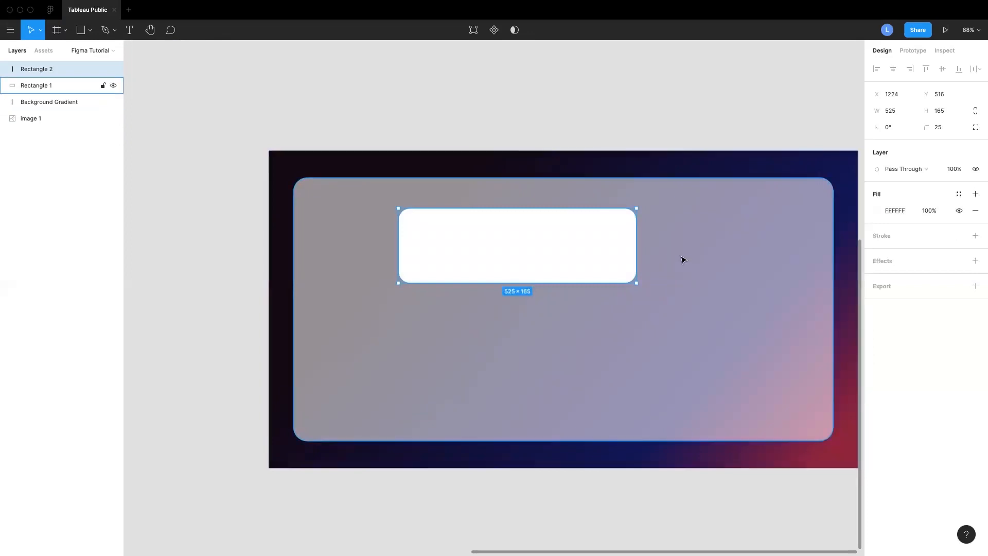
Add a drop shadow effect to the white card rectangle
scroll(634, 265, "up", 3)
scroll(634, 265, "up", 4)
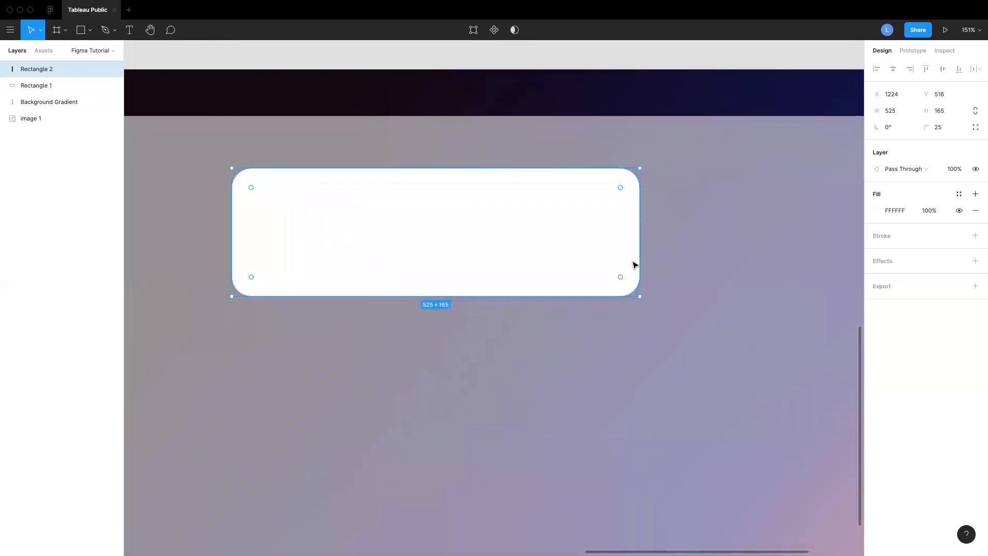
scroll(637, 295, "up", 6)
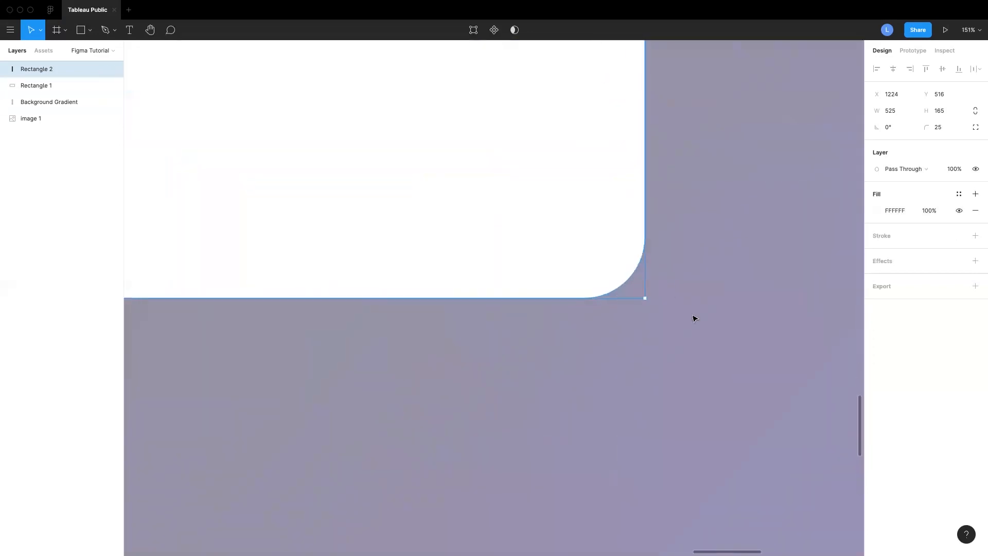
left_click(509, 298)
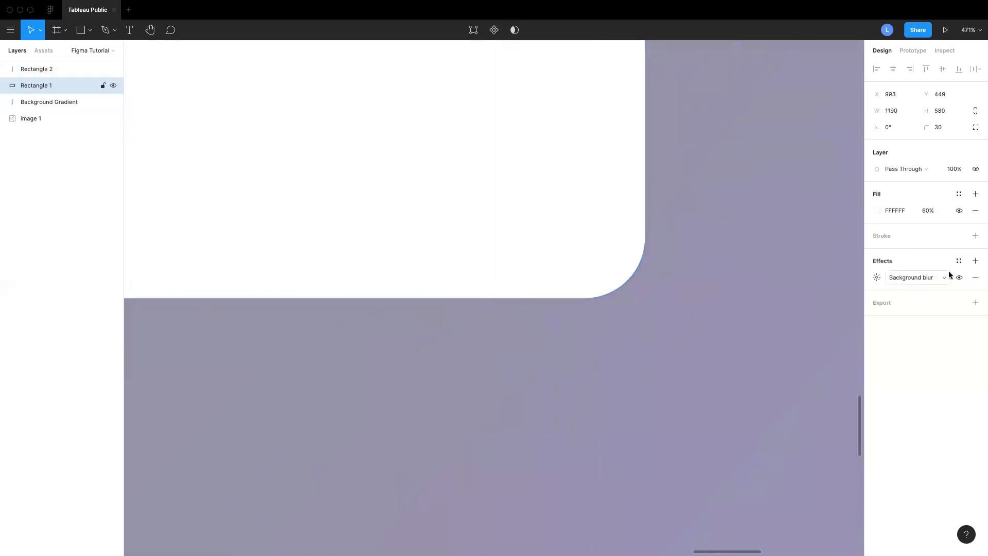
left_click(600, 258)
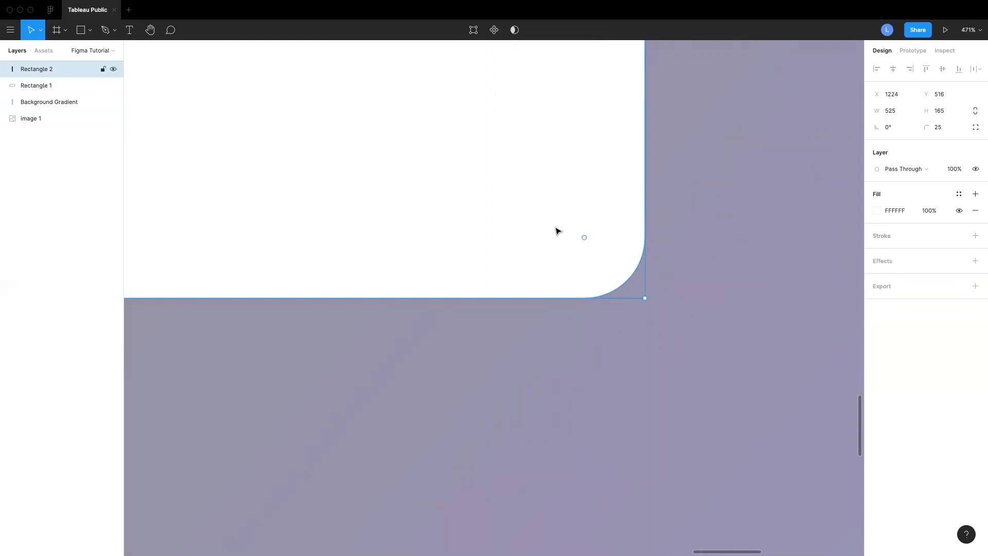
left_click(884, 263)
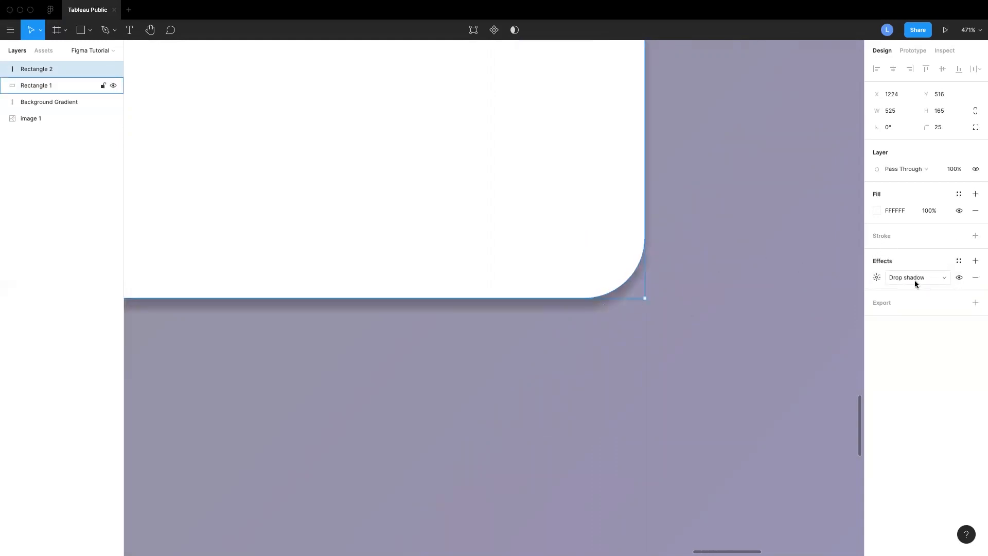
Set the card's drop shadow to X 5, Y 5 and blur 10
left_click(874, 278)
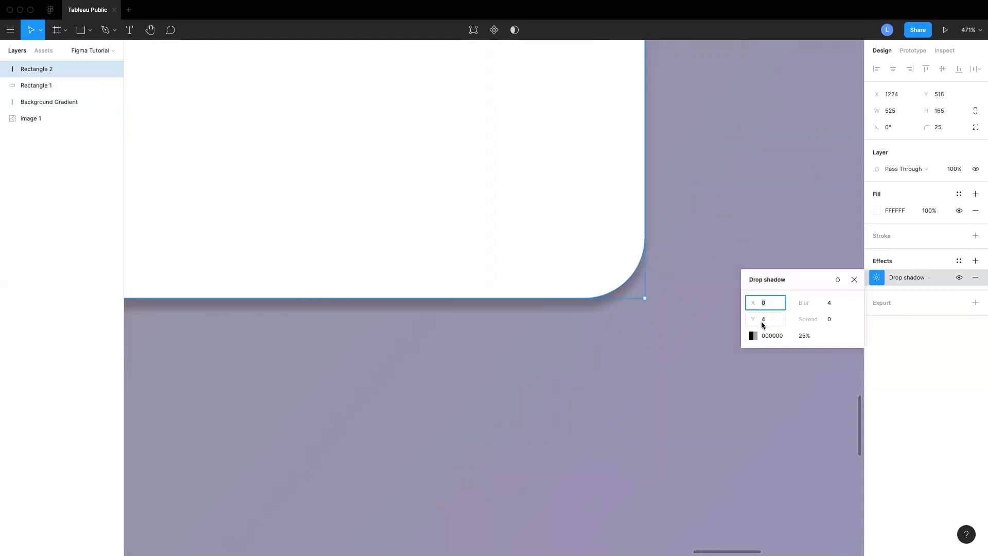
left_click(770, 307)
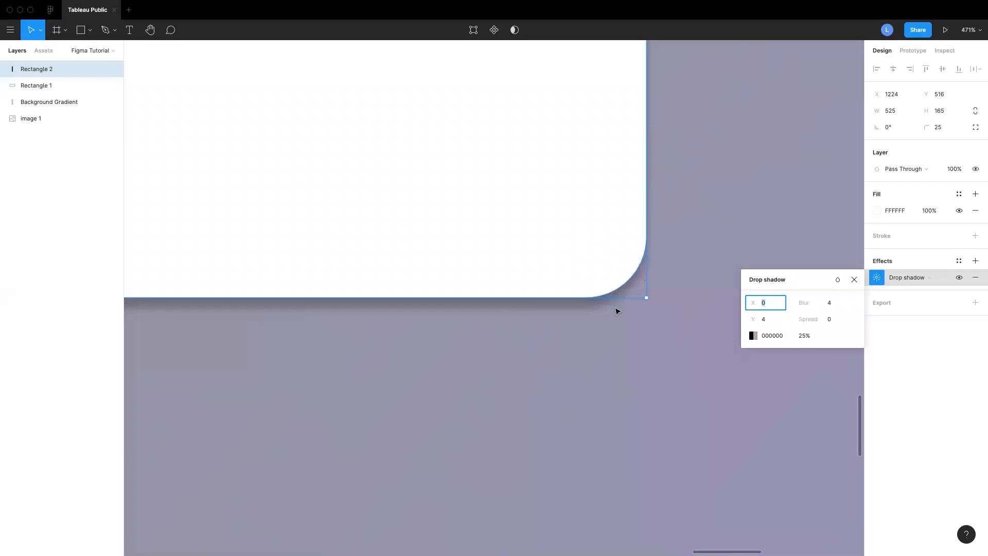
scroll(730, 225, "down", 1)
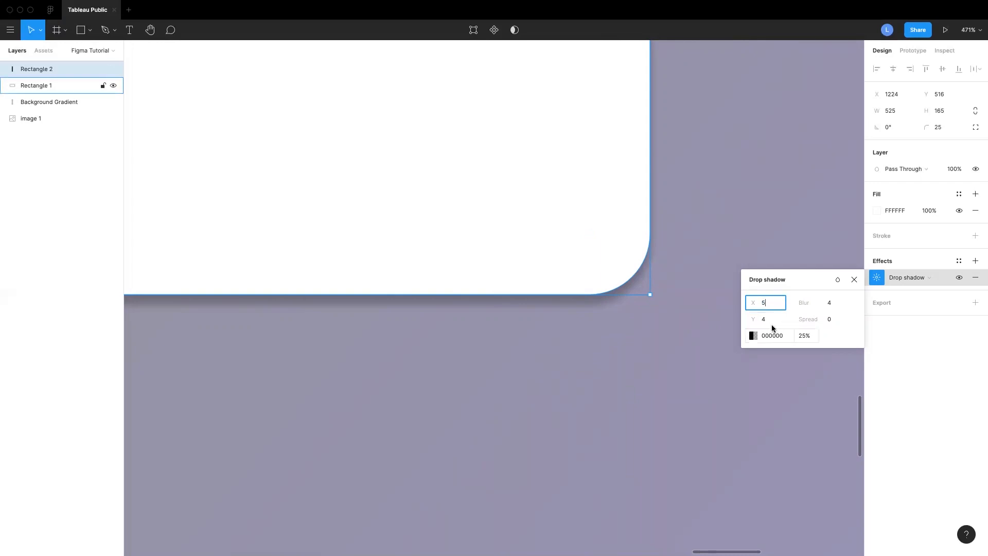
key("Tab")
type("5")
key("Return")
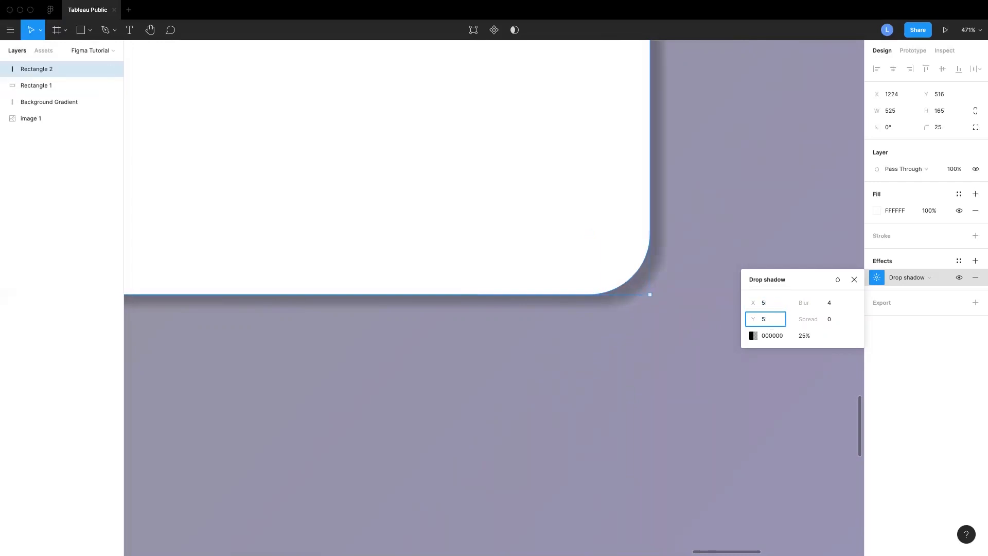
left_click(830, 304)
type("1")
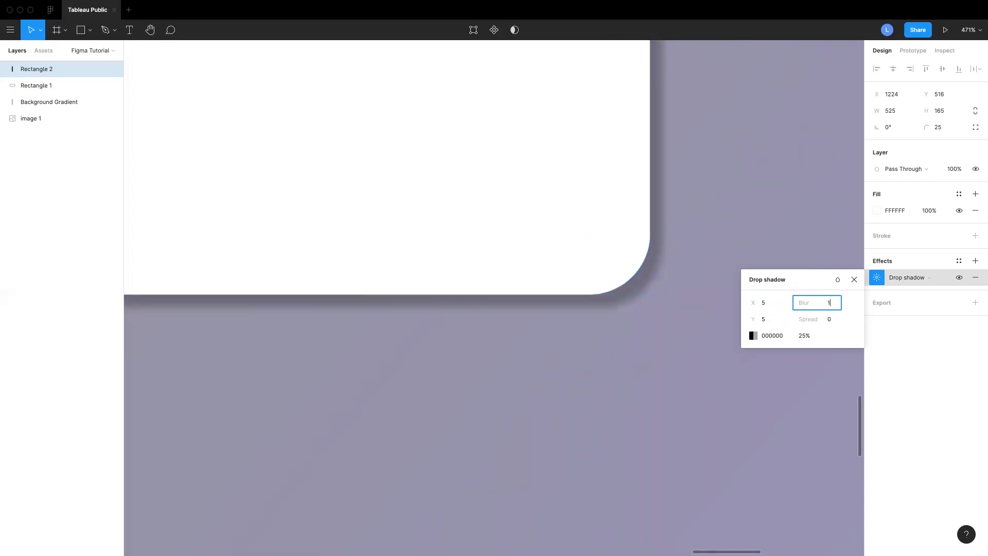
type("0")
key("Return")
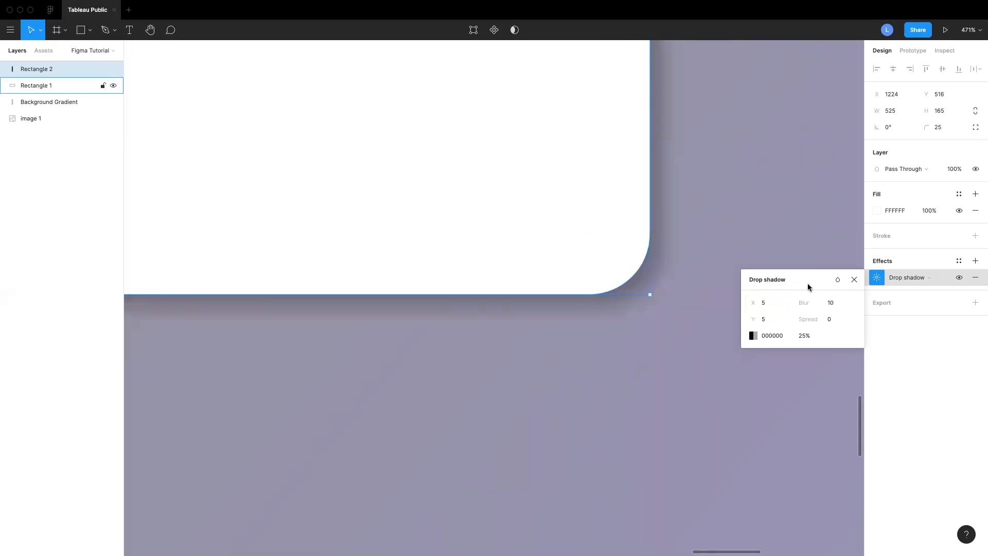
left_click(855, 280)
Try a shadow blur of 25 on the card, then set it back to 10
left_click(692, 312)
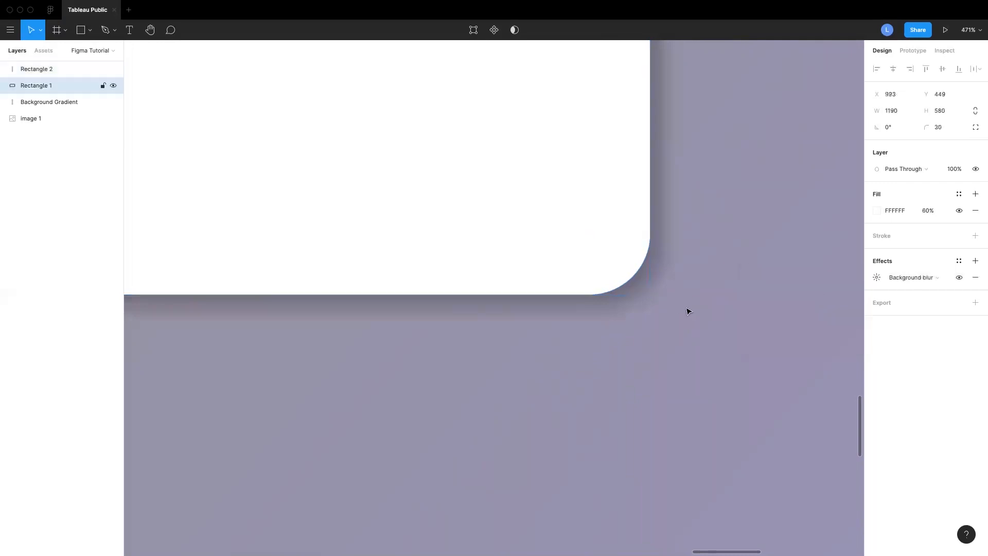
left_click(620, 249)
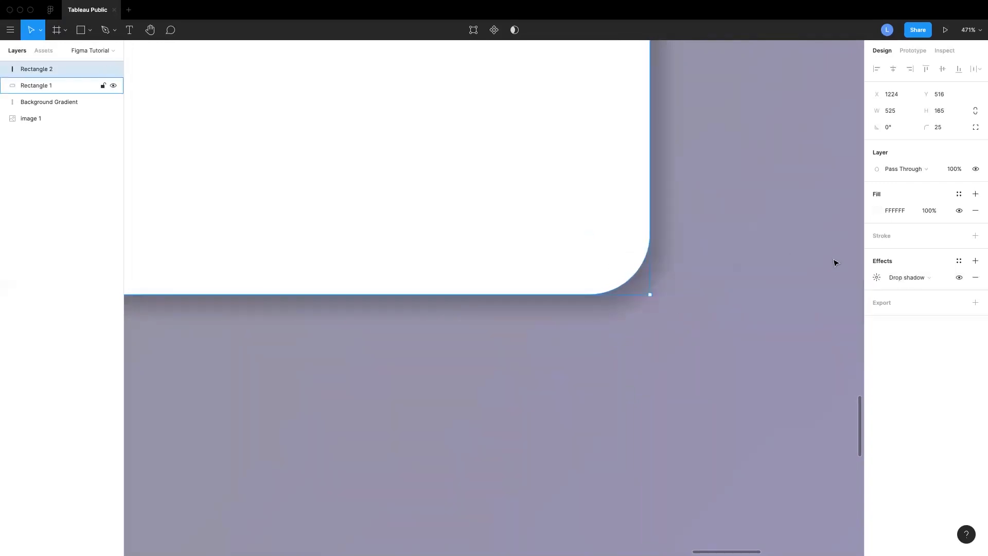
left_click(877, 277)
left_click(833, 306)
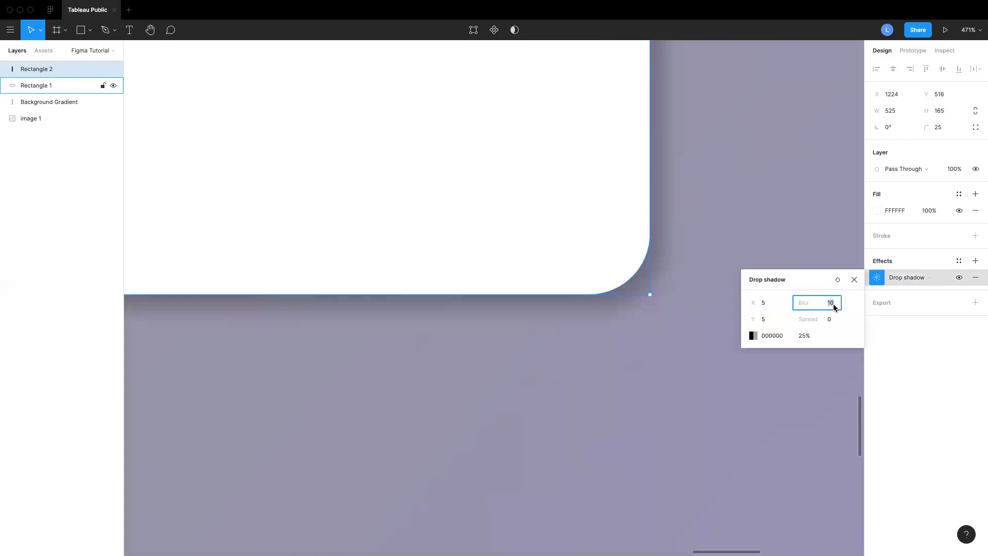
type("25")
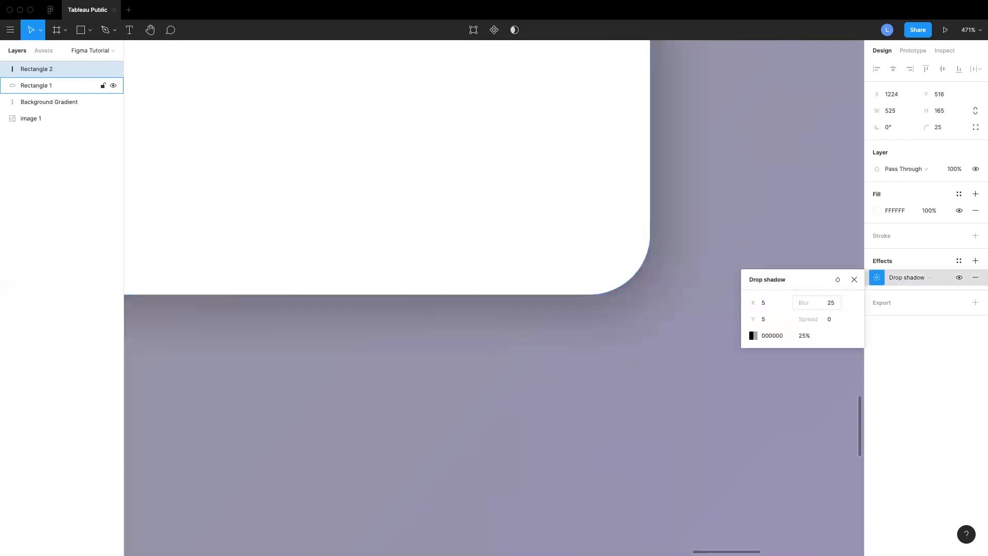
left_click(835, 305)
type("10")
key("Return")
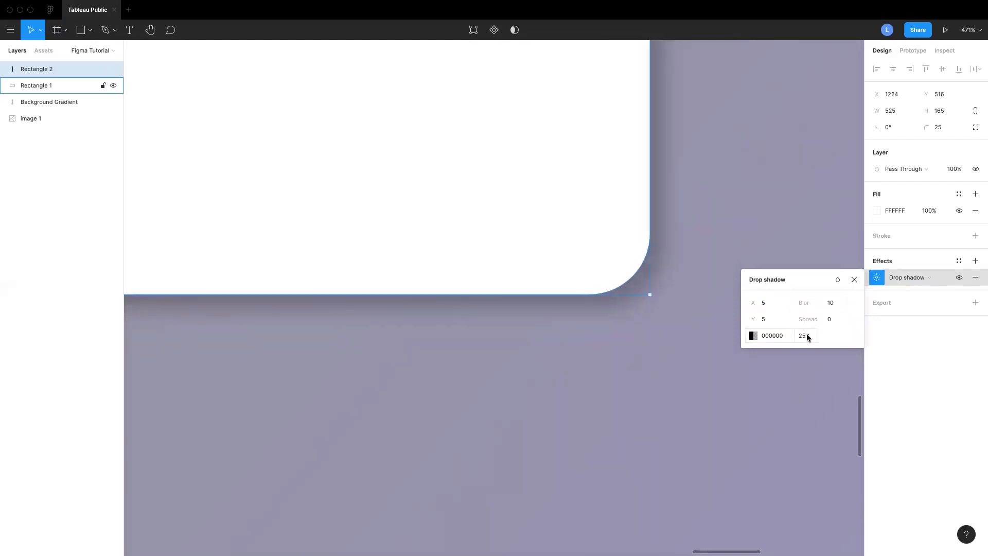
Try a teal 23DAB9 shadow colour, then return it to black 000000
left_click(753, 336)
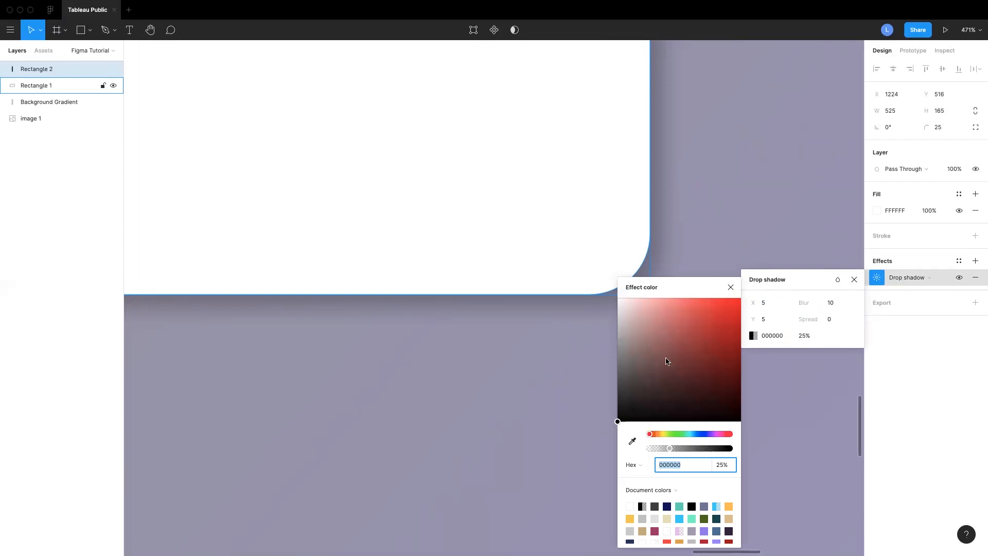
left_click_drag(679, 433, 687, 434)
left_click_drag(629, 417, 721, 316)
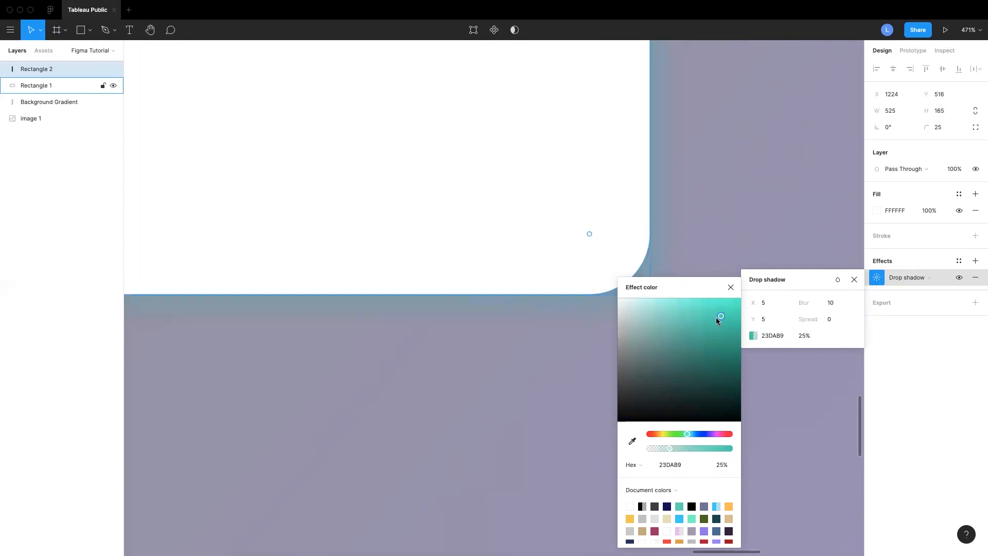
left_click_drag(641, 396, 611, 439)
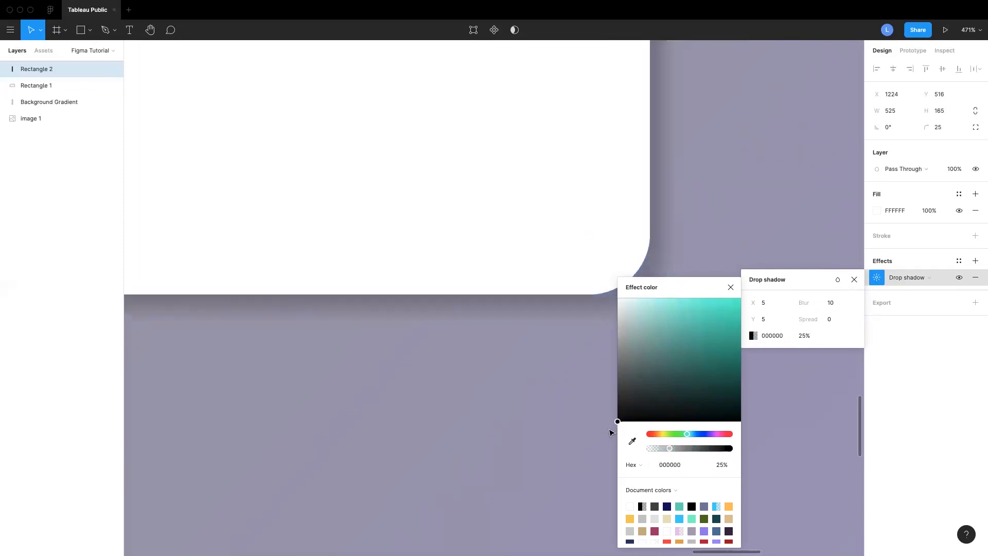
left_click(731, 287)
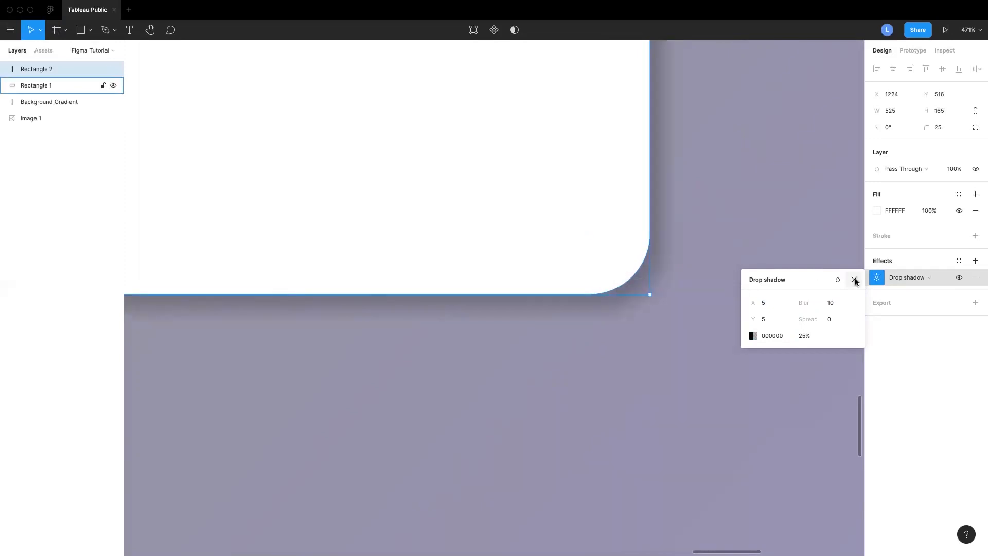
left_click(854, 279)
Duplicate the white card and place the copy directly below it inside the panel
scroll(696, 300, "down", 1)
scroll(696, 301, "left", 1)
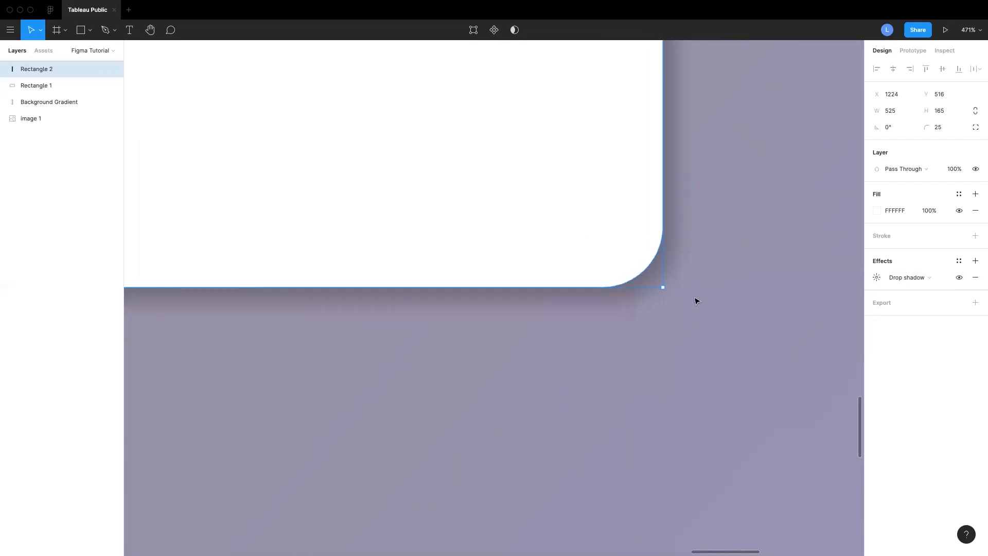
left_click(696, 300)
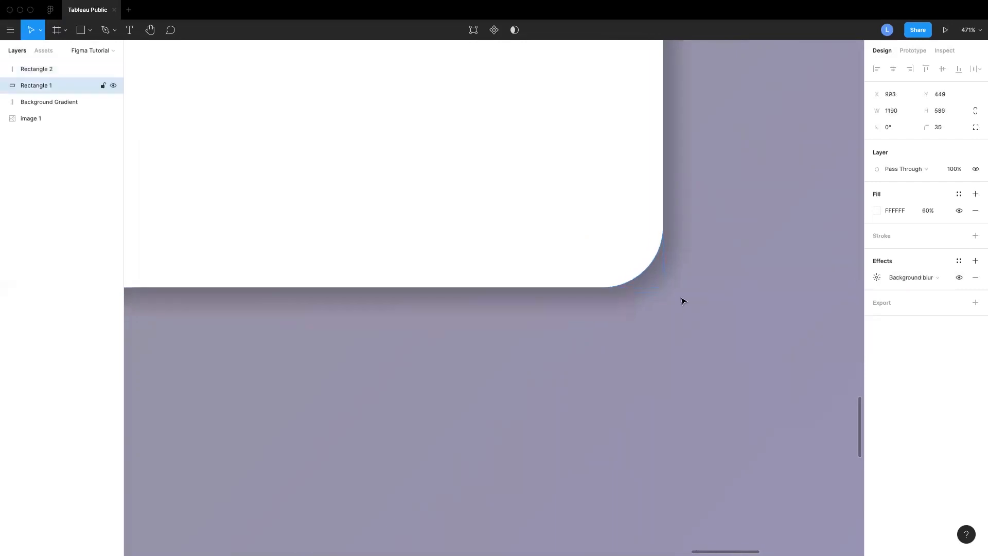
scroll(682, 301, "down", 5)
key("shift+2")
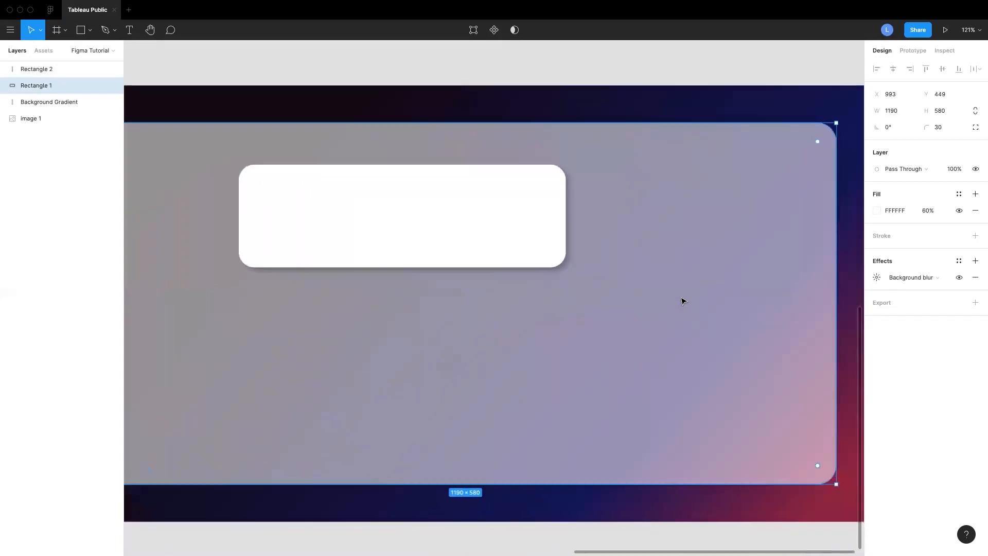
key("shift+1")
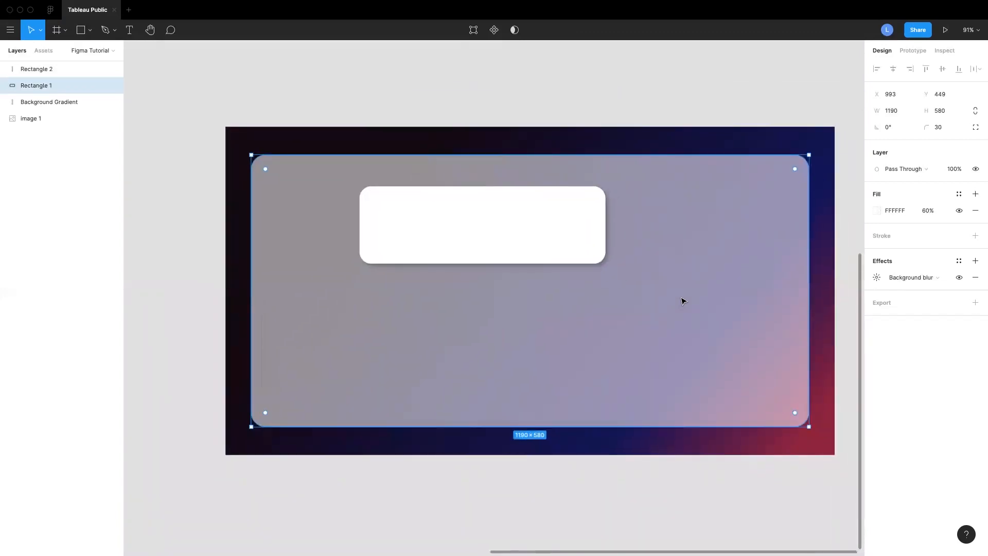
left_click(506, 245)
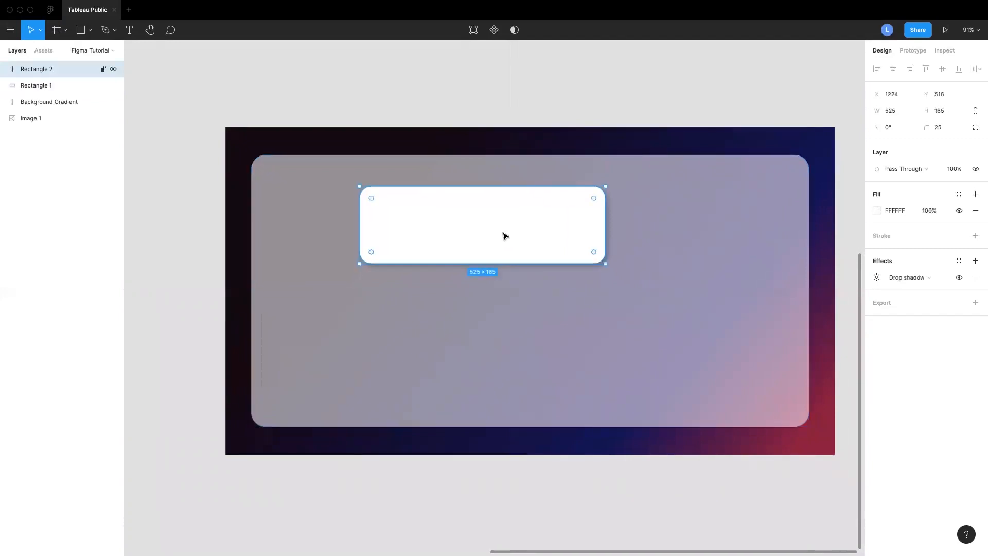
left_click_drag(505, 229, 505, 342)
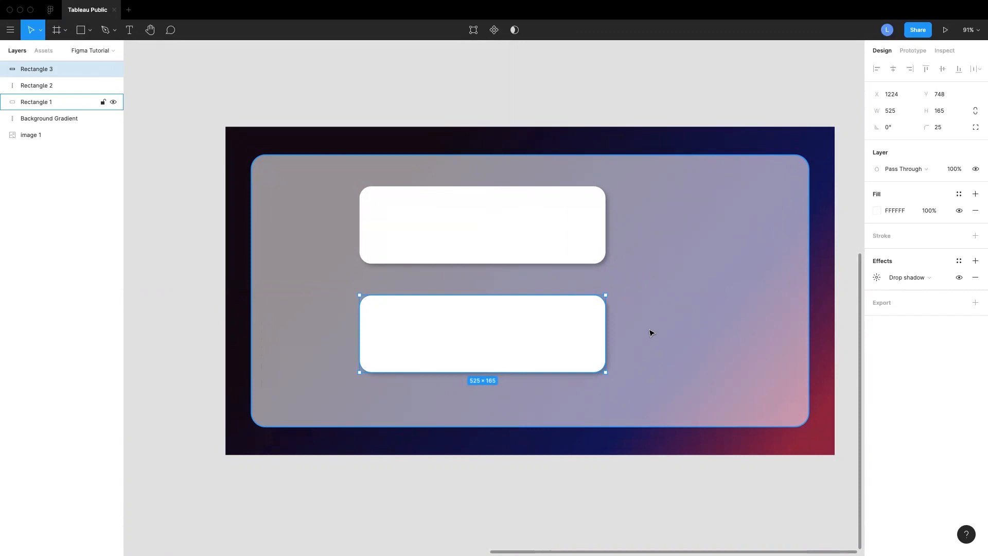
Stretch the lower card's height to 245 by extending its bottom edge
left_click(939, 113)
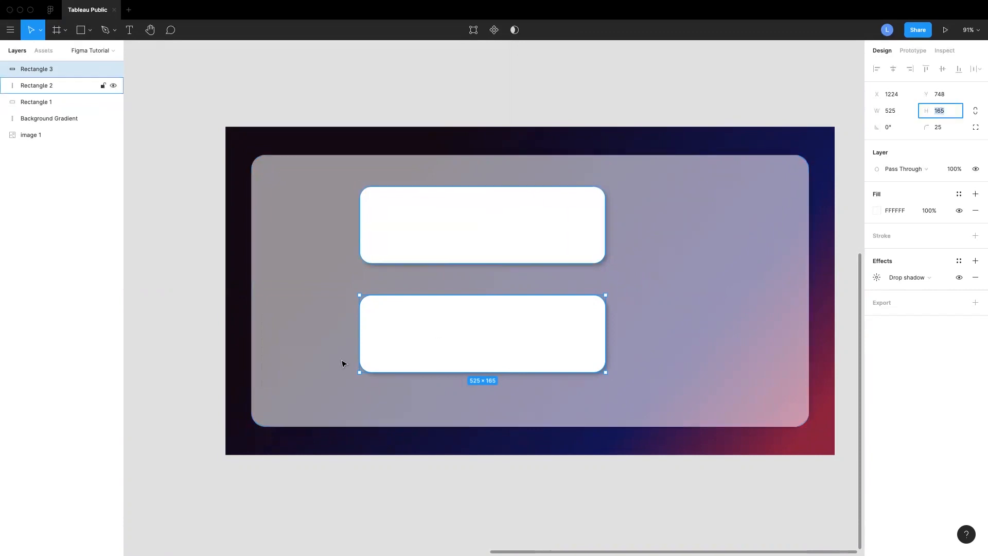
left_click(459, 326)
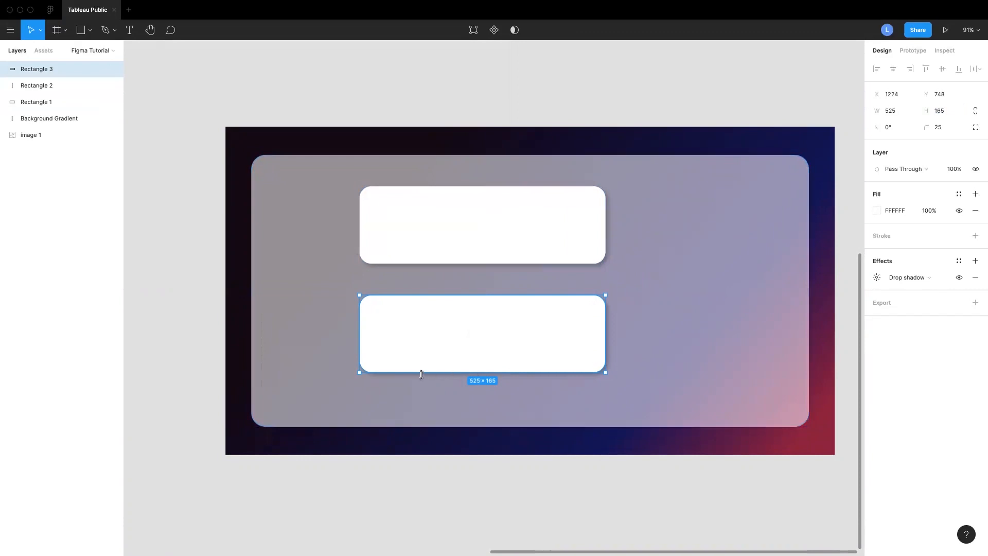
left_click_drag(420, 371, 416, 410)
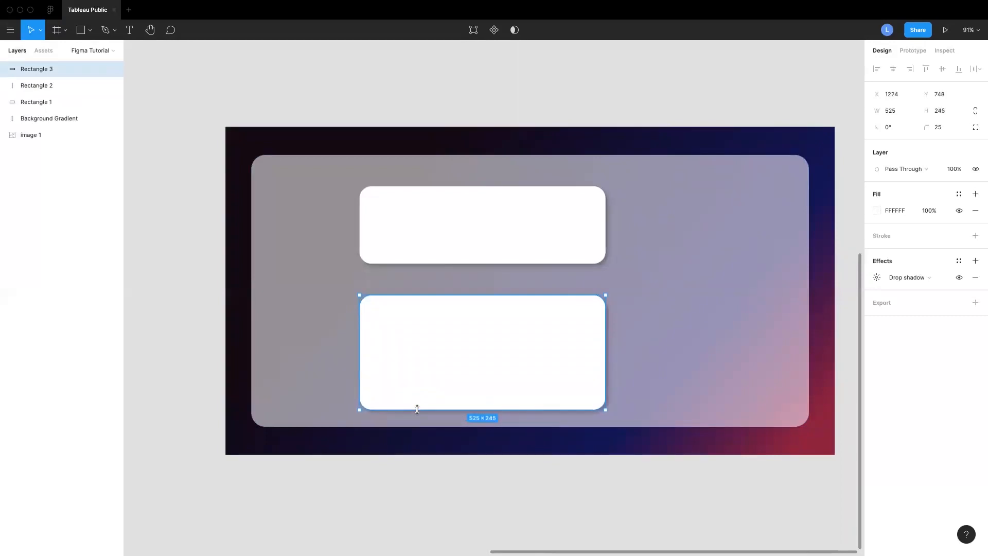
left_click_drag(450, 374, 450, 373)
Lower the upper card slightly and duplicate it into a tall 338 × 461 card to the right
left_click_drag(494, 229, 495, 235)
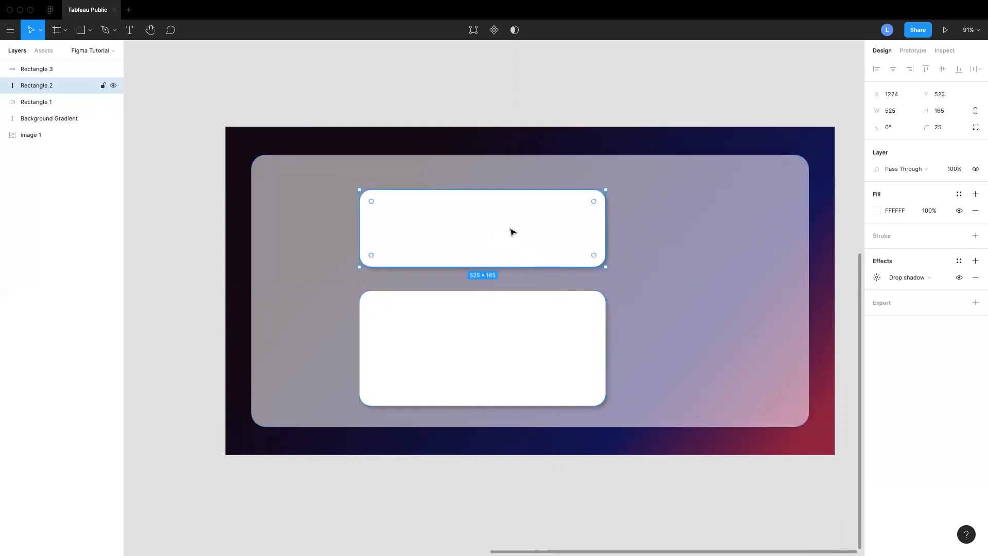
left_click_drag(701, 239, 717, 240)
left_click_drag(578, 238, 634, 235)
left_click_drag(827, 237, 793, 239)
left_click_drag(726, 255, 715, 407)
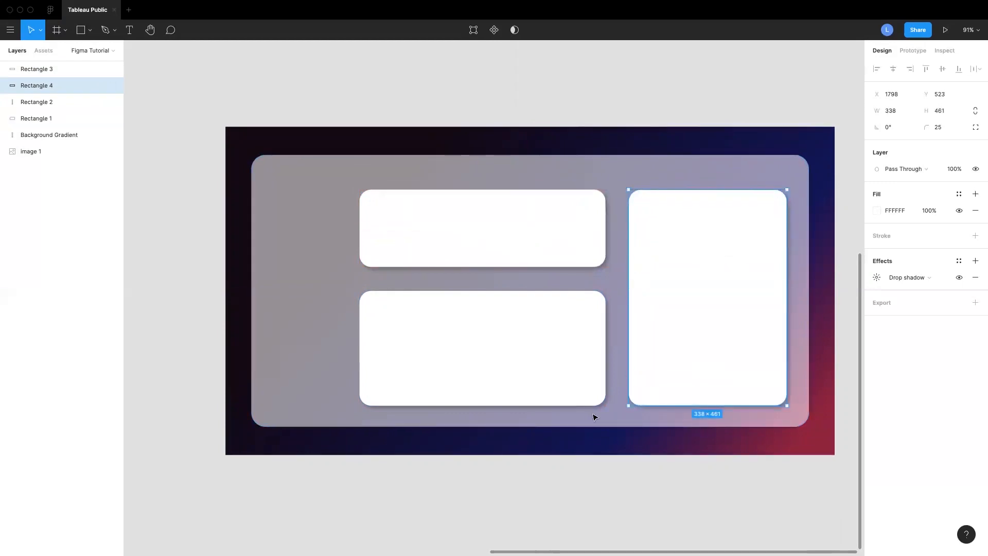
Inspect the card layout up close and compare it with the reference dashboard
scroll(621, 407, "up", 5)
scroll(722, 397, "right", 2)
mouse_move(629, 381)
left_mouse_down()
mouse_move(628, 360)
mouse_move(628, 382)
left_mouse_up()
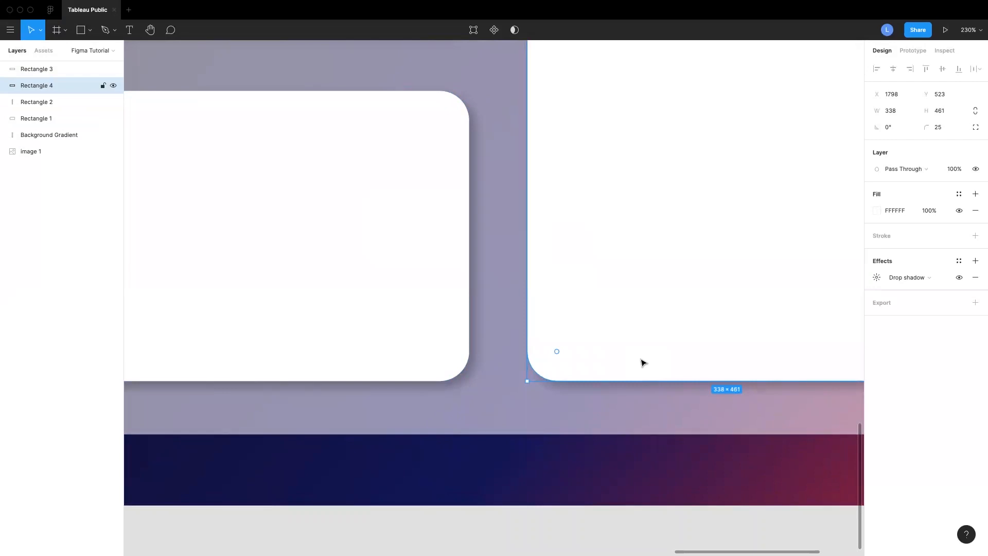
scroll(646, 361, "down", 10)
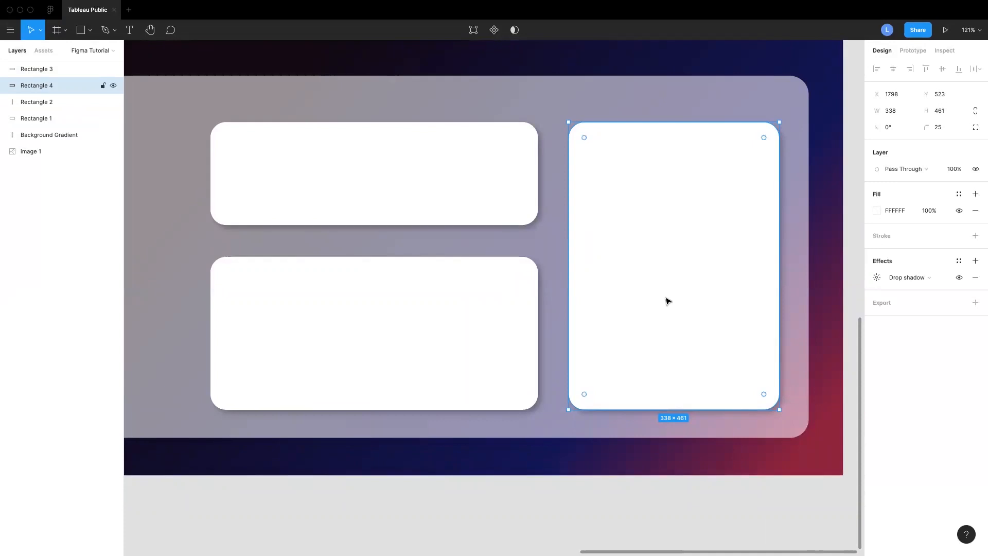
scroll(668, 301, "down", 10)
scroll(452, 230, "up", 1)
left_click(712, 194)
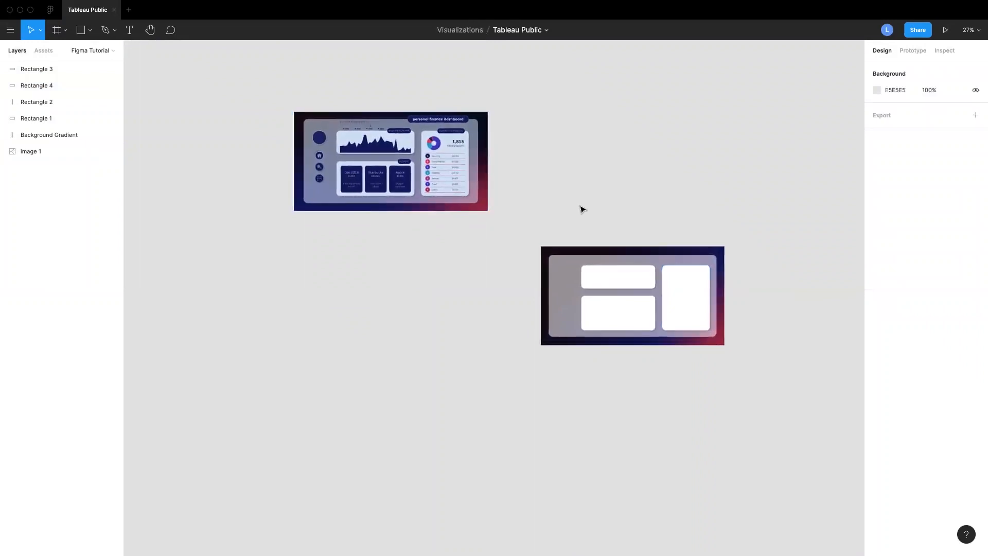
scroll(582, 209, "up", 1)
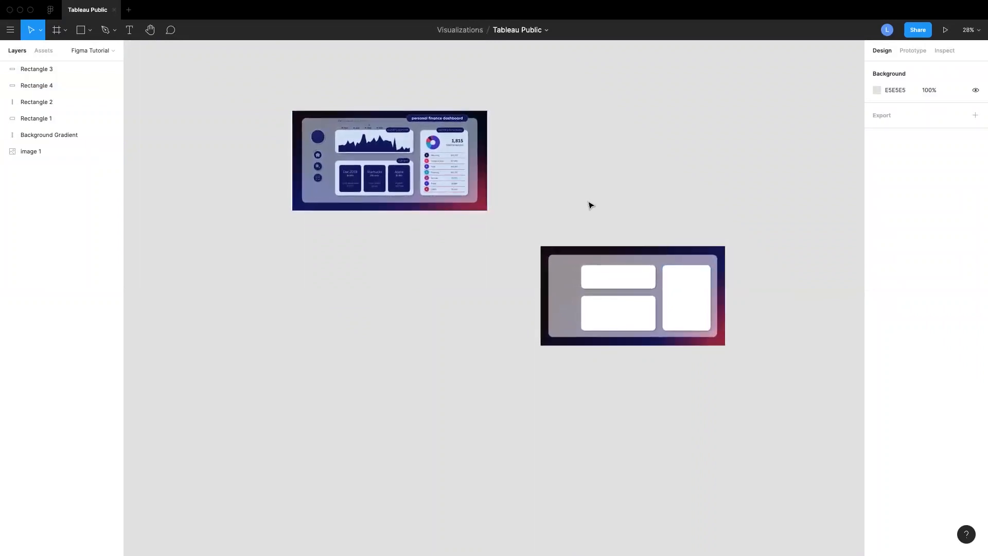
scroll(700, 308, "up", 10)
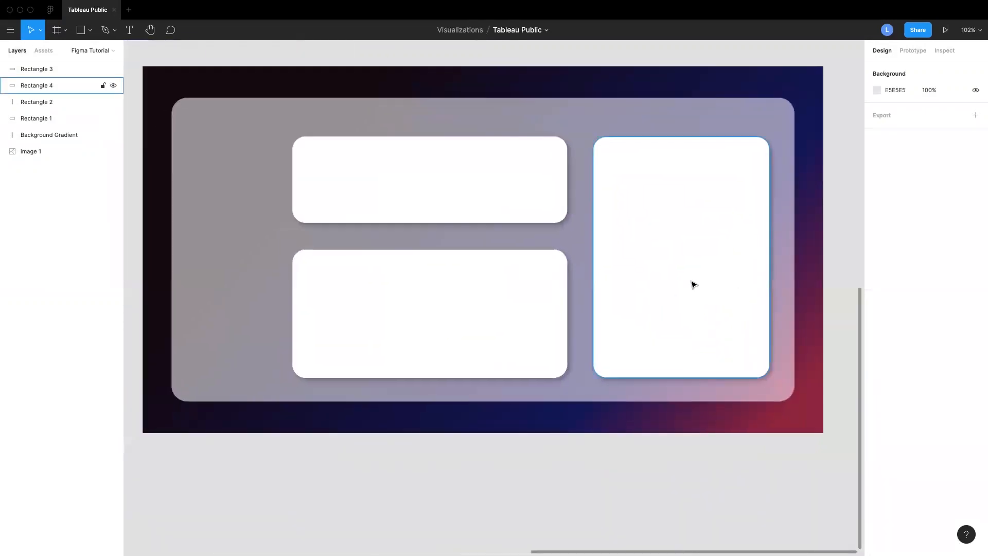
Select the three white cards together and set their fill opacity to 85%
left_click(398, 175)
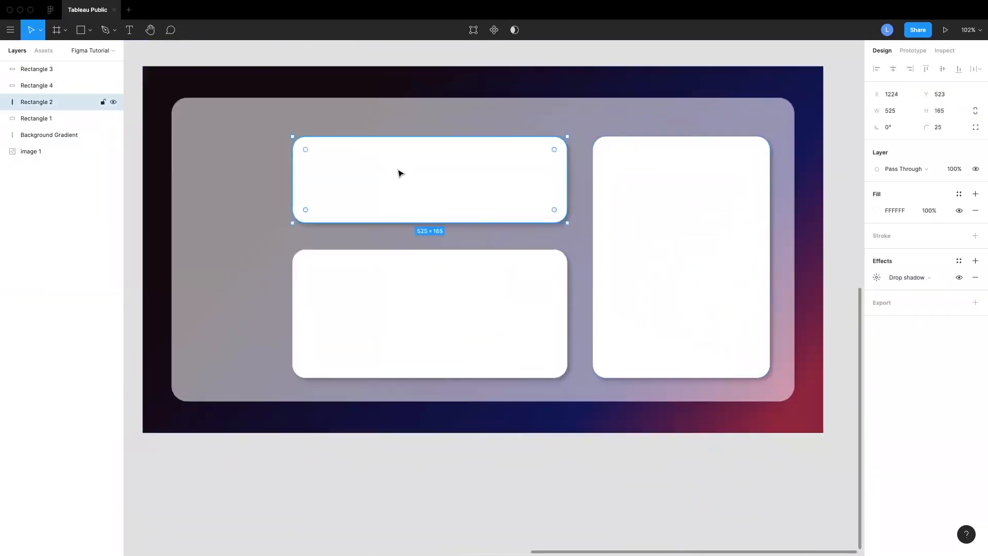
left_click(459, 312, "shift")
left_click(657, 250, "shift")
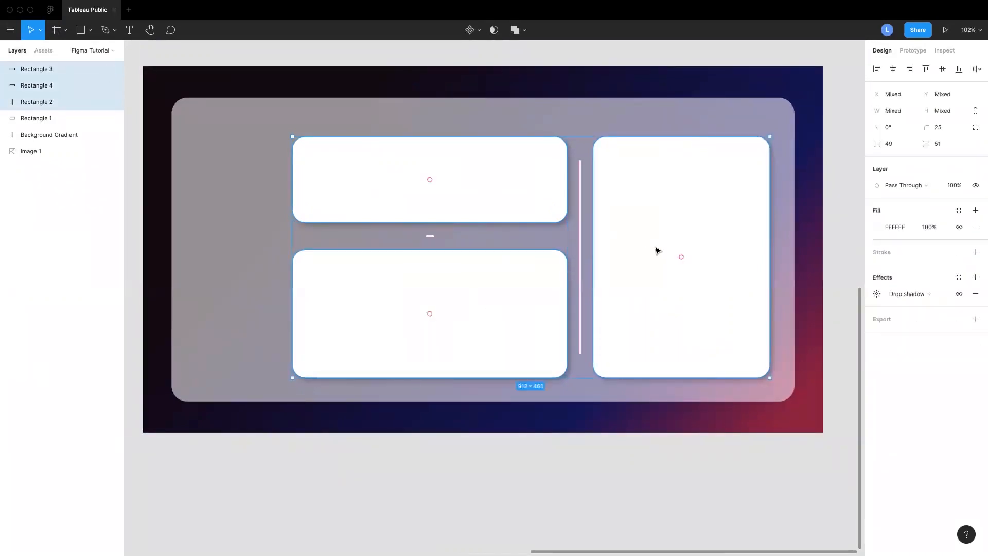
scroll(657, 250, "right", 1)
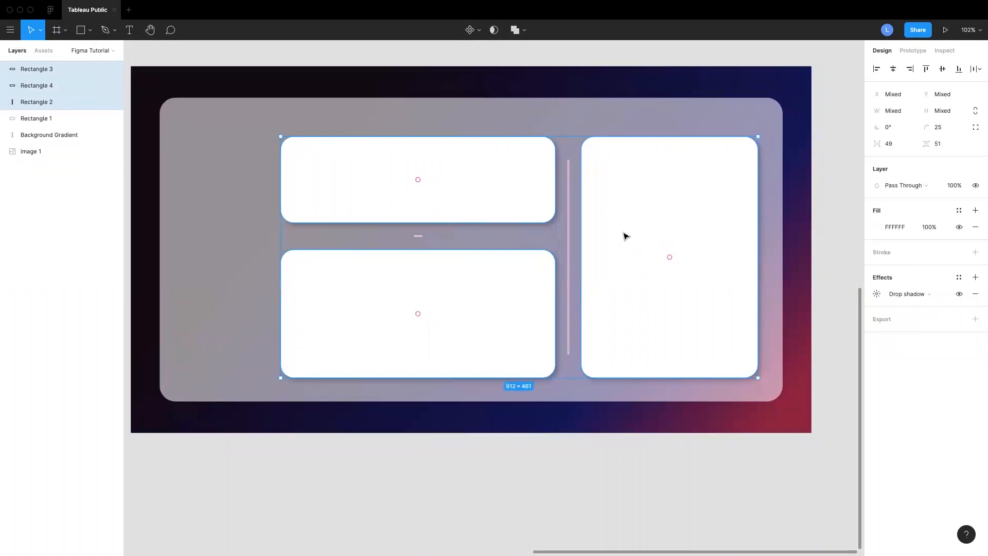
left_click(929, 229)
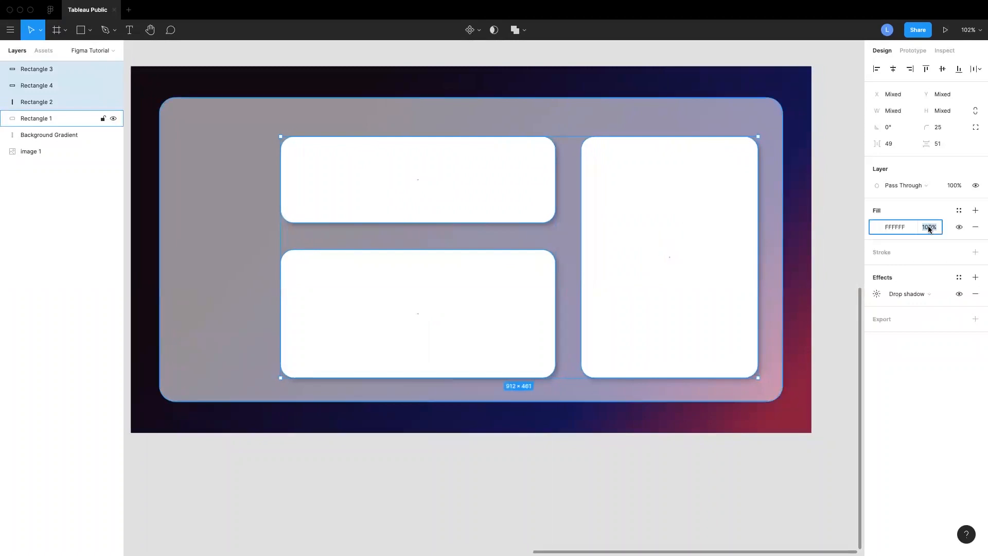
type("85")
key("Return")
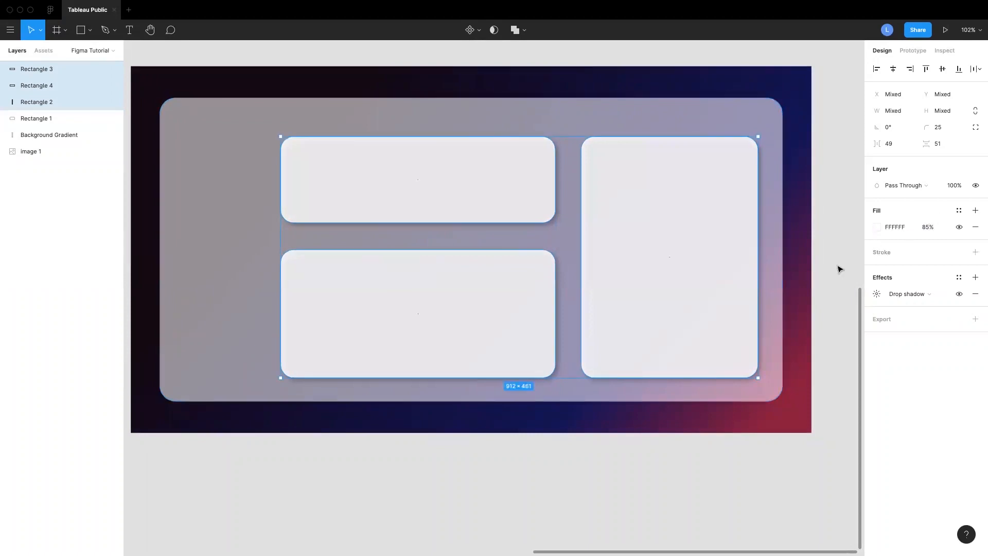
left_click(840, 269)
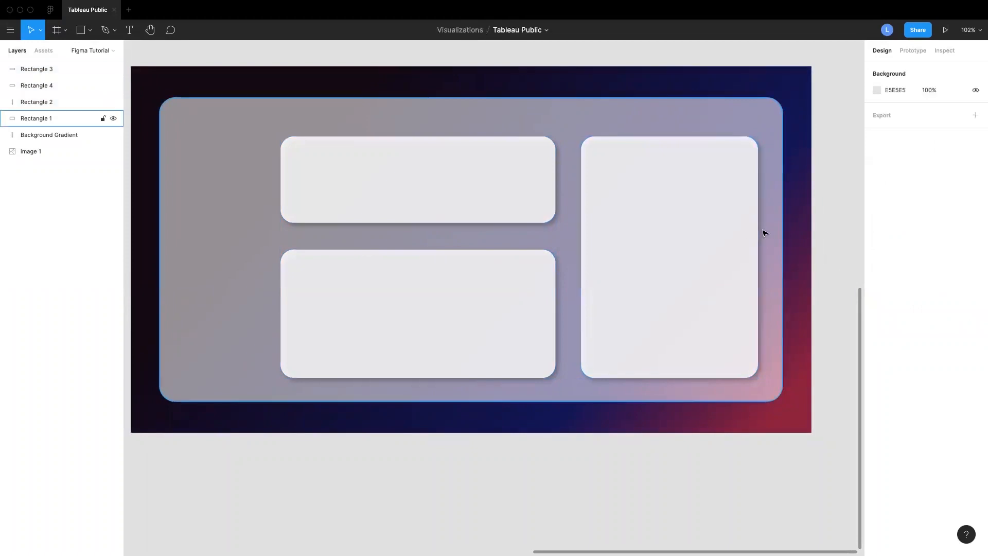
Draw a 150 × 184 rectangle in the upper-left area of the lower card
scroll(764, 233, "up", 3)
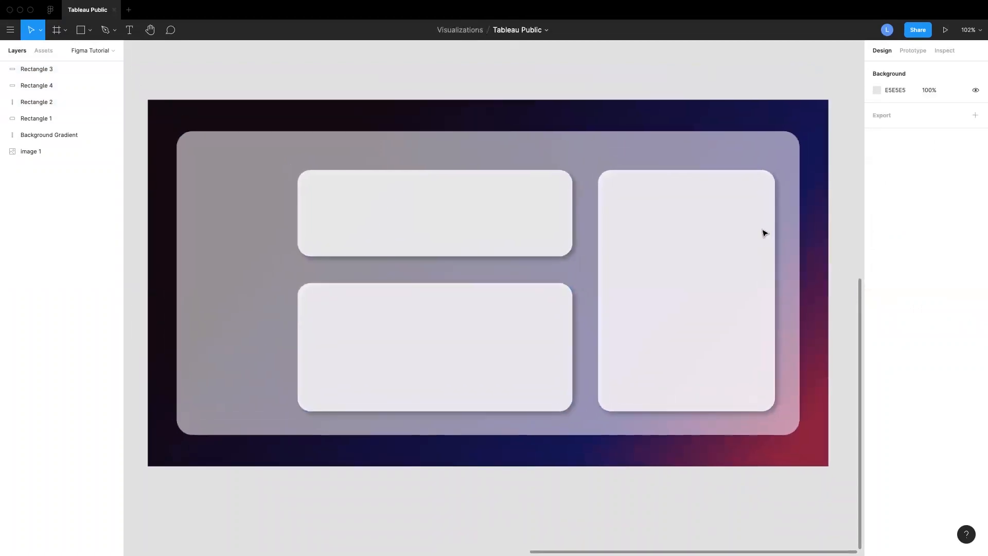
scroll(393, 350, "left", 3)
scroll(393, 350, "down", 2)
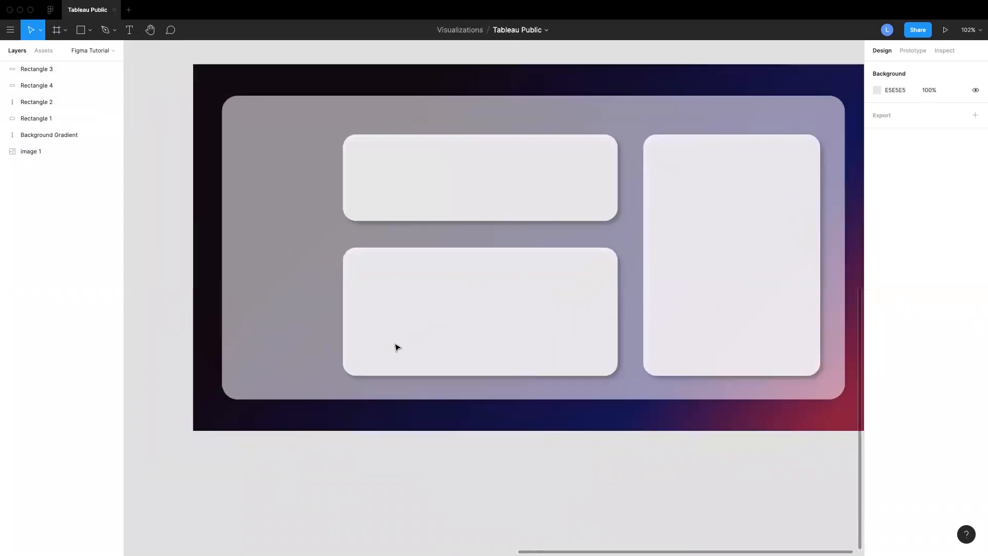
scroll(404, 347, "down", 2)
scroll(404, 347, "right", 2)
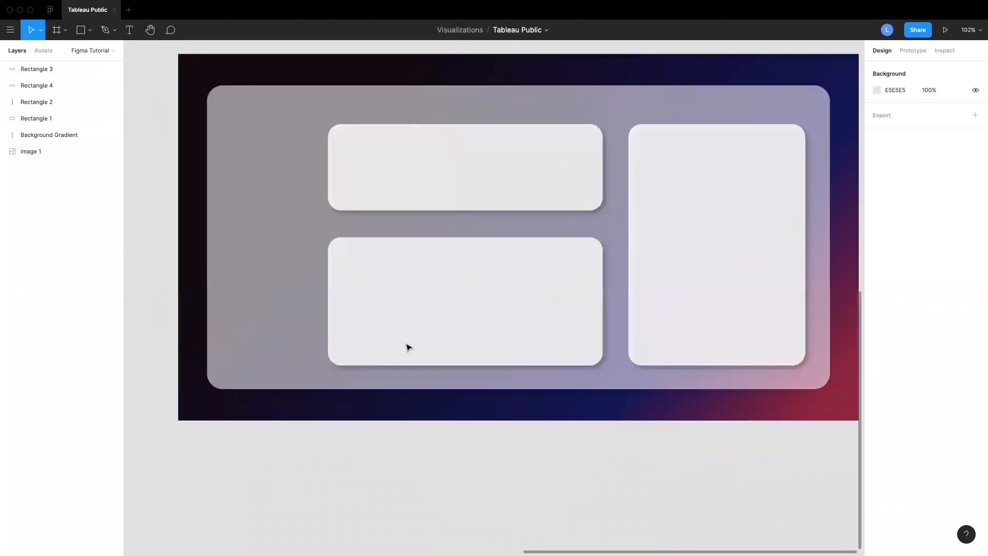
left_click(89, 30)
left_click(82, 49)
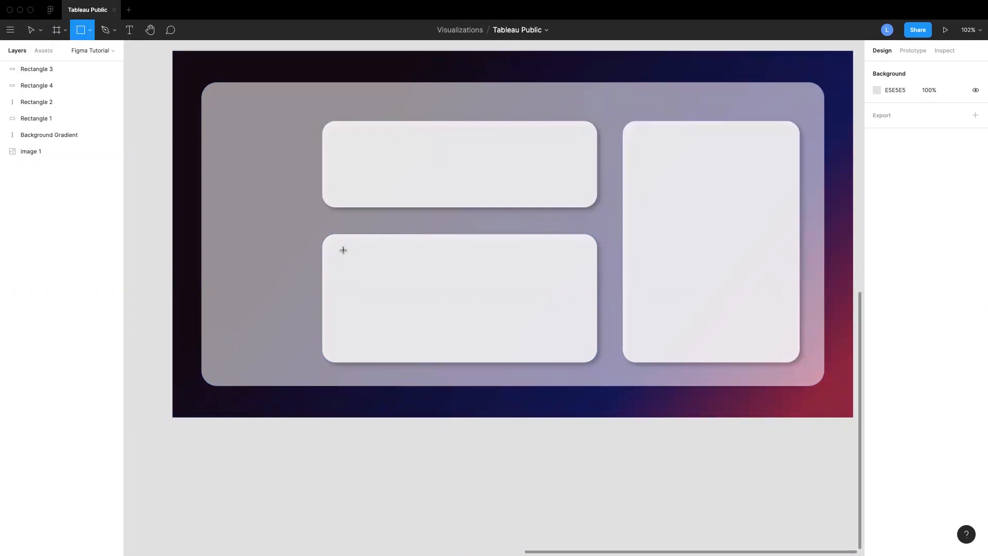
left_click_drag(344, 250, 422, 346)
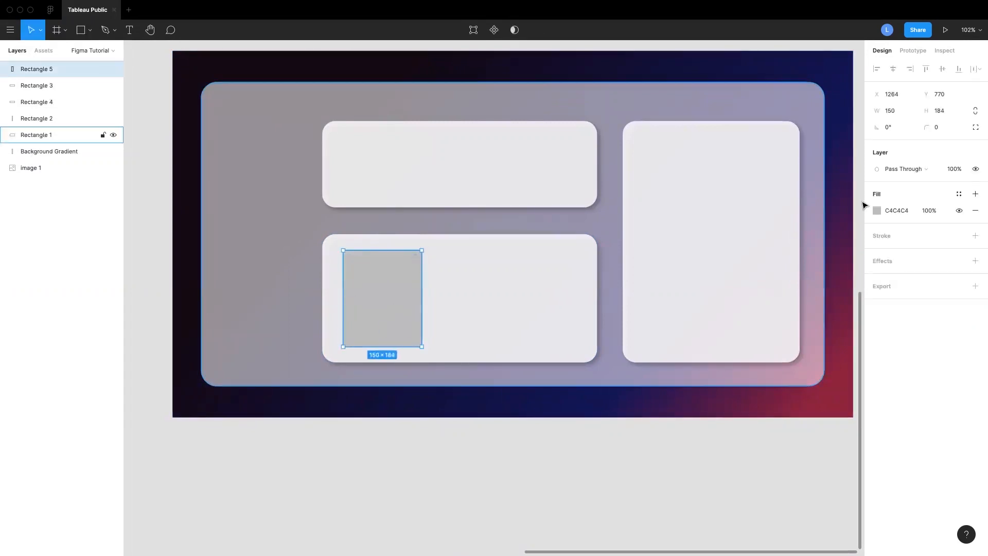
Set the new rectangle's fill to dark navy 1A0063, sampling it with the eyedropper from the reference dashboard
left_click(889, 210)
left_click(877, 211)
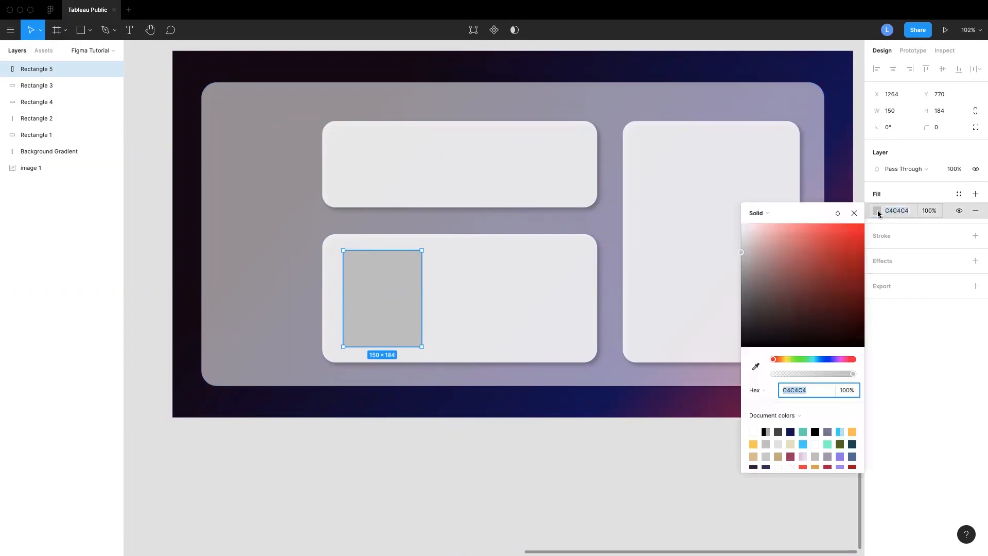
left_click(790, 431)
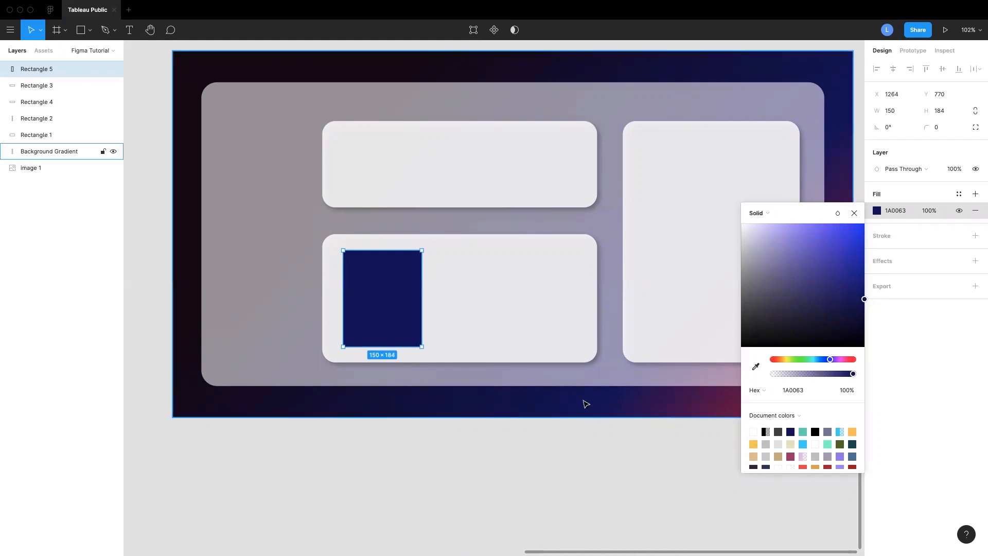
left_click(761, 370)
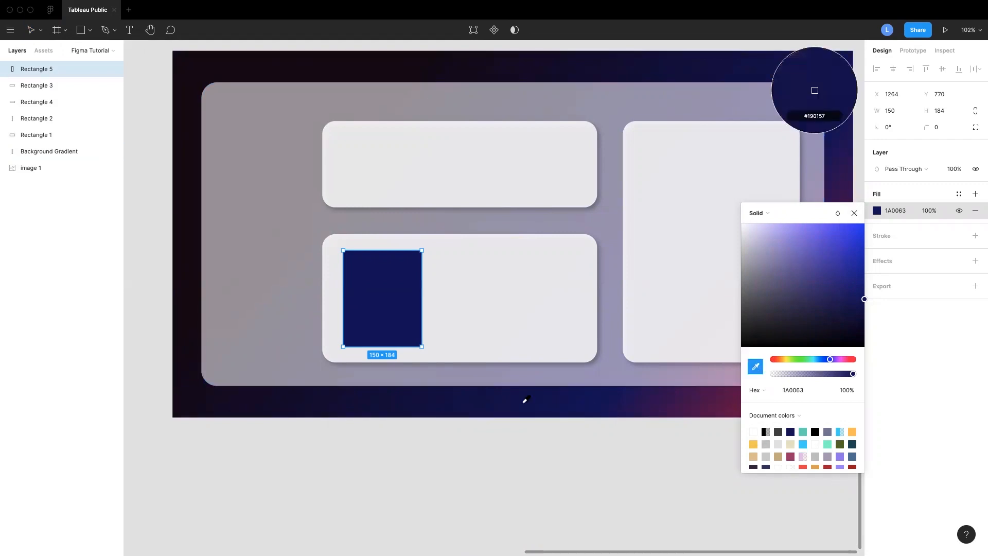
left_click(551, 397)
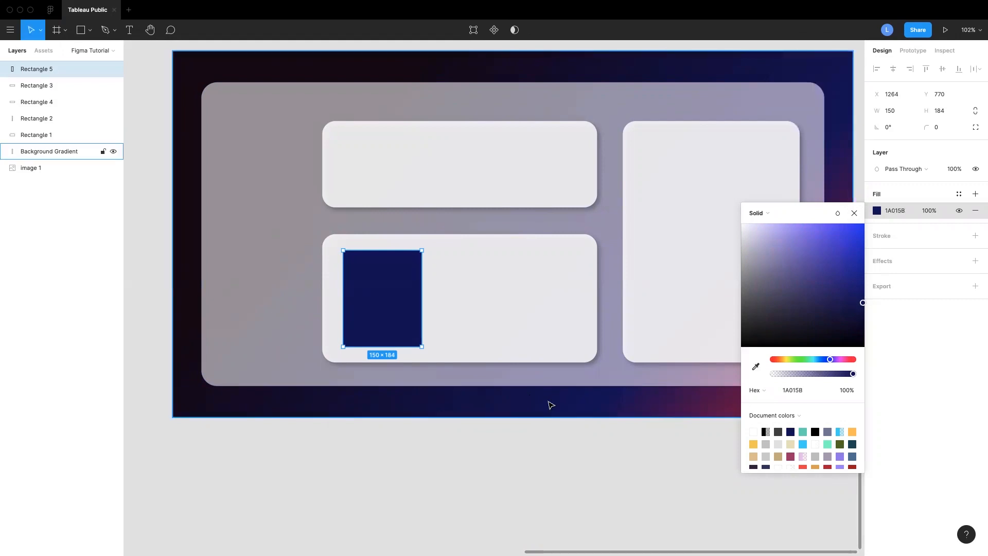
left_click(755, 368)
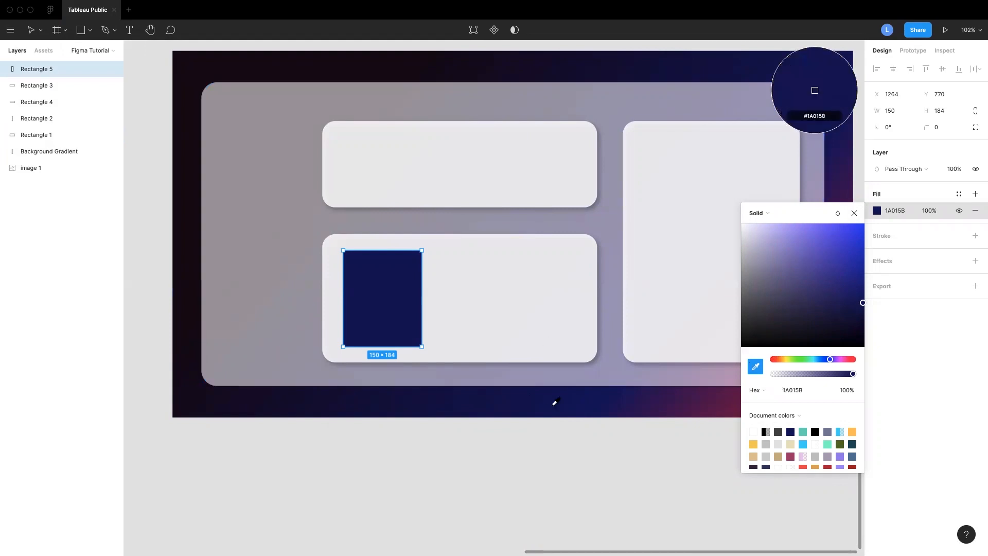
scroll(561, 408, "down", 5, "ctrl")
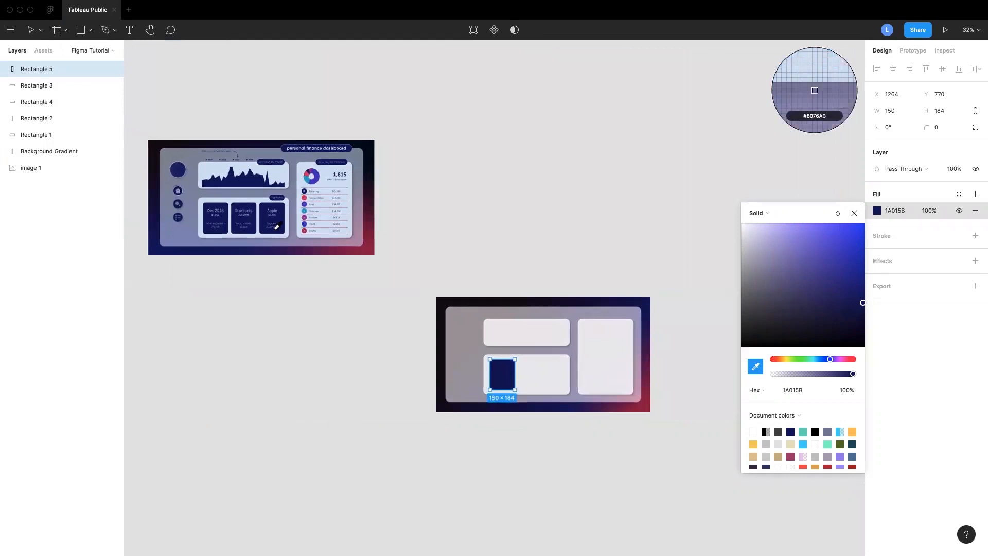
left_click(277, 223)
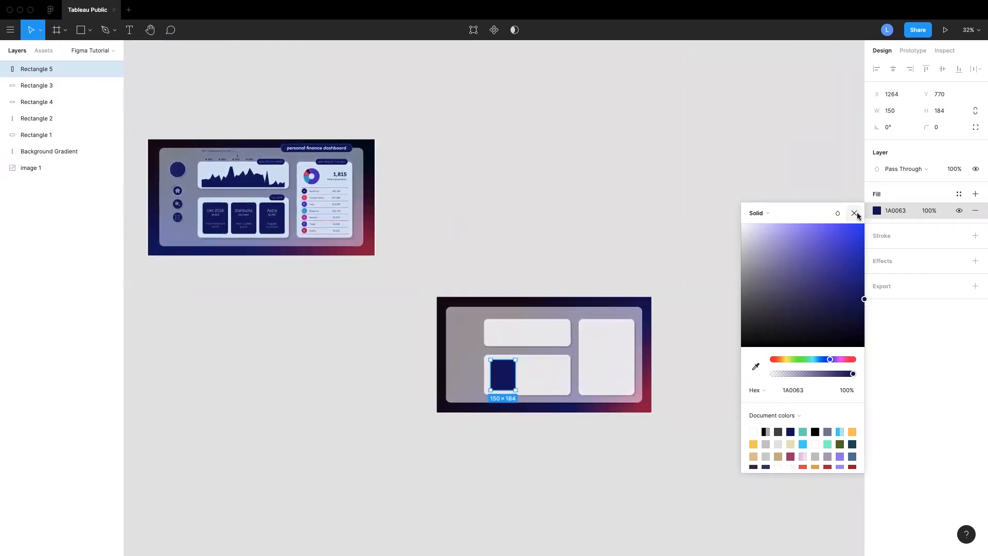
left_click(855, 213)
Round the navy rectangle's corners to a radius of 20
scroll(686, 315, "left", 2)
scroll(688, 316, "up", 5, "ctrl")
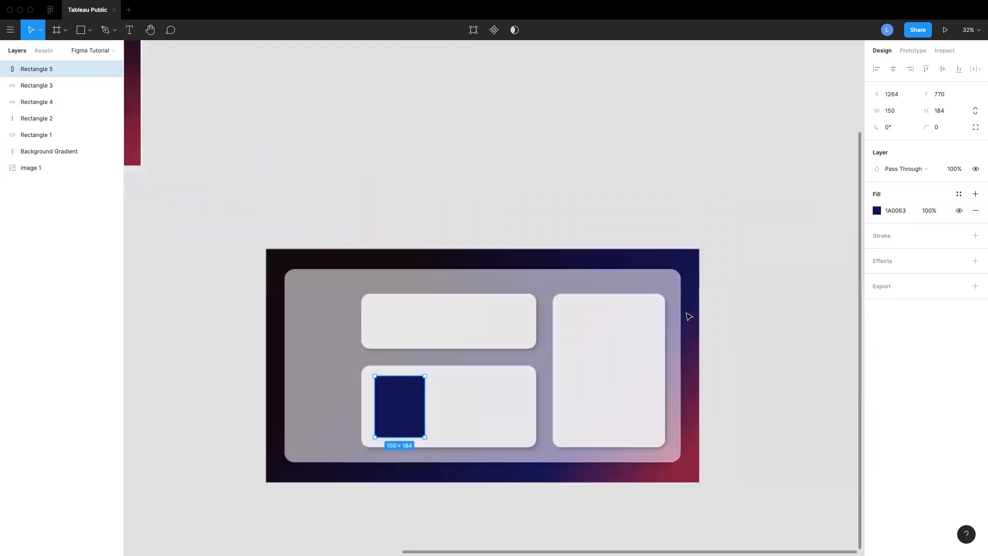
scroll(689, 316, "up", 5, "ctrl")
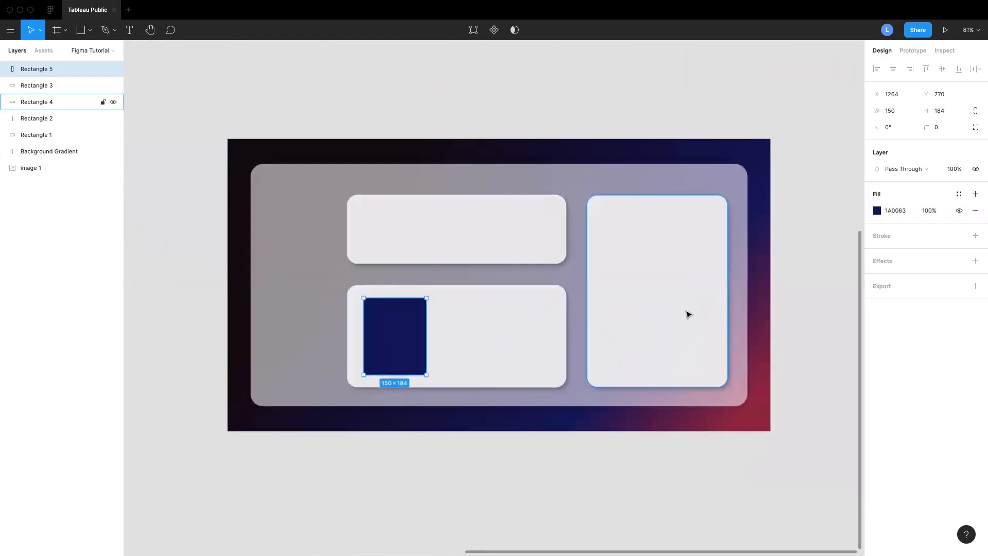
scroll(419, 397, "left", 2)
scroll(419, 396, "down", 2)
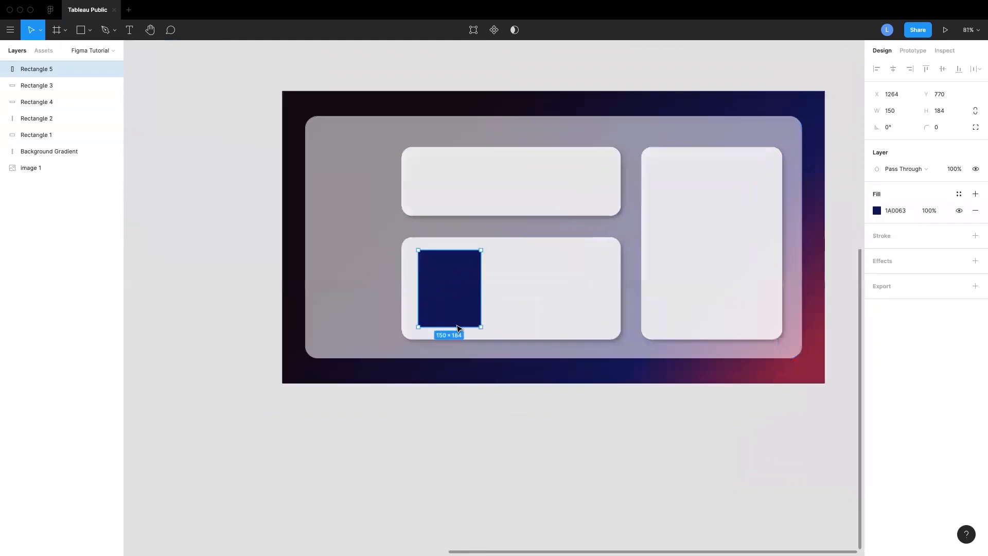
scroll(460, 319, "up", 4, "ctrl")
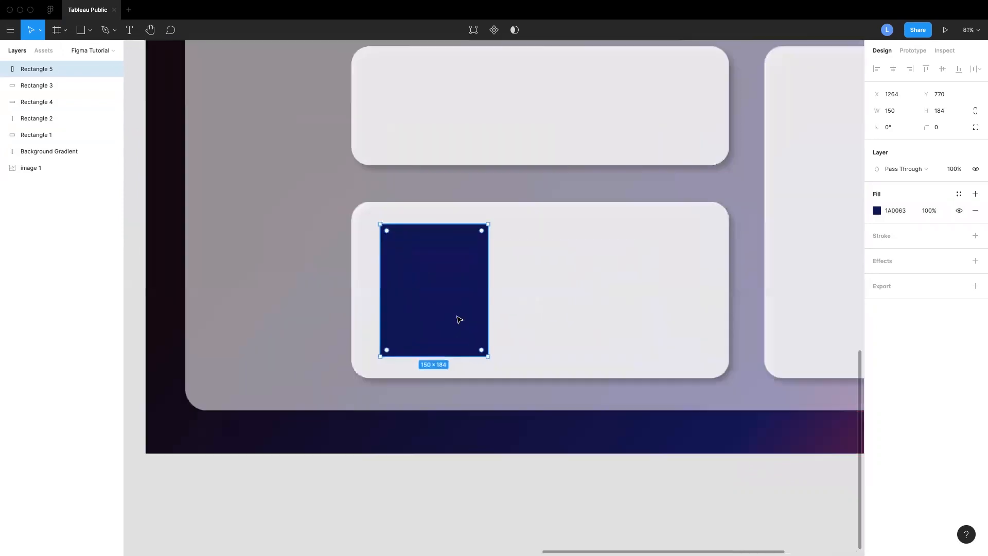
left_click_drag(482, 351, 482, 351)
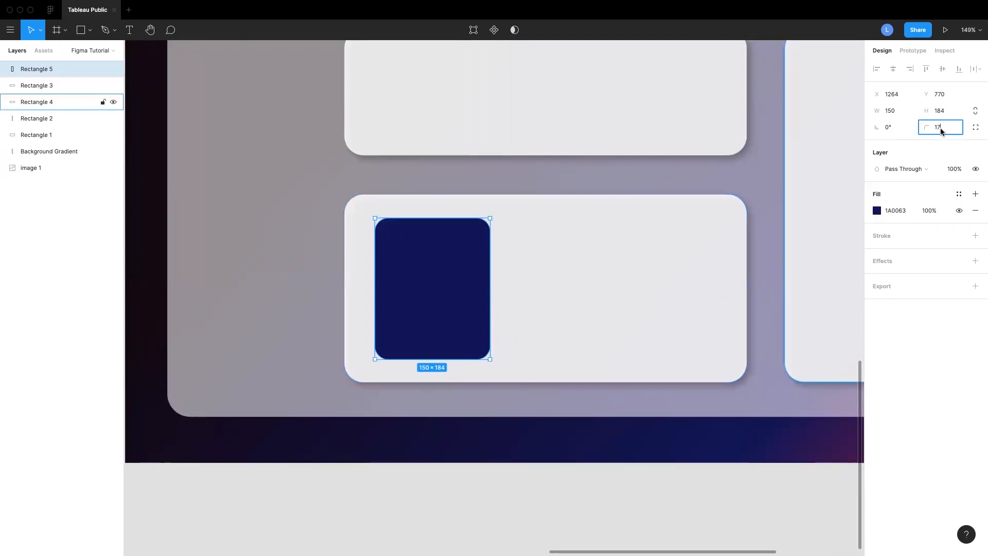
type("20")
key("Return")
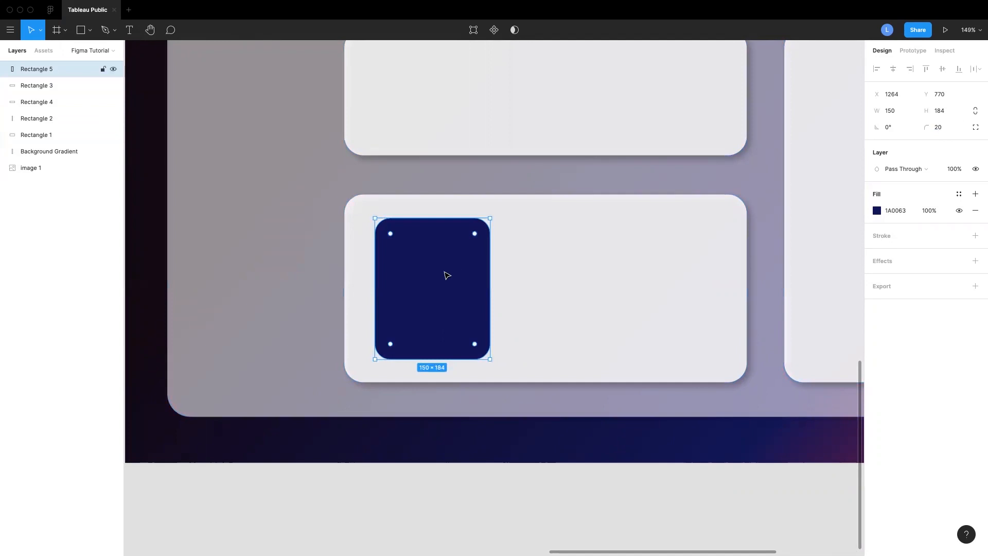
Duplicate the navy rectangle into a row of three inside the lower card
left_click_drag(441, 275, 681, 279)
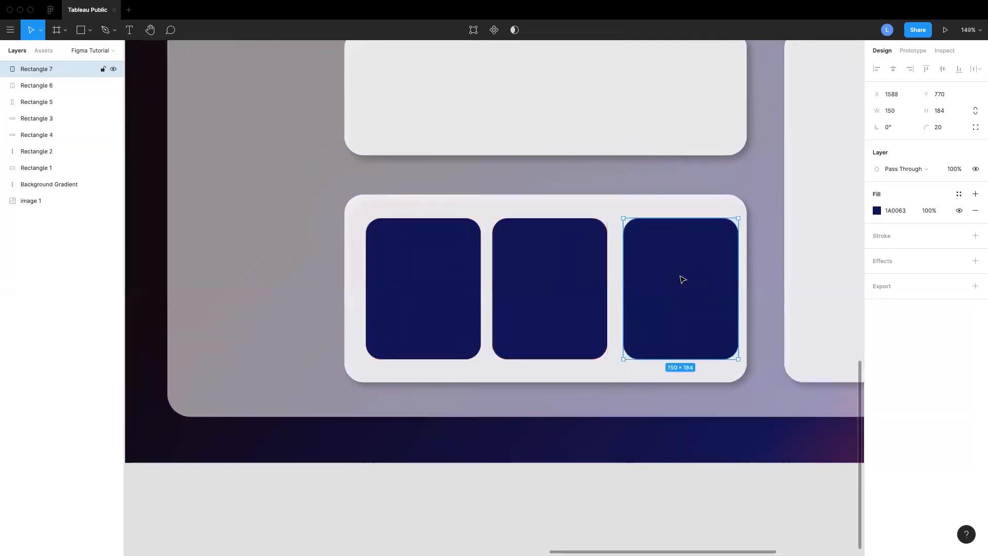
left_click(463, 280)
left_click_drag(560, 292, 563, 295)
left_click_drag(661, 284, 653, 286)
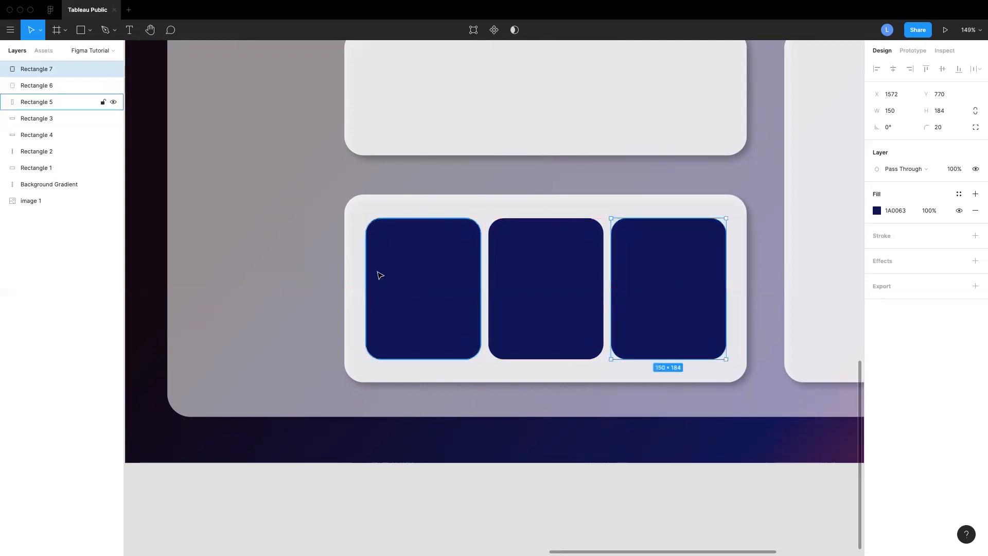
Select all three navy rectangles and narrow them to 143 wide each
left_click(470, 291)
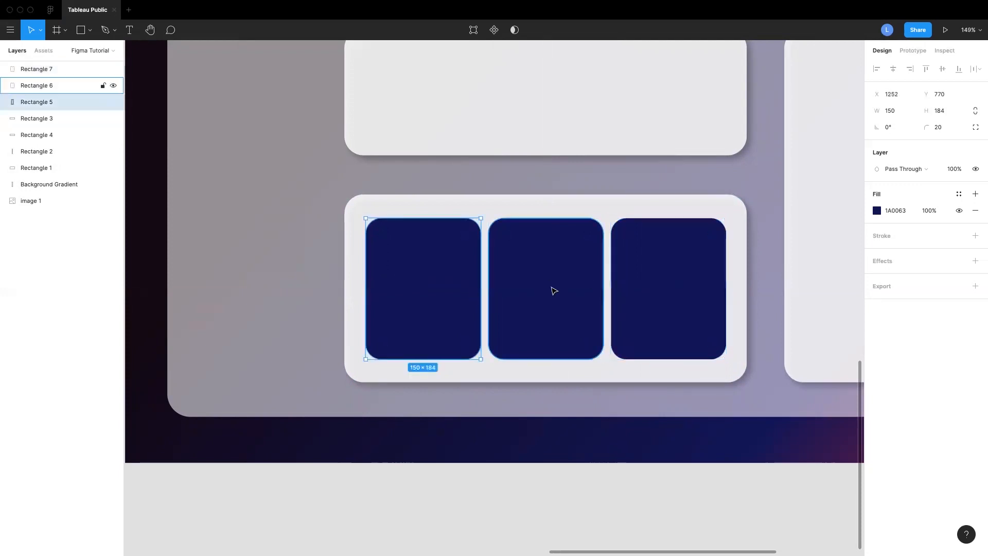
scroll(553, 292, "right", 1)
left_click(553, 292, "shift")
left_click(669, 291, "shift")
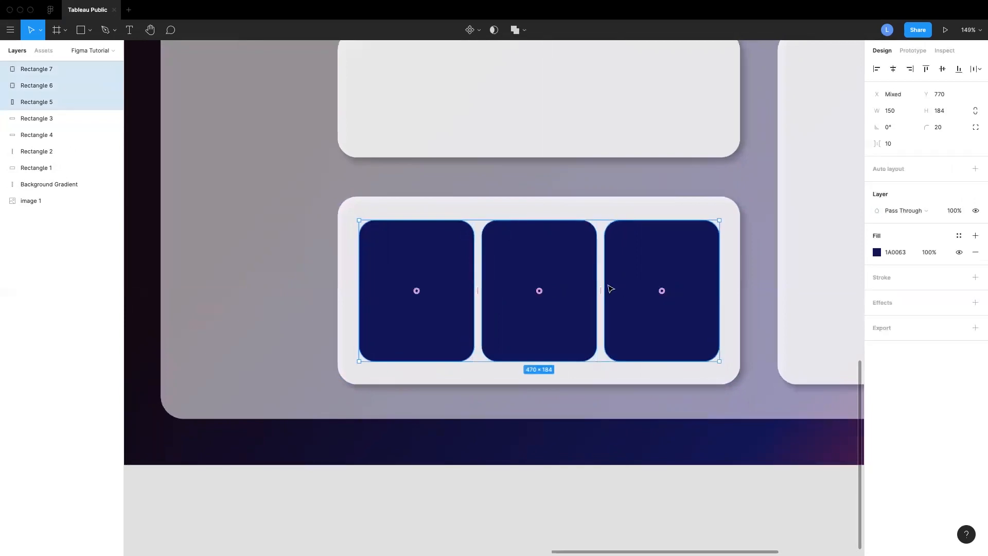
left_click_drag(718, 292, 703, 286)
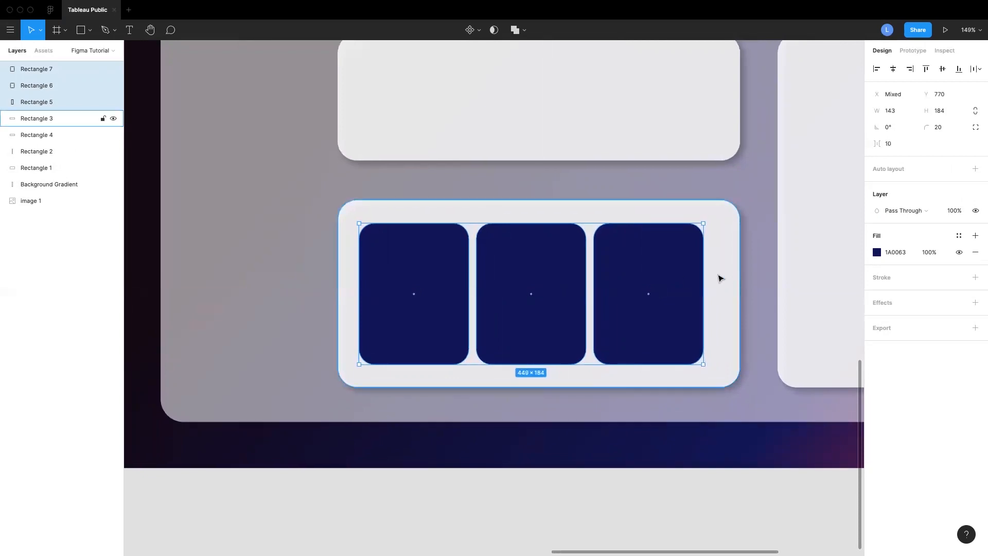
Reposition the three navy rectangles so they are evenly spaced across the lower card
left_click(719, 277)
left_click_drag(624, 278, 659, 284)
key("super+z")
left_click(551, 285)
left_click_drag(554, 289, 561, 289)
left_click_drag(436, 287, 450, 286)
left_click_drag(681, 292, 677, 291)
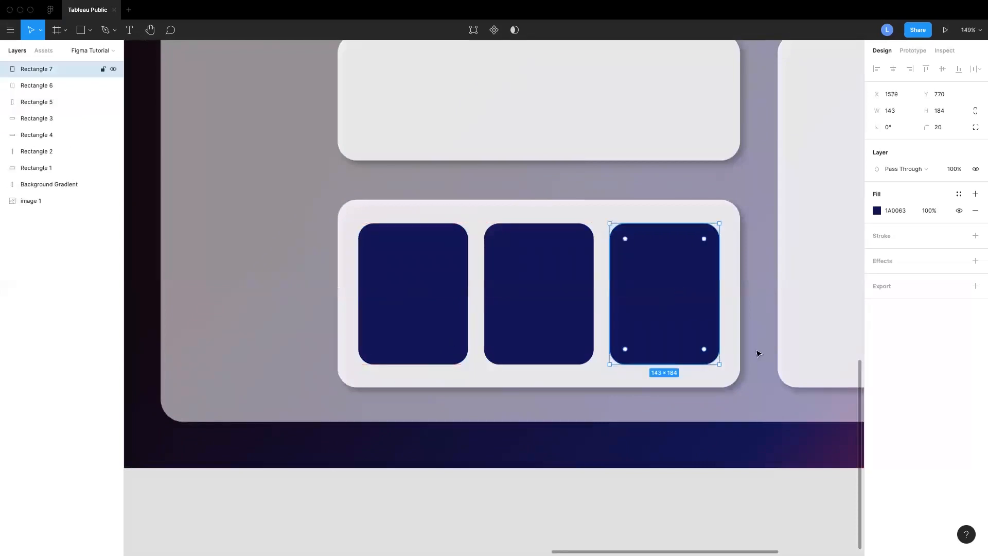
left_click(754, 397)
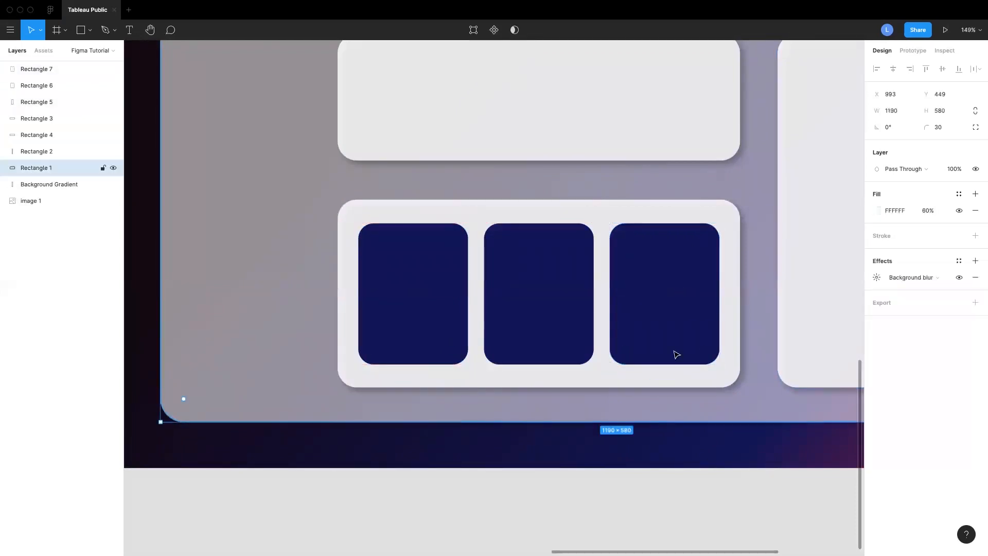
Draw a 198 × 36 rectangle straddling the top edge of the lower card on its right side
scroll(635, 342, "up", 2)
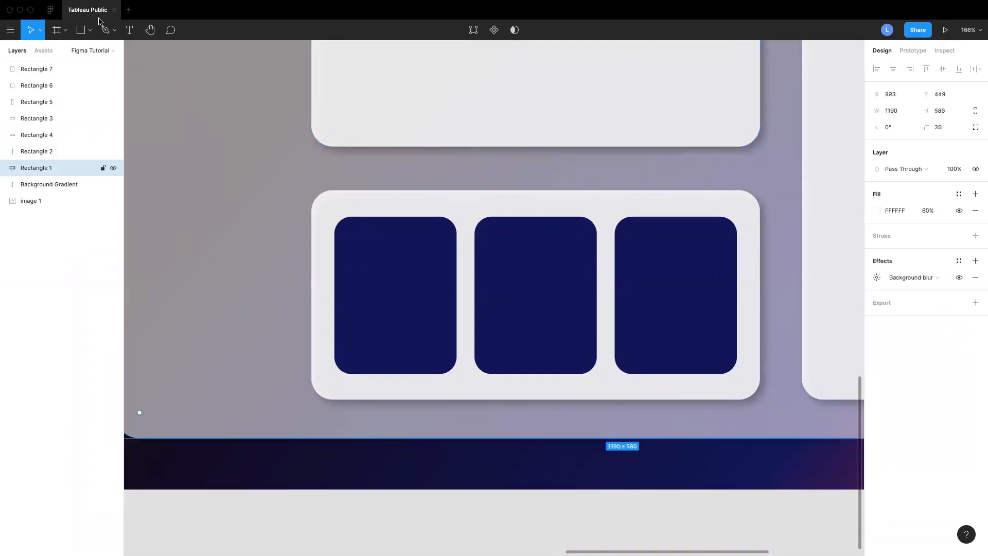
left_click(87, 31)
left_click(77, 48)
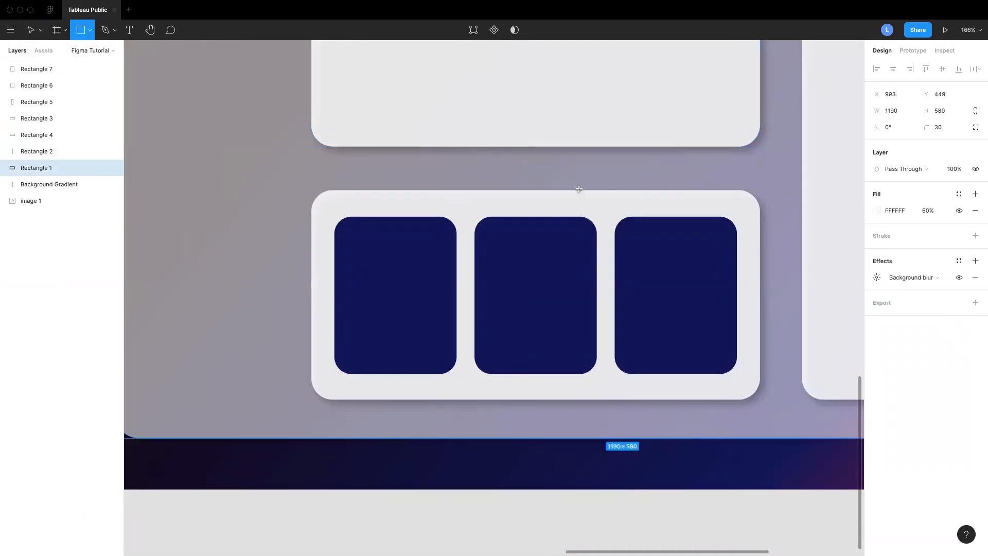
left_click_drag(567, 175, 736, 206)
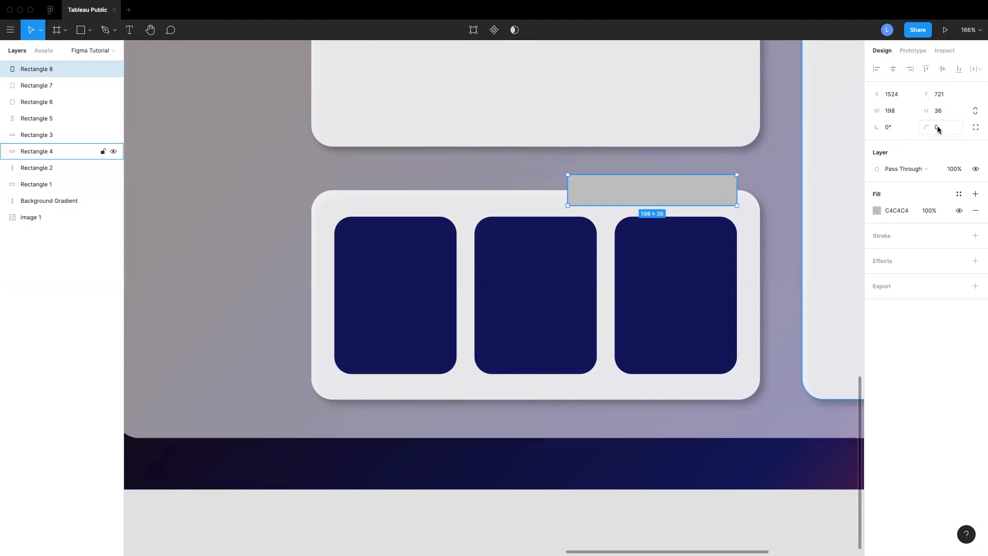
scroll(723, 188, "up", 5)
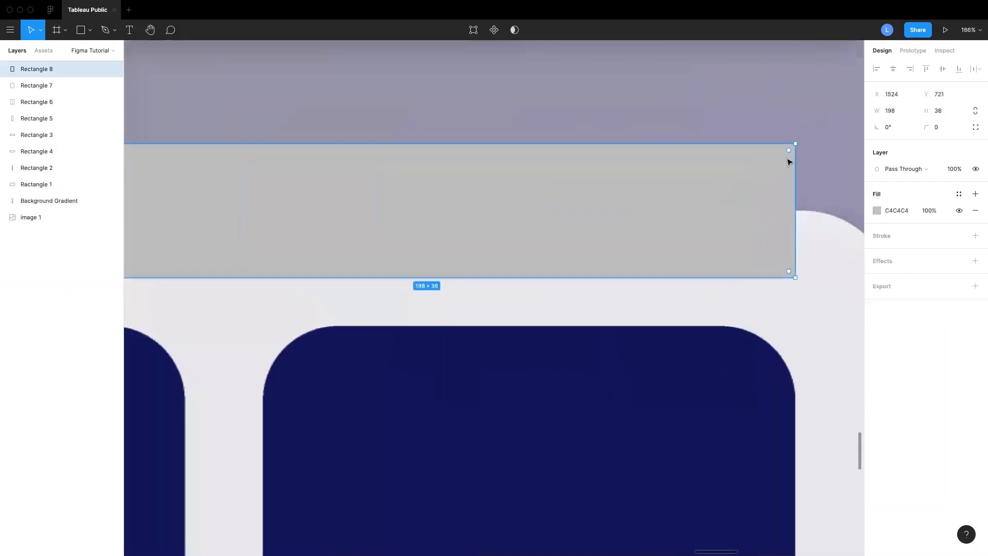
Round the 198 × 36 rectangle into a pill with corner radius 18 and fill it with navy 1A0063
left_click_drag(772, 161, 641, 205)
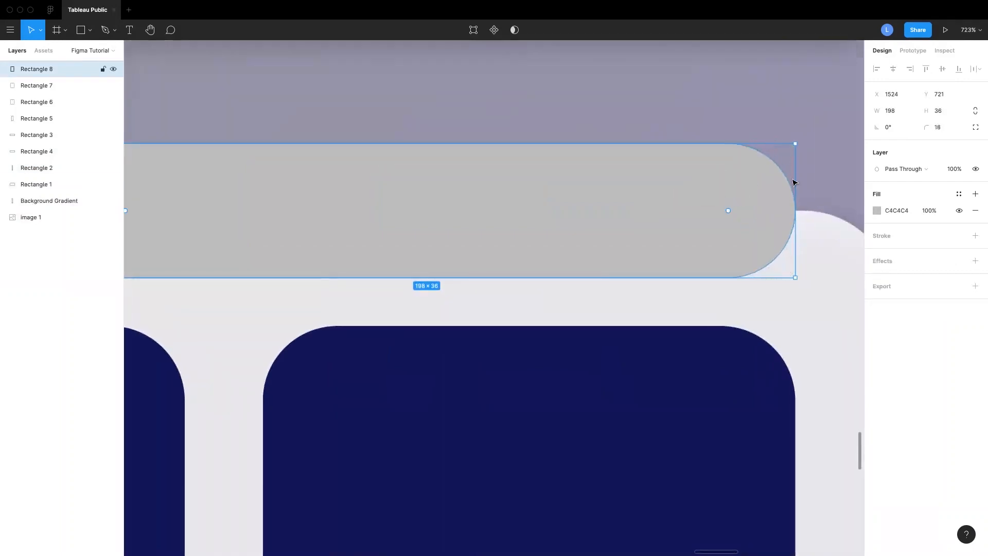
scroll(709, 180, "down", 5)
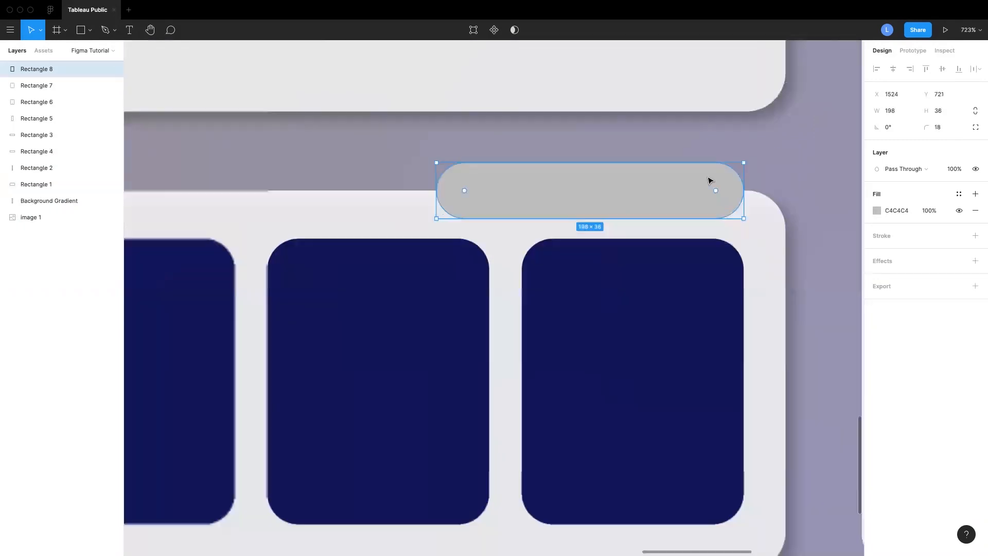
left_click(876, 211)
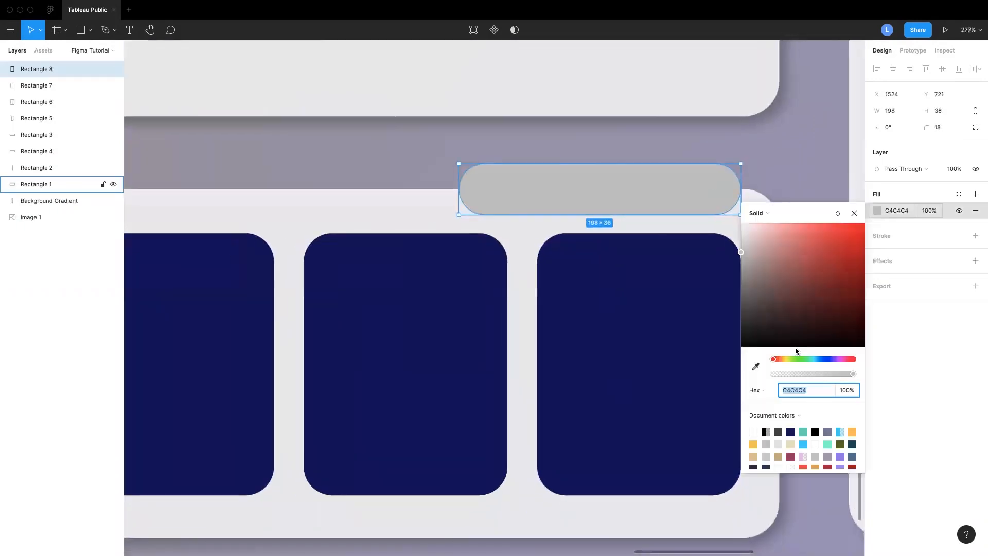
left_click(791, 431)
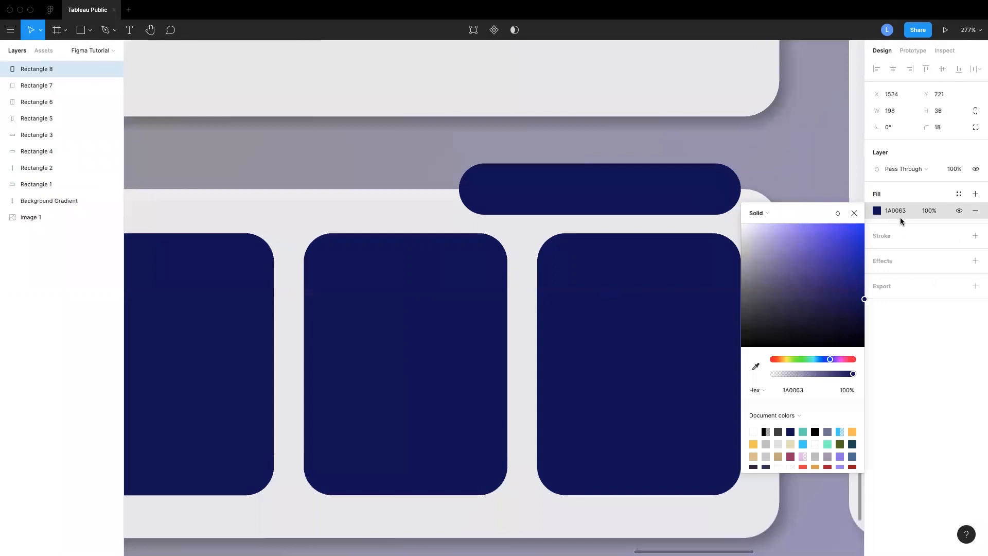
left_click(900, 216)
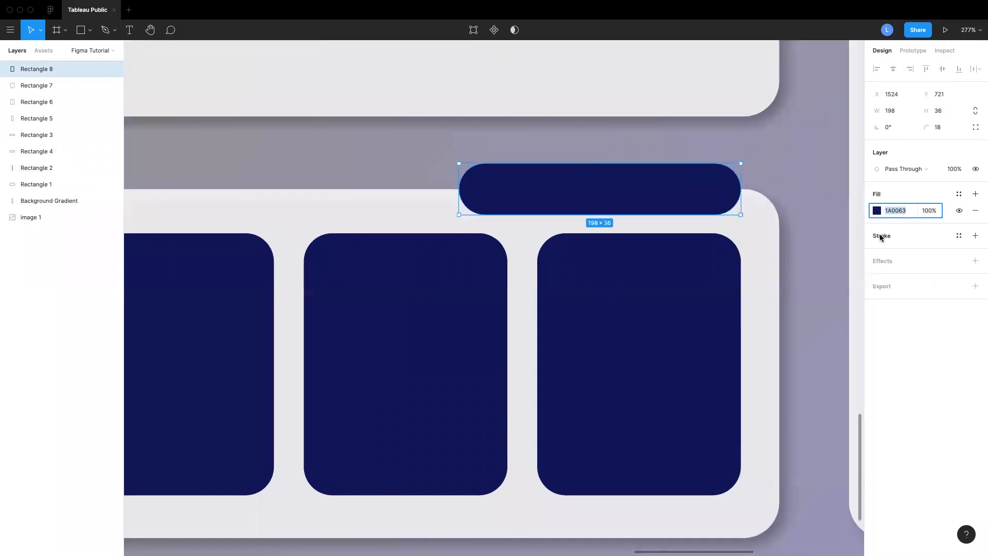
Add a white FFFFFF stroke of weight 1, positioned inside, to the pill
left_click(880, 236)
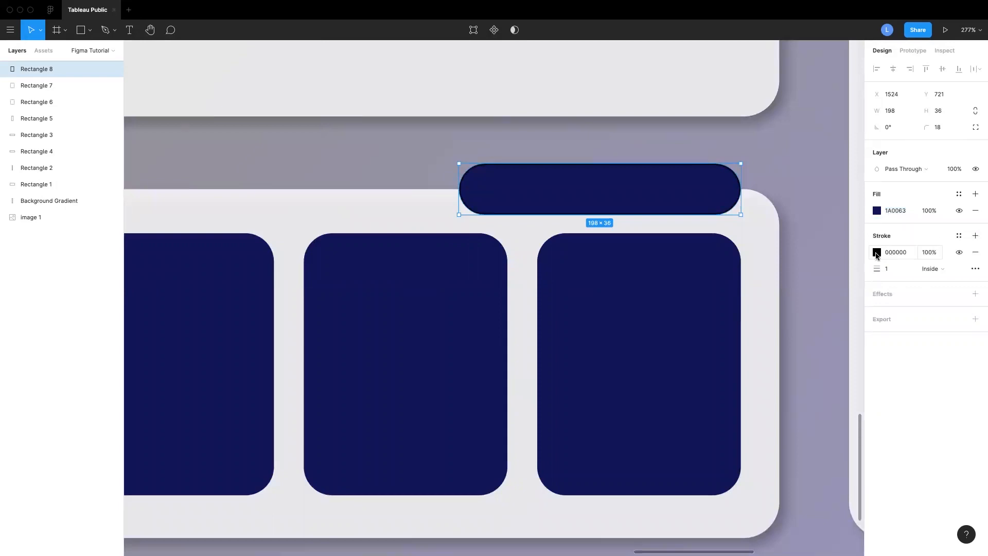
left_click(877, 252)
type("ffffff")
key("Return")
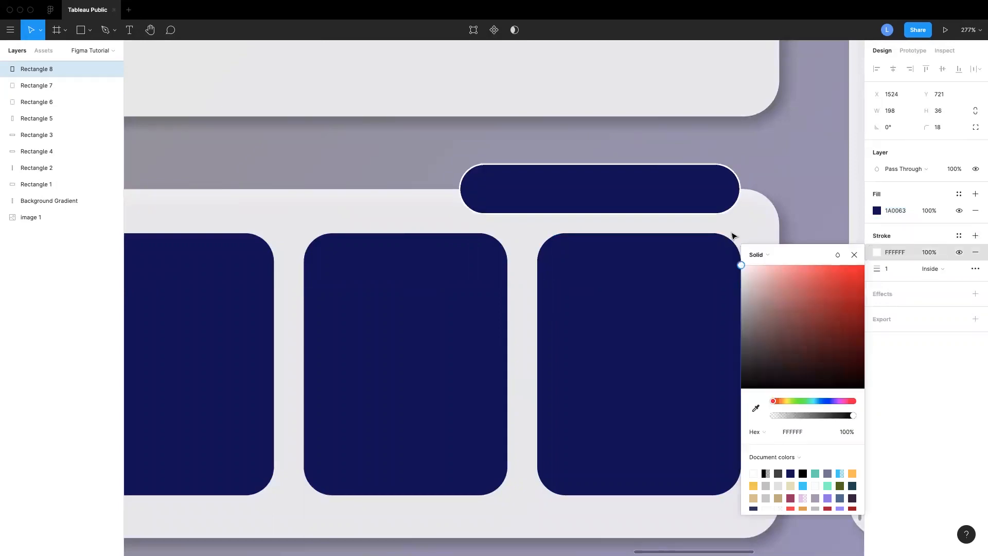
left_click(854, 255)
left_click(888, 270)
key("Return")
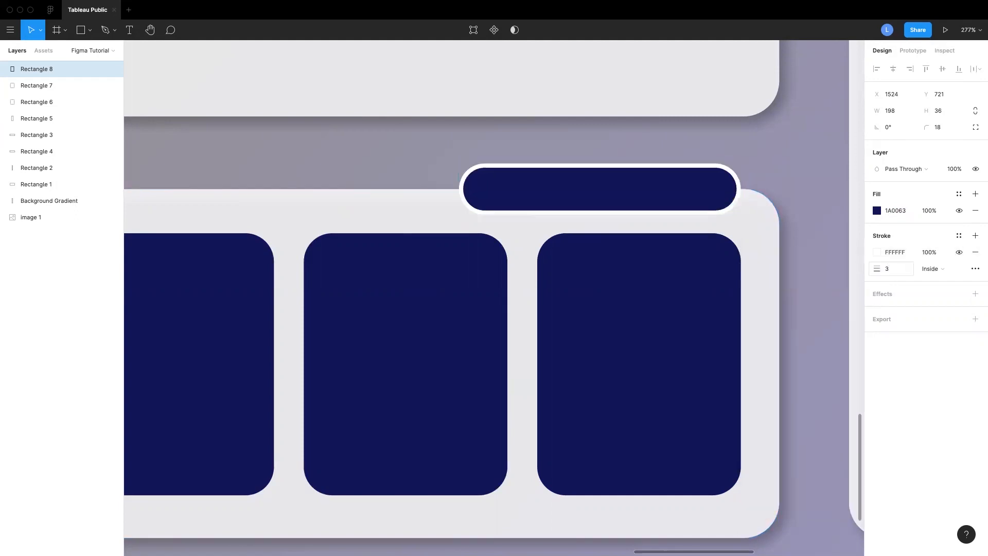
left_click(887, 268)
type("1")
key("Return")
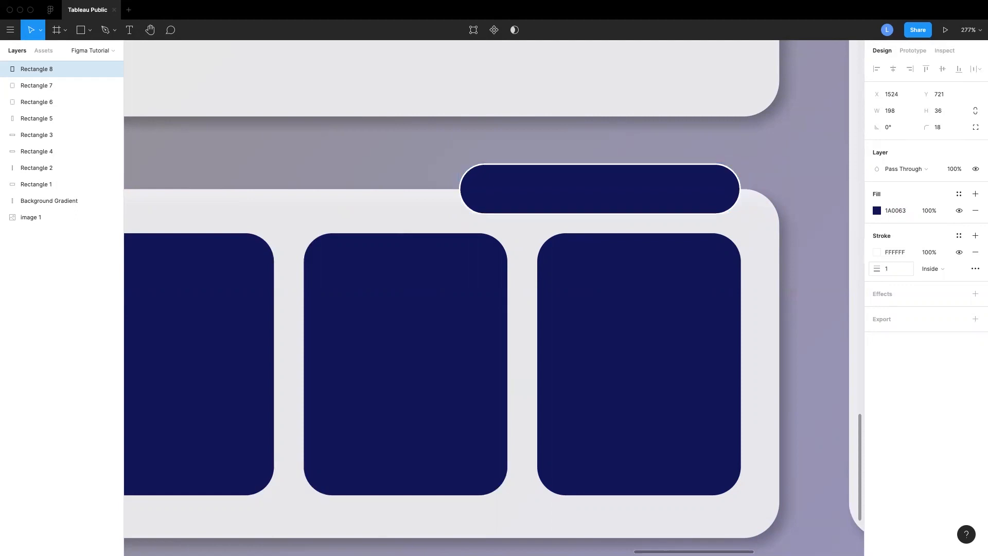
left_click(945, 269)
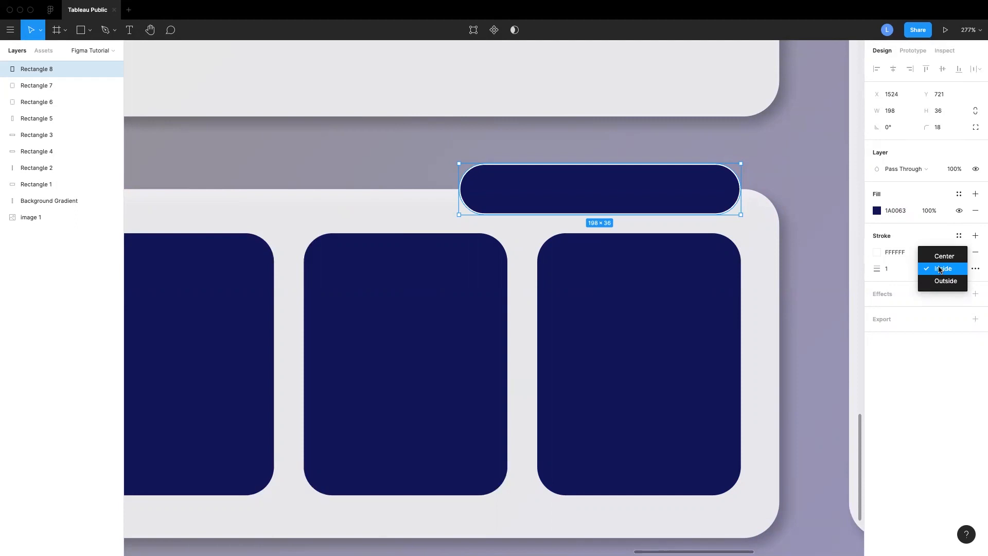
left_click(940, 269)
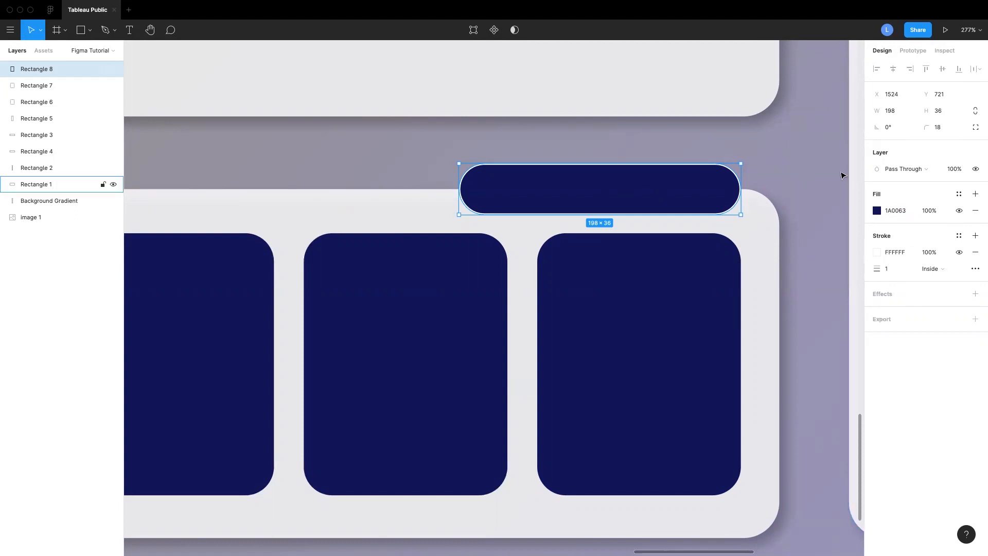
Nudge the pill up to y 718 and add a centered "Highlights" text label inside it
left_click(893, 115)
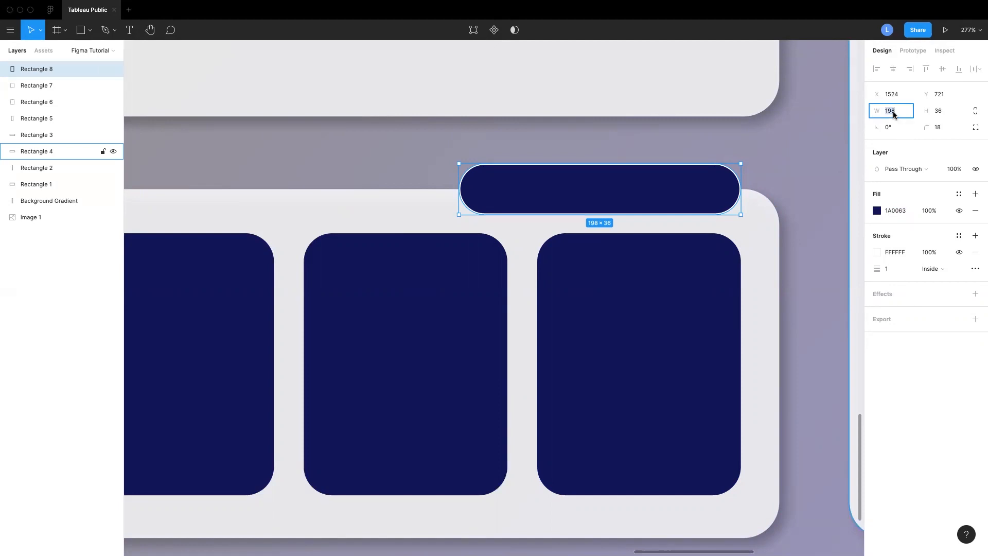
left_click(945, 111)
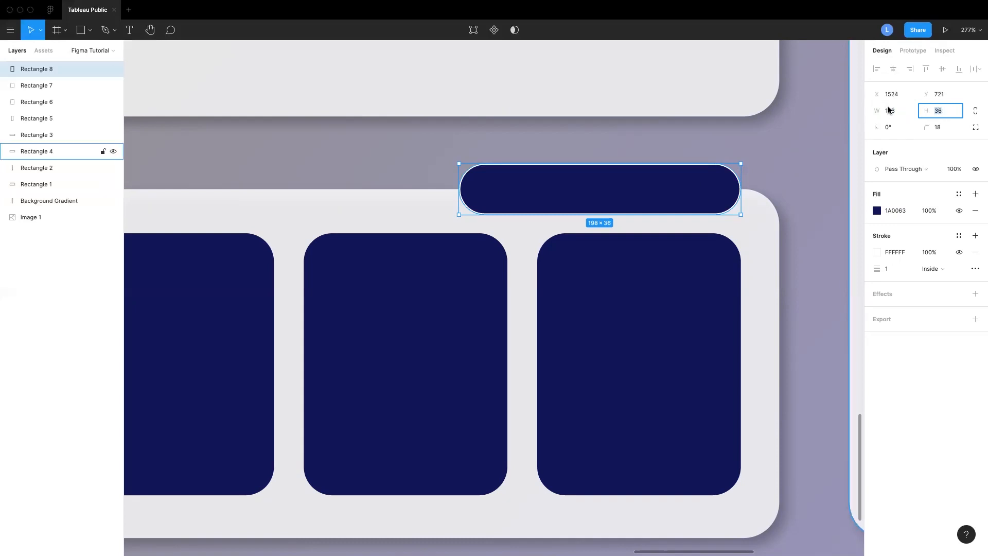
left_click_drag(727, 196, 727, 192)
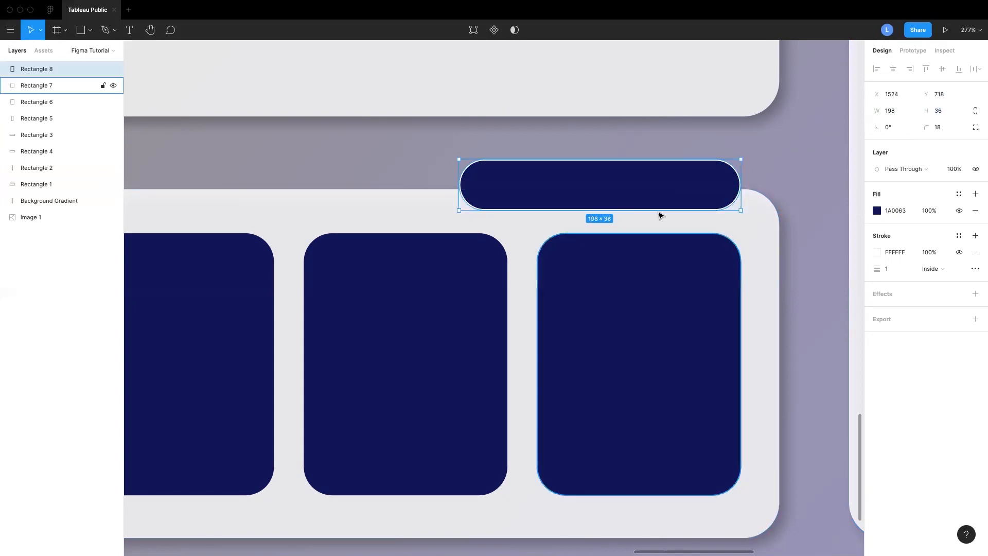
left_click(131, 30)
left_click_drag(483, 170, 729, 201)
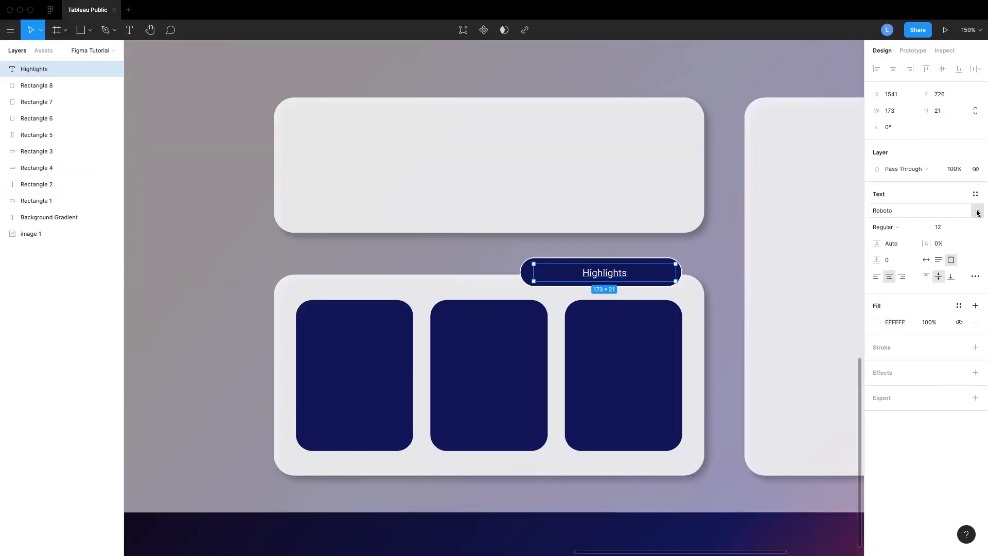
Set the label's font to Oxygen Bold
left_click(976, 212)
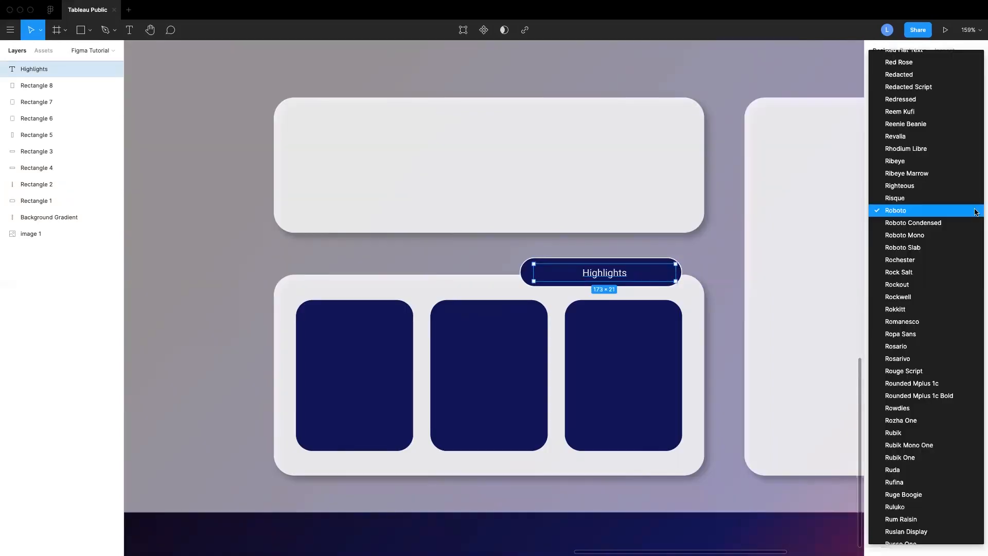
scroll(976, 211, "down", 5)
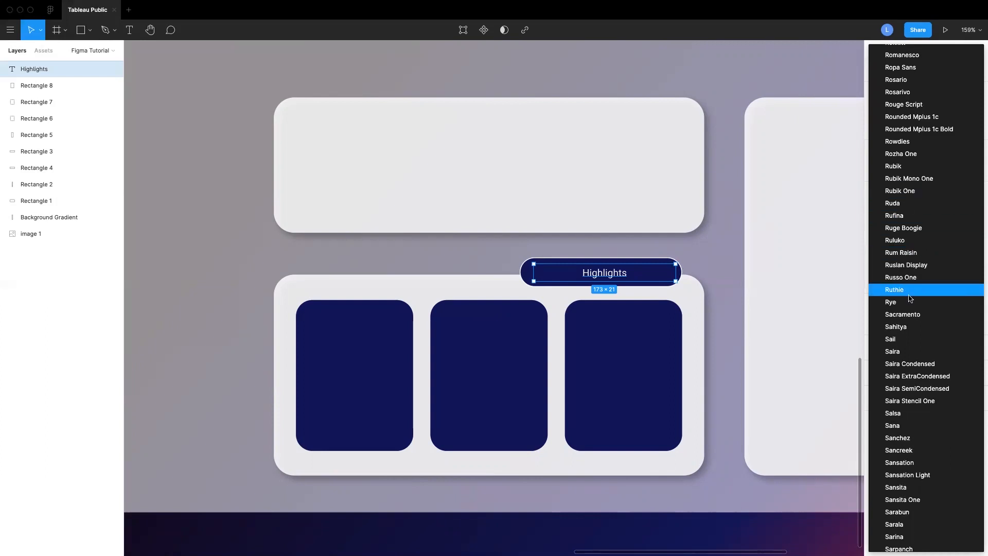
left_click(917, 206)
left_click(904, 211)
key("Down")
key("Down")
key("Down")
key("Down")
key("Down")
key("Down")
key("Down")
key("Down")
key("Down")
key("Down")
key("Down")
key("Down")
key("Down")
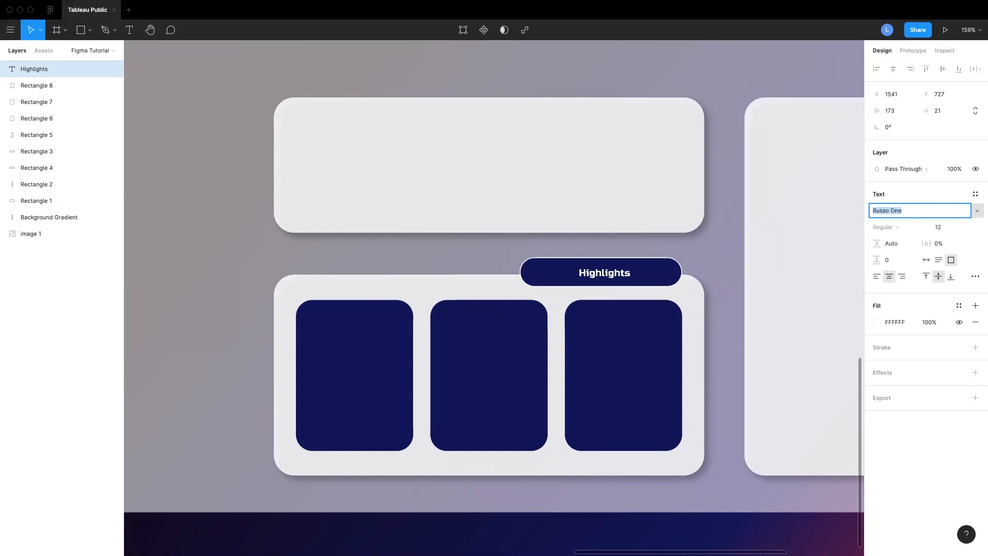
key("Down")
key("Down")
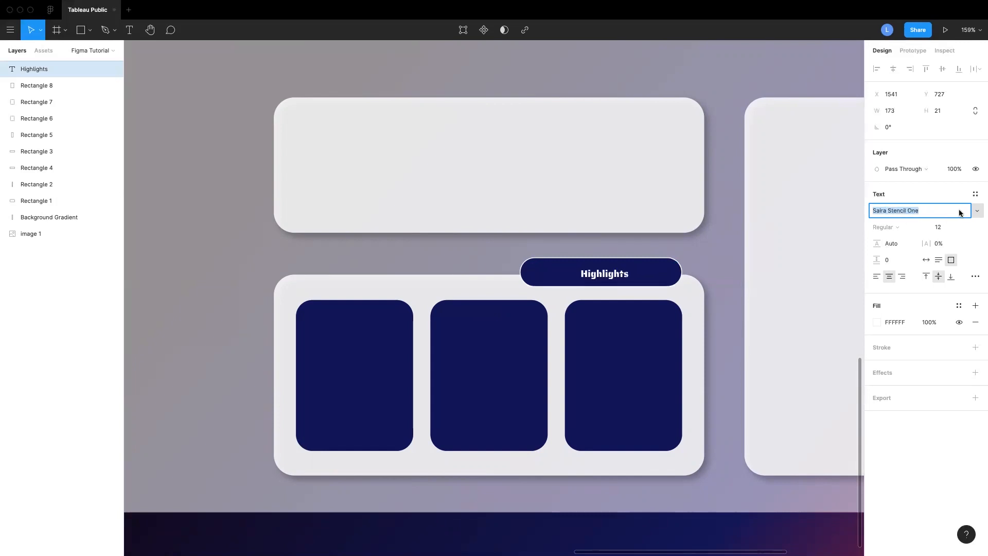
type("Ox")
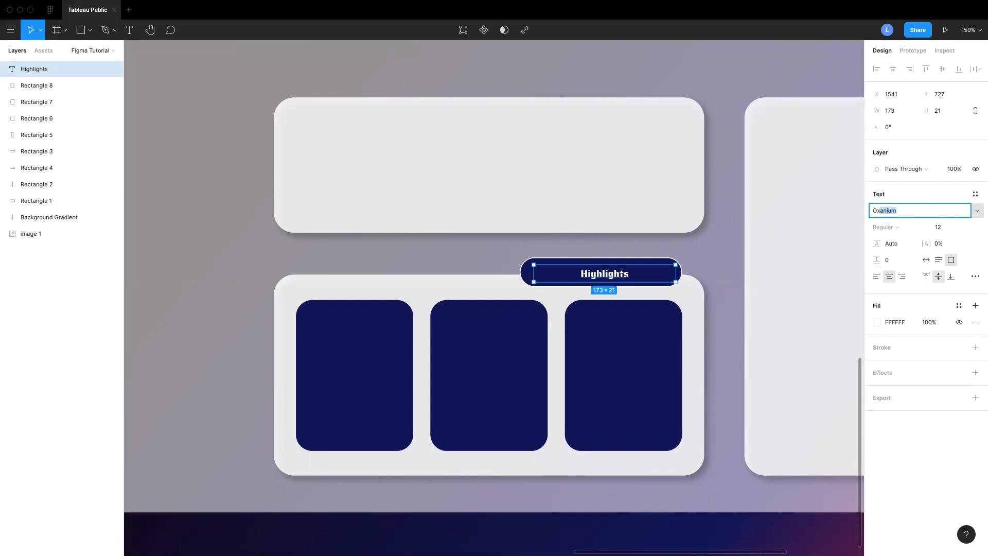
type("ygen")
key("Return")
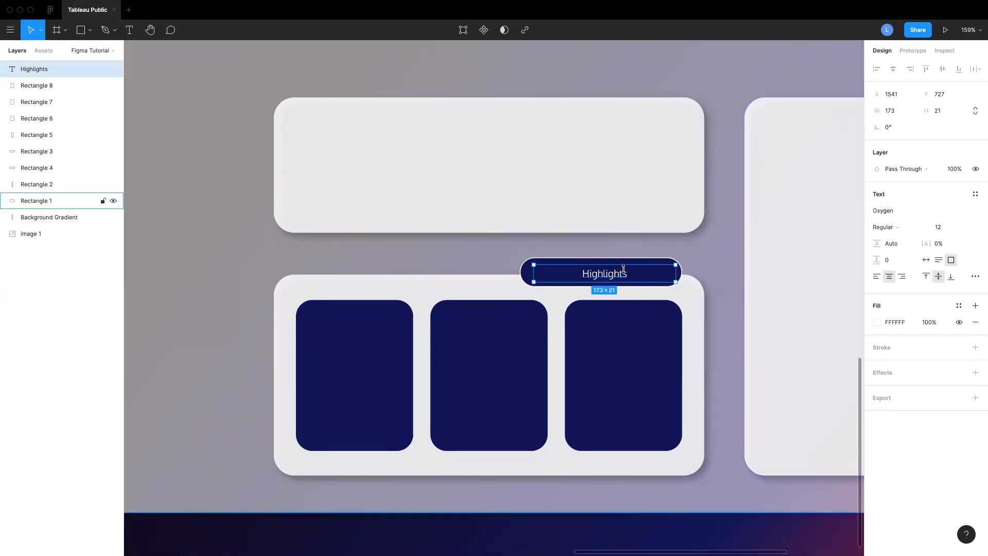
left_click(885, 227)
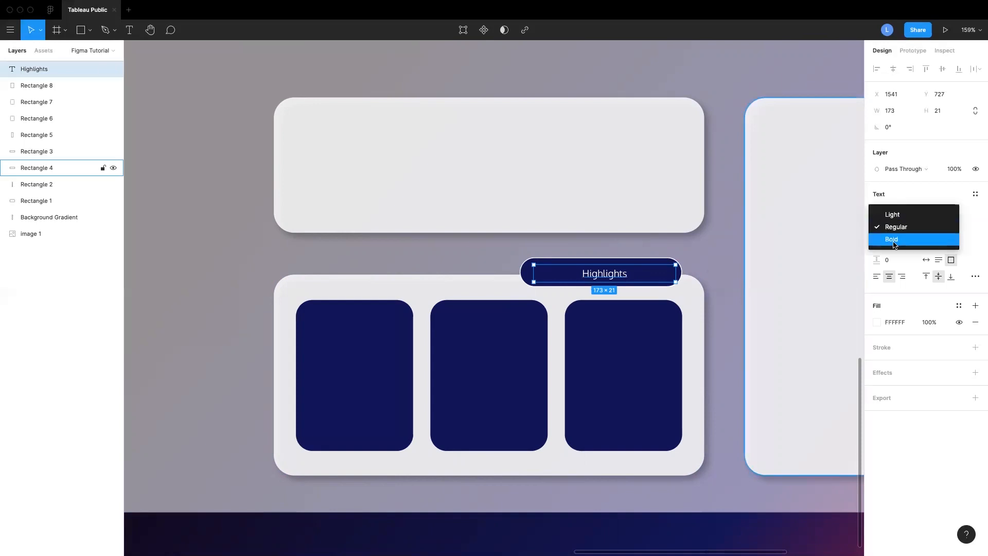
left_click(887, 239)
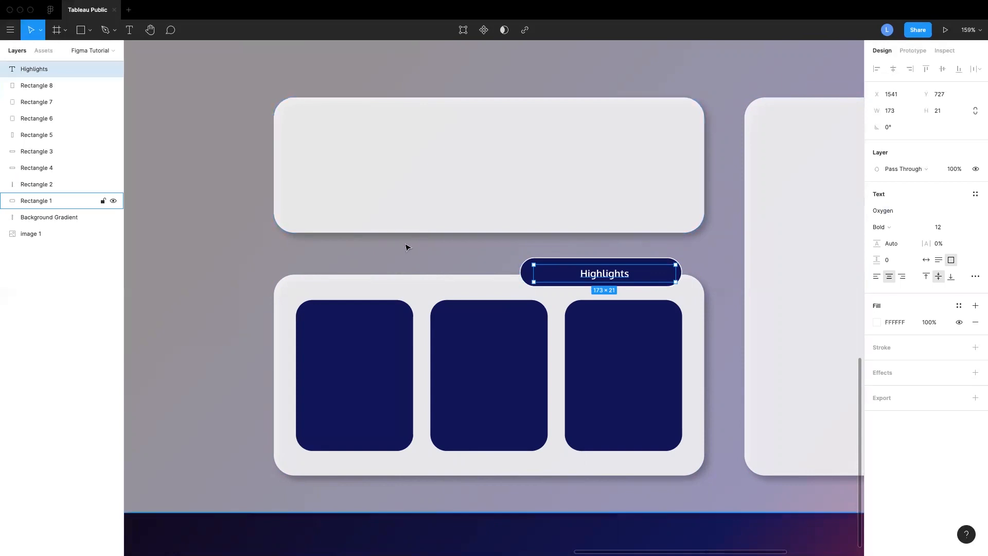
Compare the label with the highlights badge in the reference dashboard
scroll(408, 247, "down", 10)
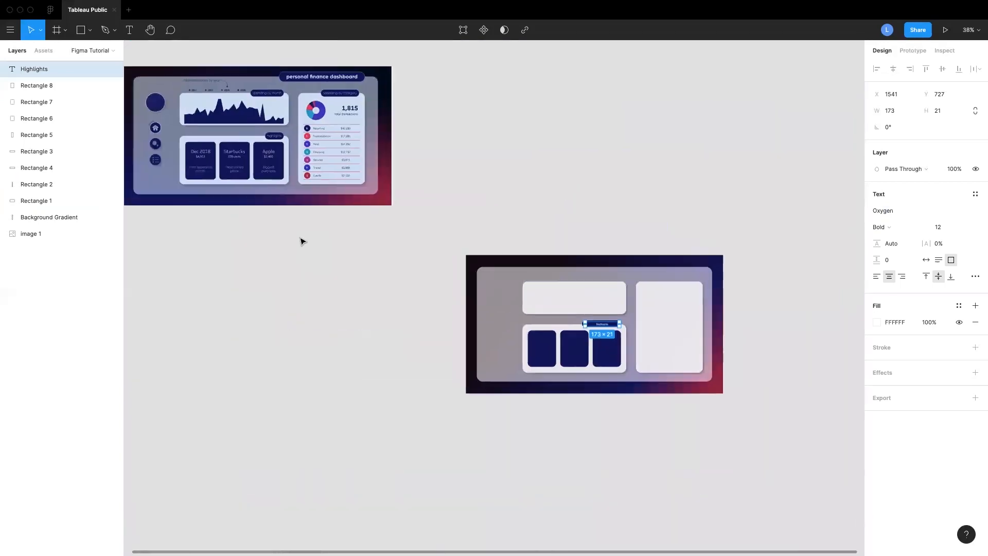
scroll(302, 241, "left", 3)
scroll(302, 241, "up", 3)
scroll(355, 198, "up", 8)
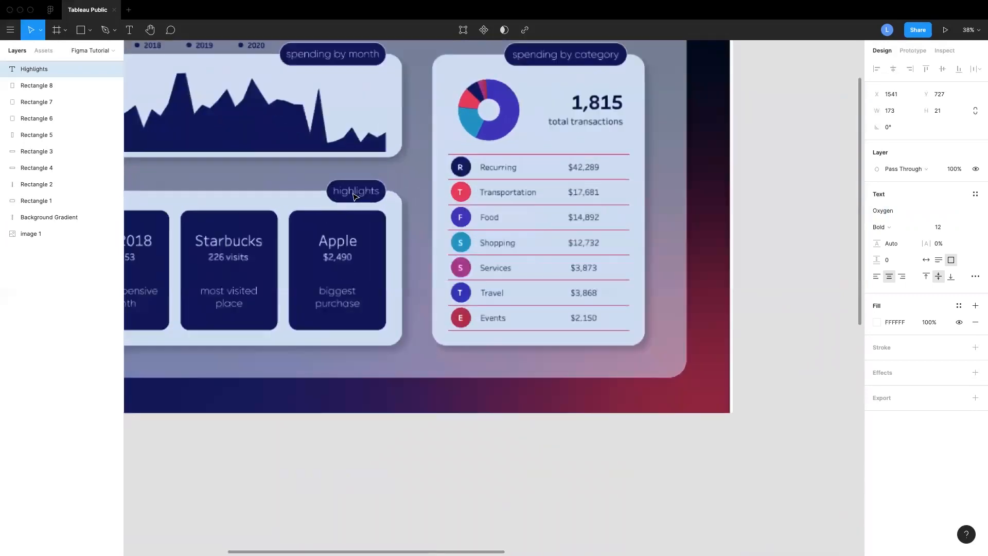
scroll(355, 198, "up", 5)
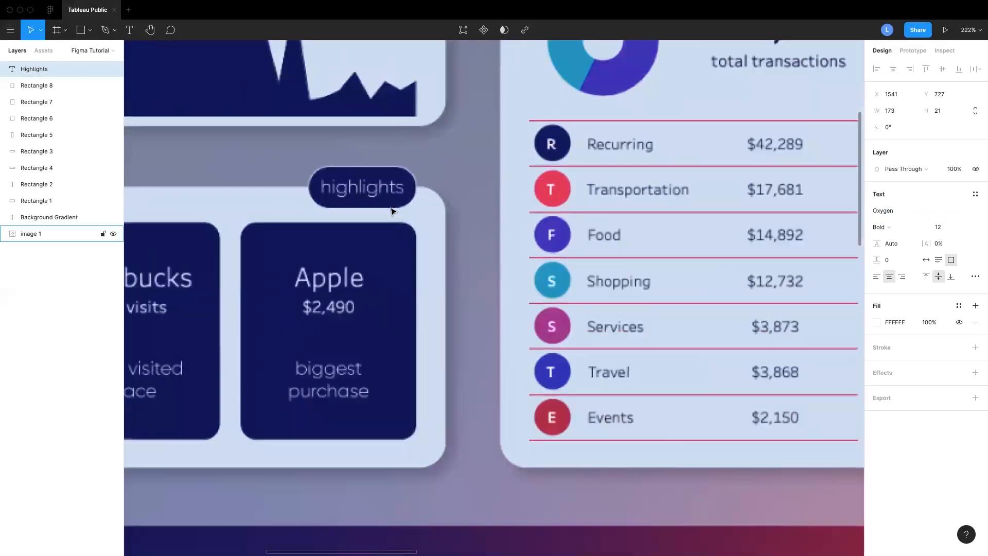
scroll(392, 211, "down", 10)
scroll(394, 211, "right", 5)
scroll(394, 212, "down", 3)
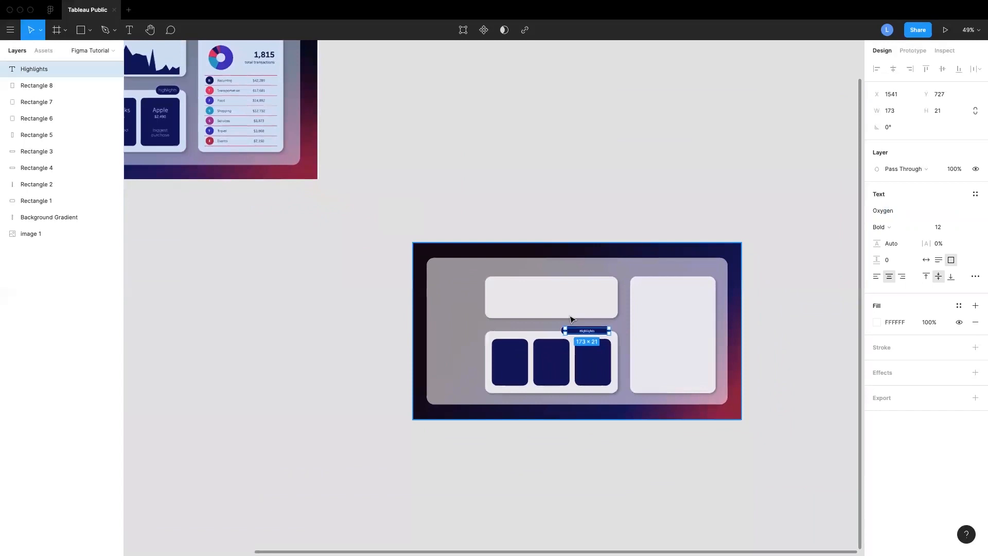
scroll(570, 319, "up", 8)
scroll(584, 317, "down", 3)
scroll(584, 316, "right", 3)
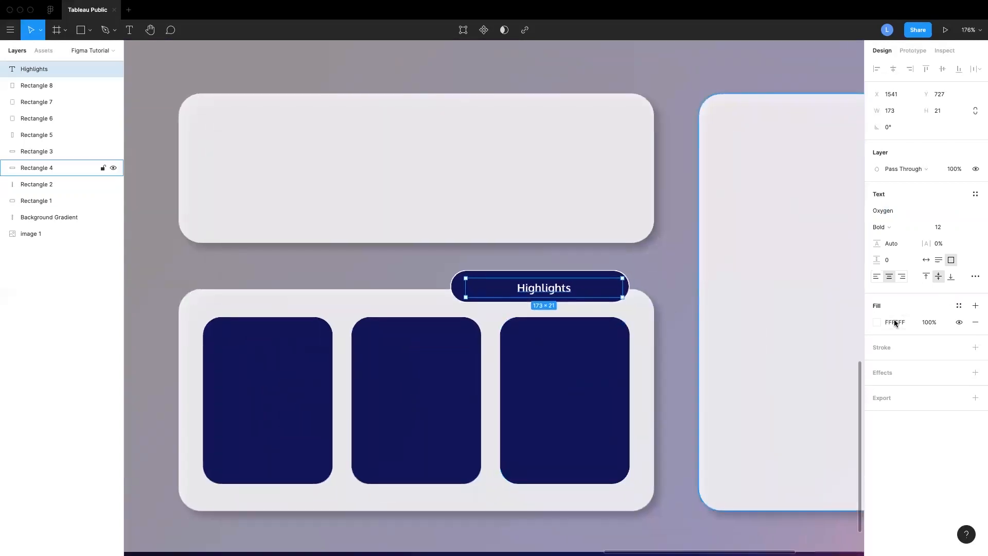
Change the label's weight to Light and its text to lowercase "highlights"
left_click(892, 227)
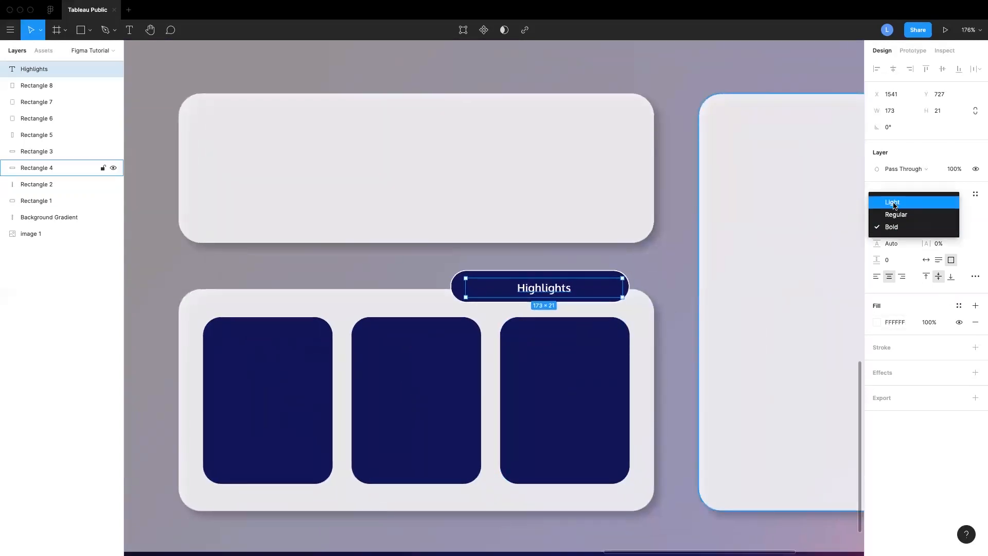
left_click(894, 203)
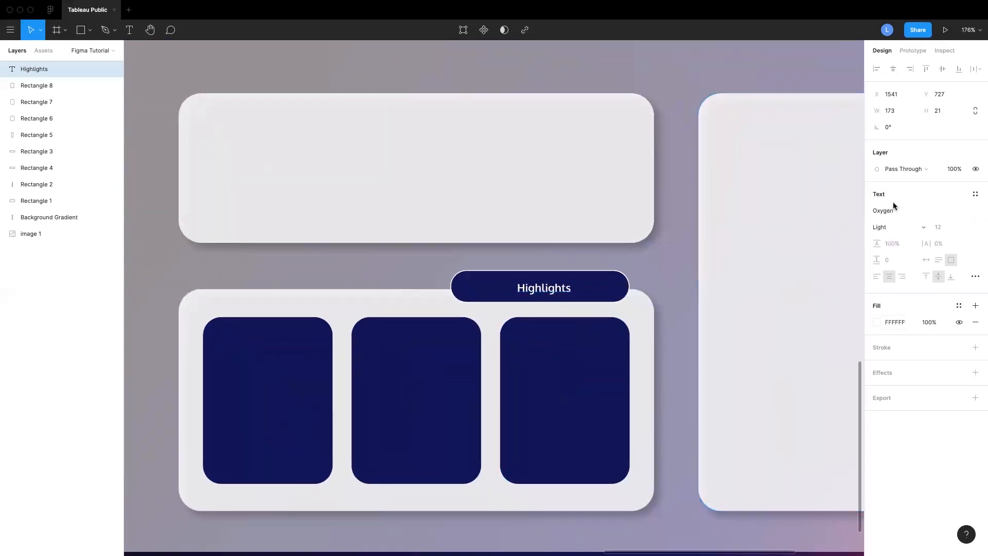
double_click(525, 286)
key("BackSpace")
type("h")
key("Return")
key("BackSpace")
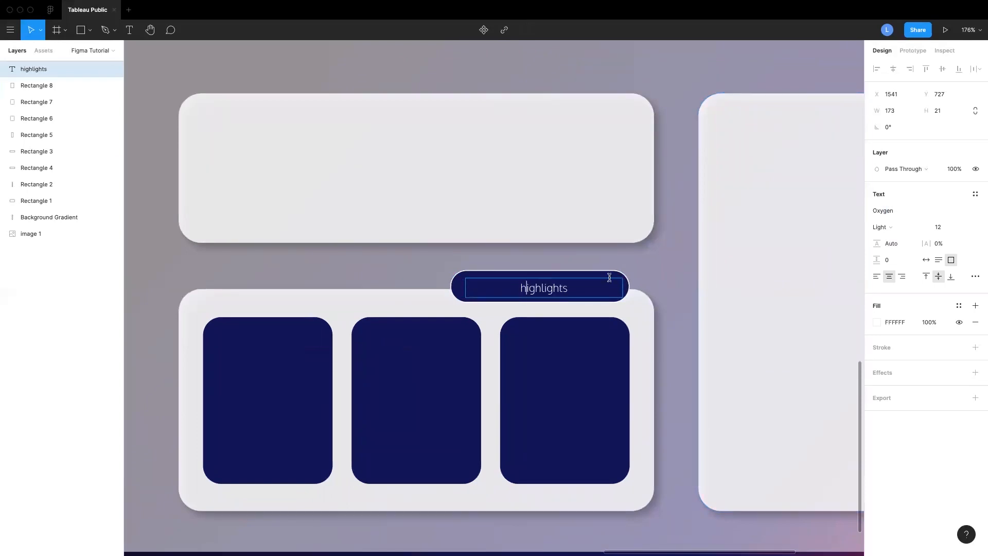
key("Escape")
Nudge the label slightly up and left inside the pill
left_click_drag(542, 290, 537, 288)
left_click(669, 285)
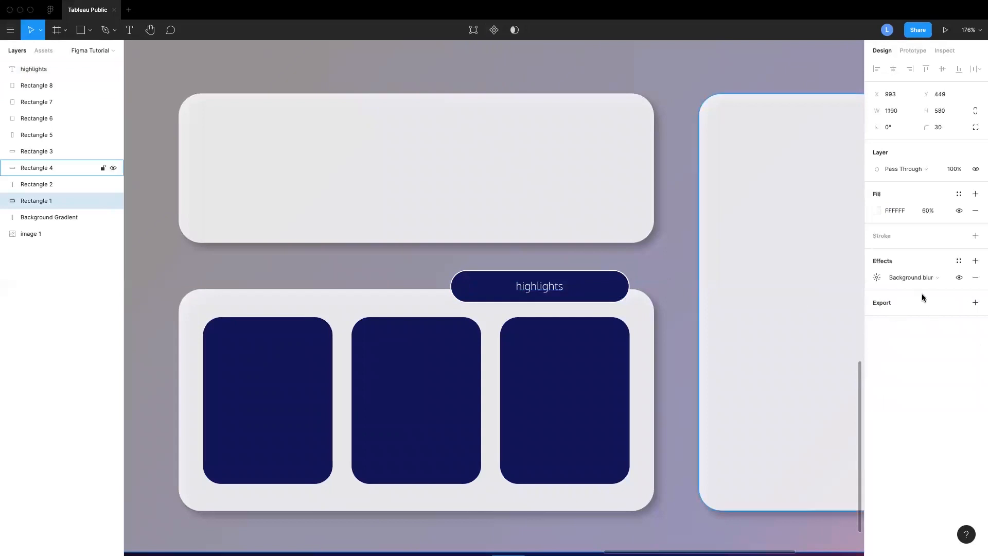
left_click(530, 292)
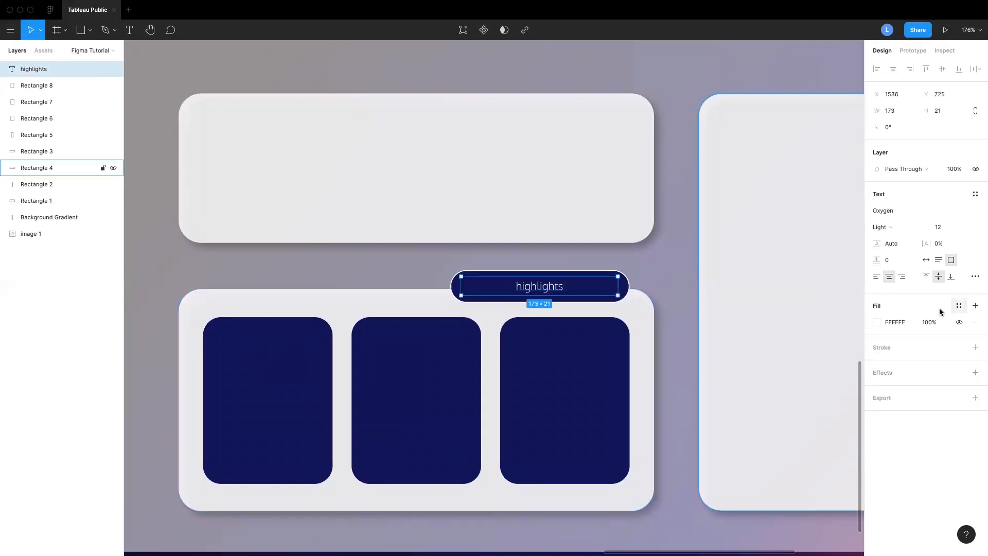
Align the highlights label's text to the horizontal centre and the vertical middle
left_click(875, 277)
left_click(902, 277)
left_click(888, 277)
left_click(925, 277)
left_click(950, 278)
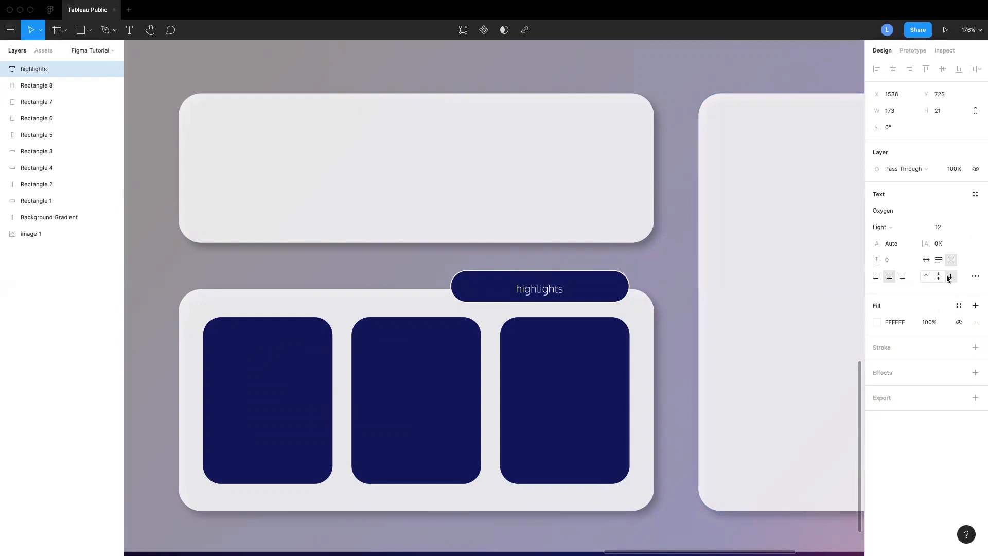
left_click(938, 279)
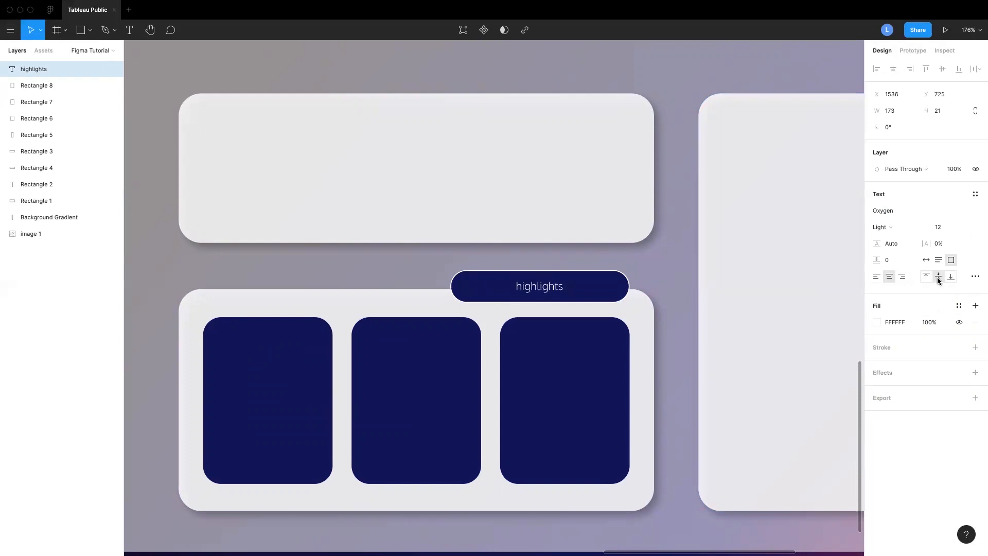
Open and browse the label's type details options, then close them
left_click(975, 277)
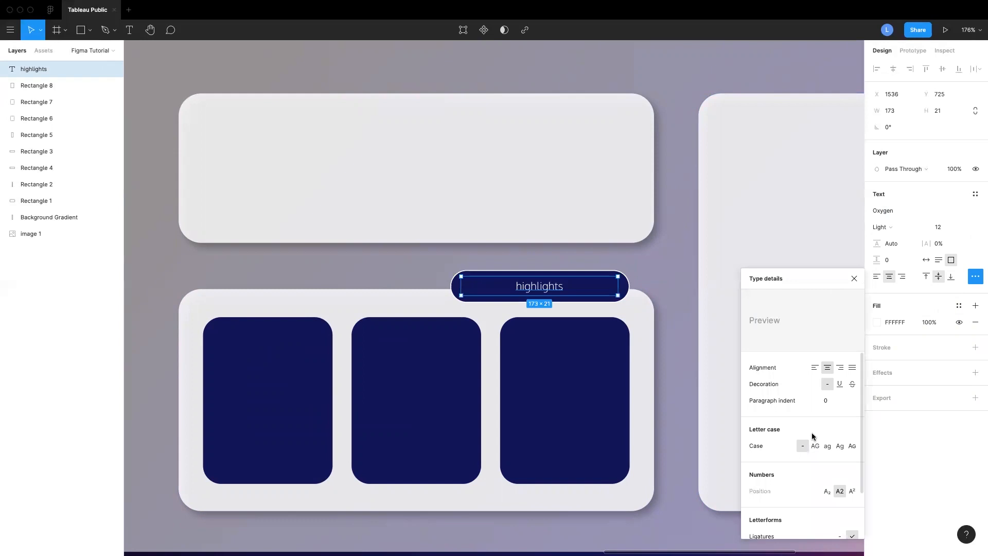
scroll(818, 407, "down", 2)
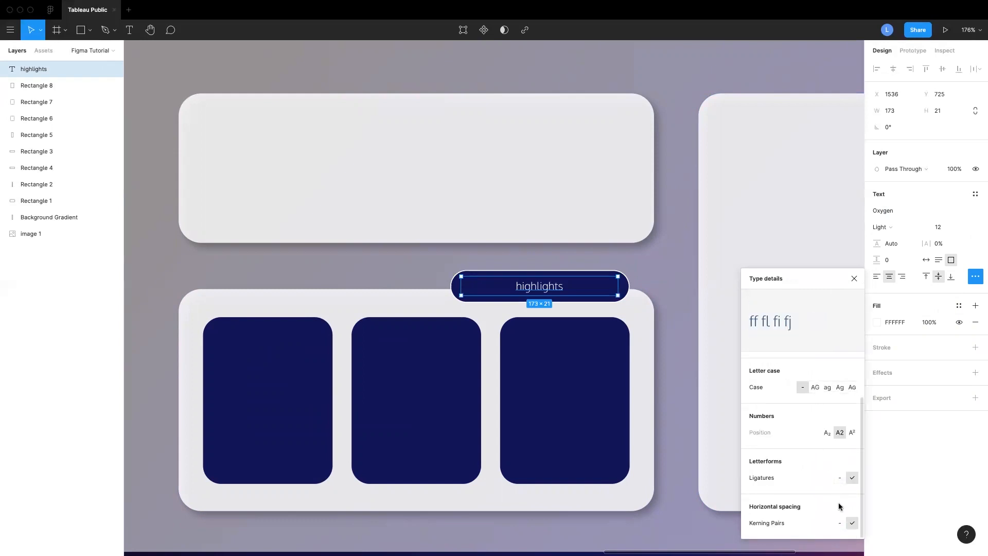
scroll(833, 513, "up", 2)
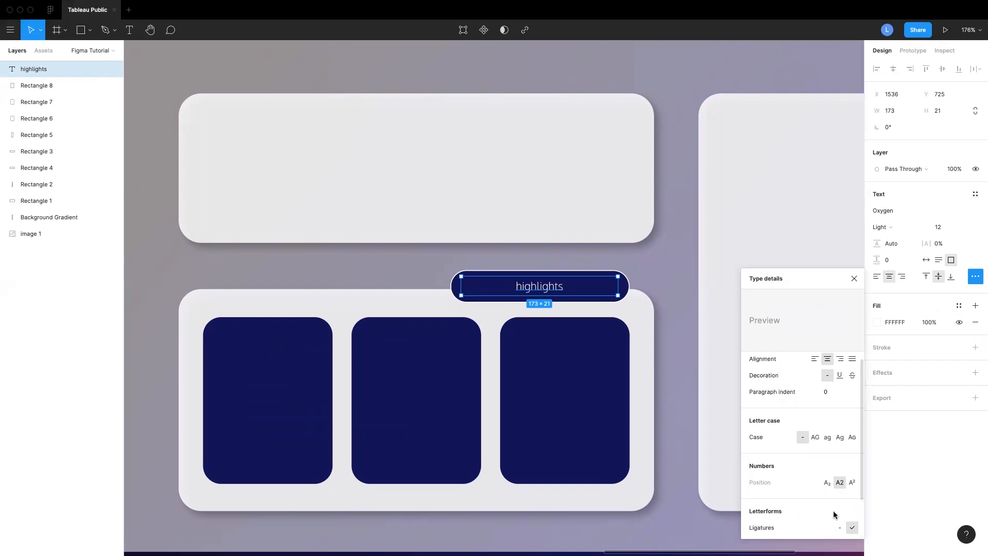
left_click(853, 278)
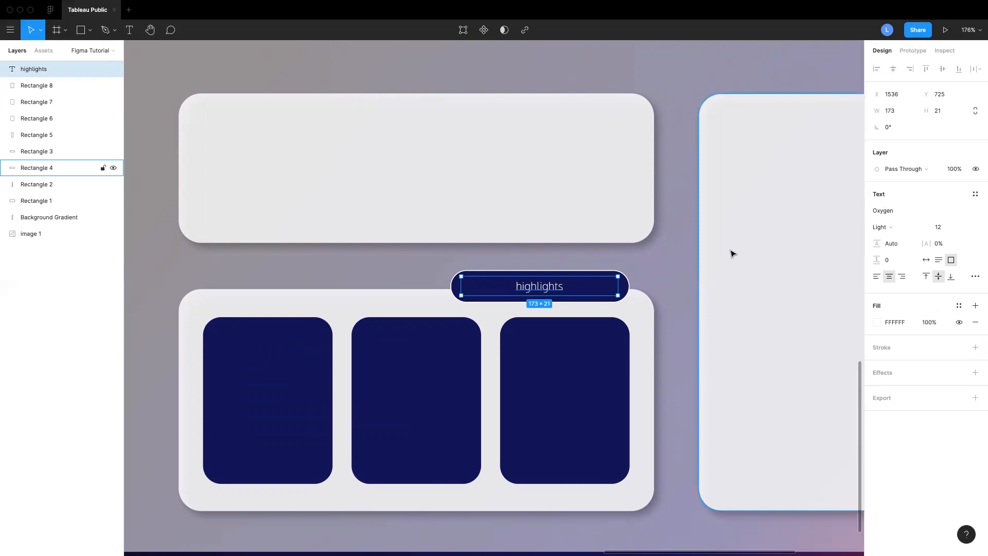
Set the highlights pill's width to 90 and shift it toward the card's right end
left_click(624, 289)
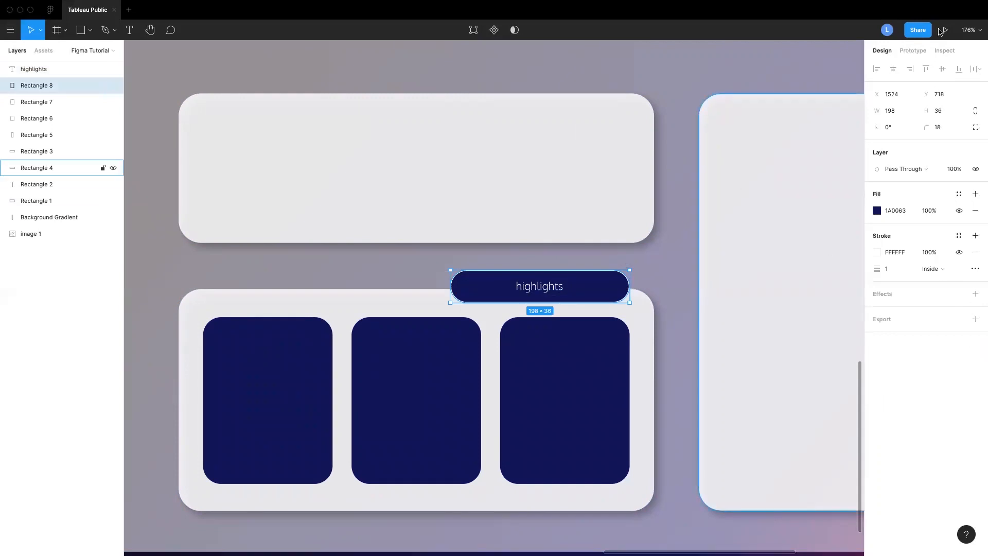
left_click(891, 110)
type("90")
key("Return")
left_click_drag(503, 285, 600, 285)
Copy the highlights pill and label onto the upper card's corner and set the copied pill's width to 160
left_click(535, 286)
left_click_drag(461, 287, 609, 90)
left_click(602, 274, "shift")
scroll(608, 90, "up", 3)
left_click(628, 178)
left_click(888, 110)
type("160")
key("Return")
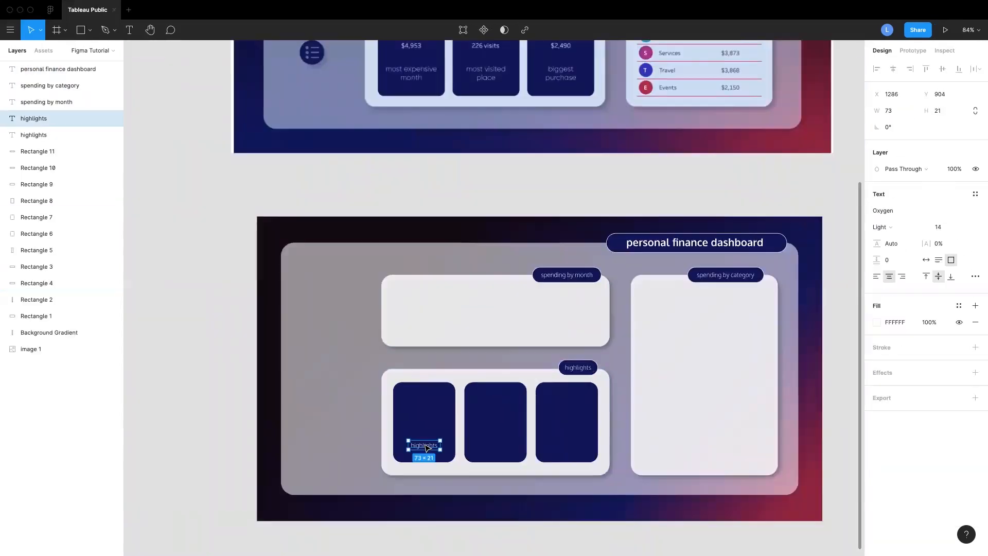
Add the caption "most expensive by month" inside the first navy tile and widen its text box
double_click(426, 445)
type("most expensive by month")
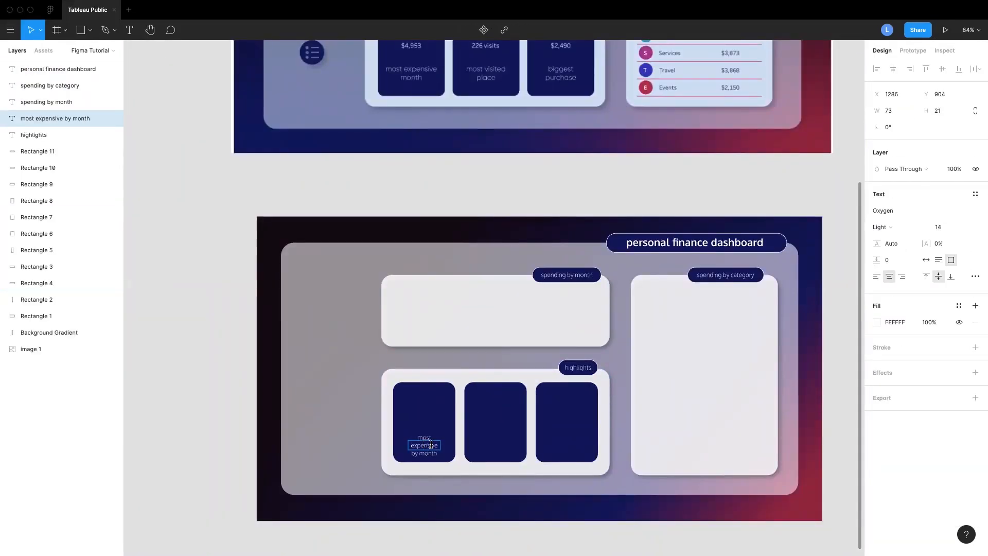
scroll(431, 445, "up", 5)
left_click_drag(459, 437, 478, 437)
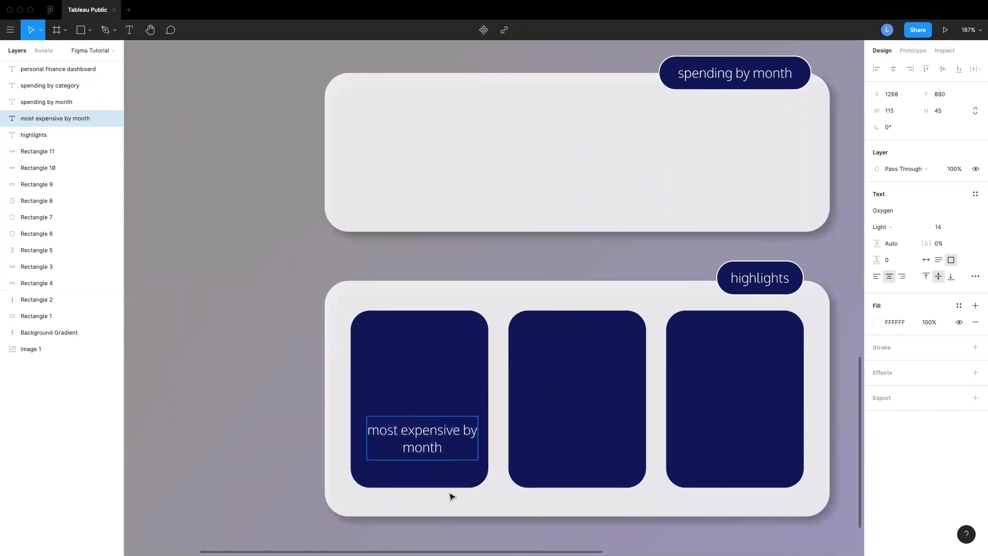
Set the caption's size to 16 and delete "by" so it reads "most expensive month"
left_click(947, 227)
left_click(937, 247)
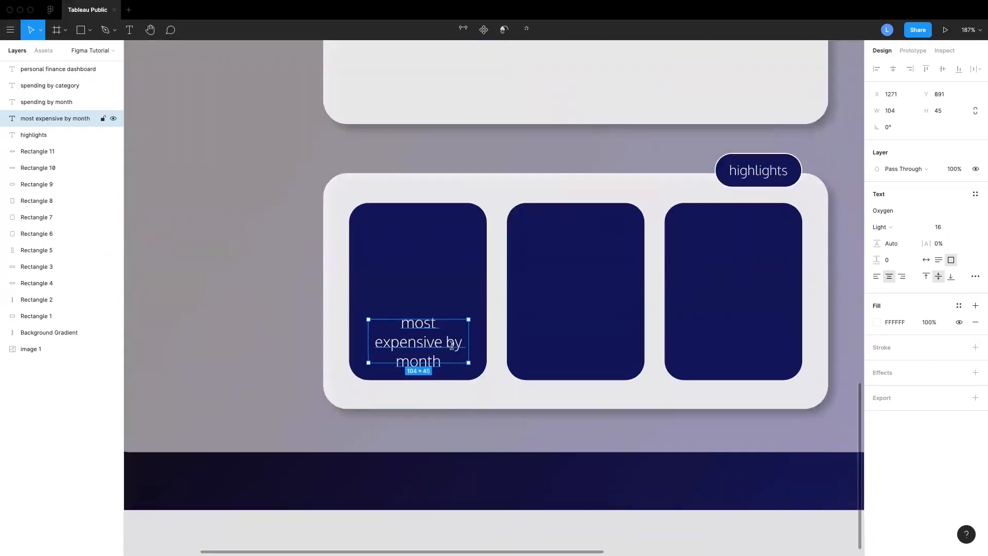
key("BackSpace")
key("BackSpace")
key("BackSpace")
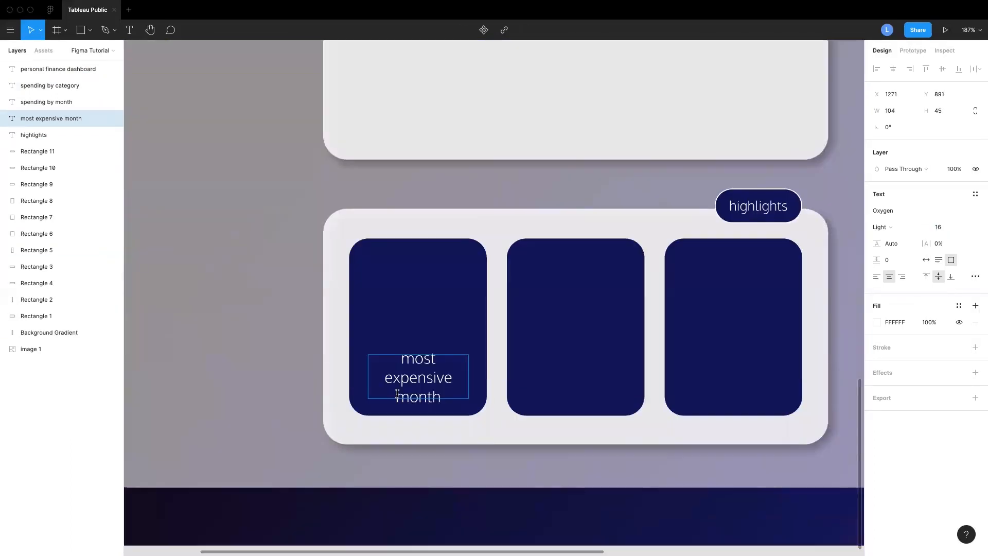
Copy the caption into the second and third tiles, retexting them "most visited place" and "biggest purchase"
left_click(256, 363)
left_click_drag(367, 375, 352, 375)
left_click_drag(437, 370, 444, 370)
left_click_drag(441, 370, 594, 369)
left_click_drag(593, 369, 753, 369)
left_click_drag(561, 375, 633, 379)
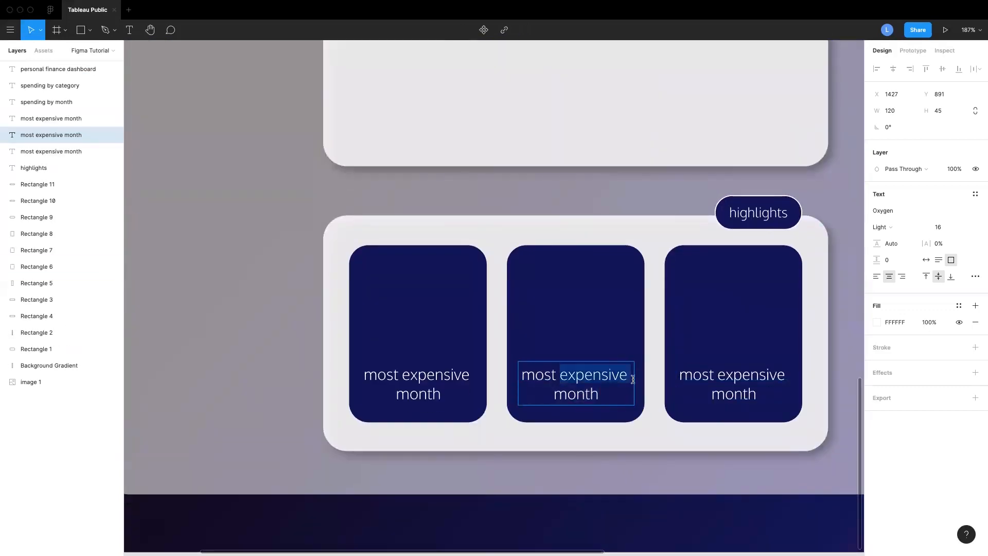
type("visited place")
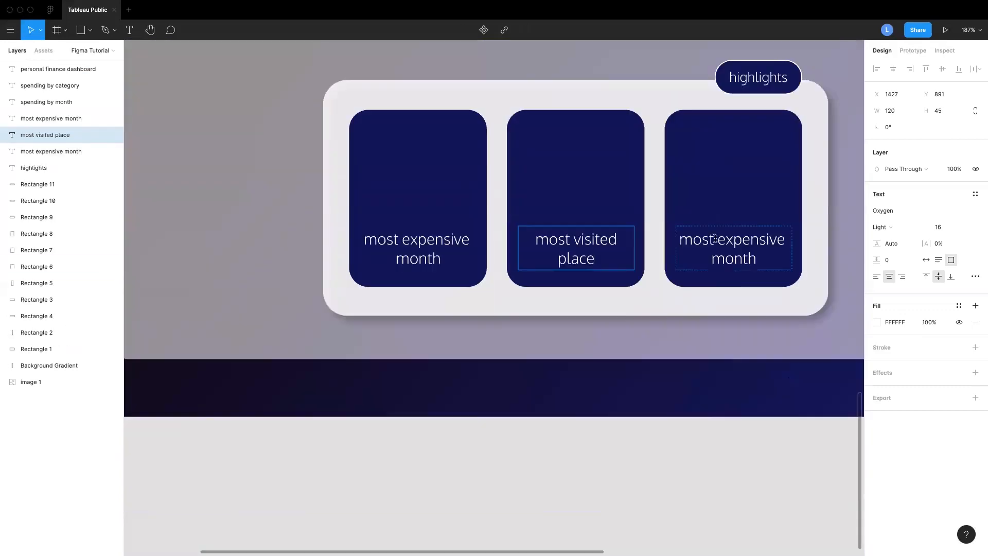
type("biggest purchase")
left_click(680, 494)
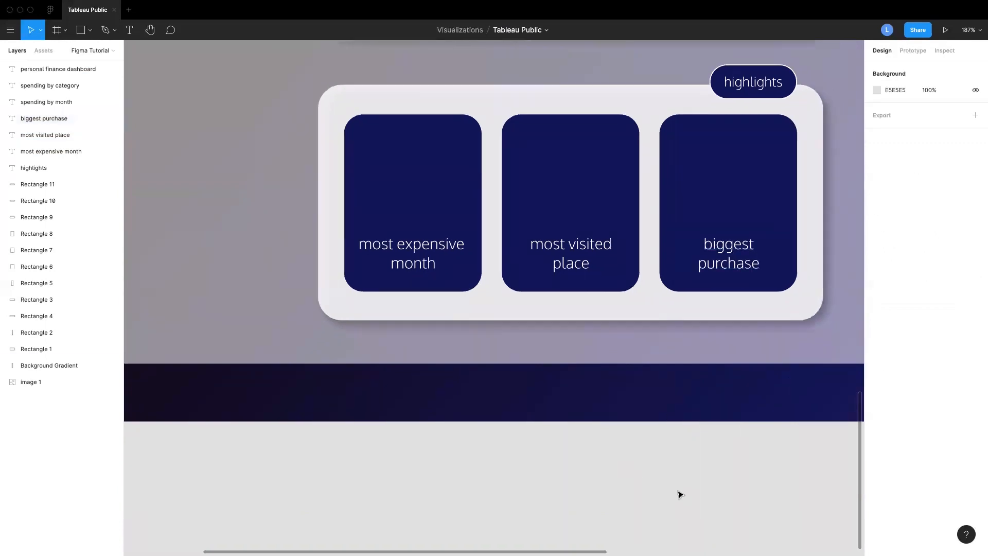
Compare the mockup's cards and captions with the reference dashboard
scroll(680, 495, "down", 8, "ctrl")
scroll(777, 472, "up", 3)
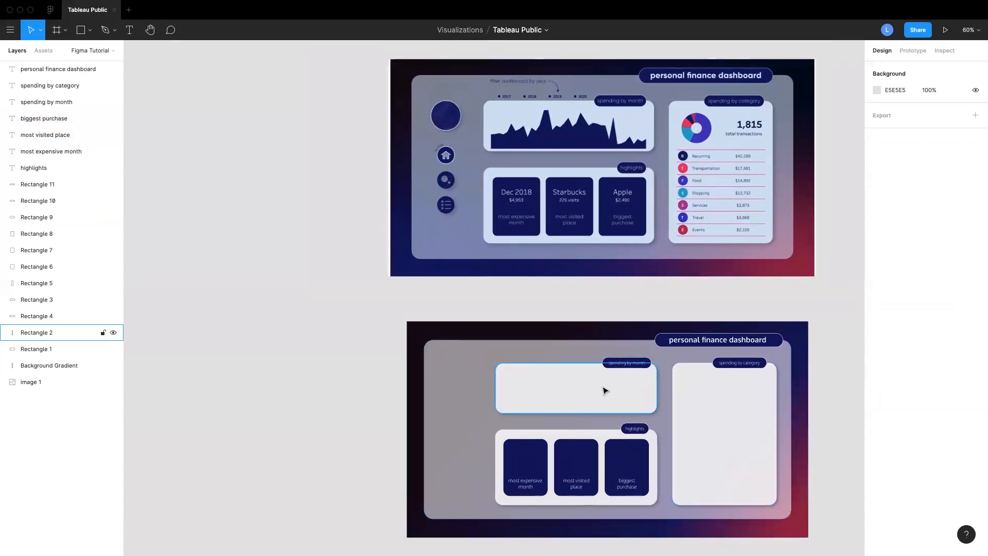
scroll(604, 391, "left", 3)
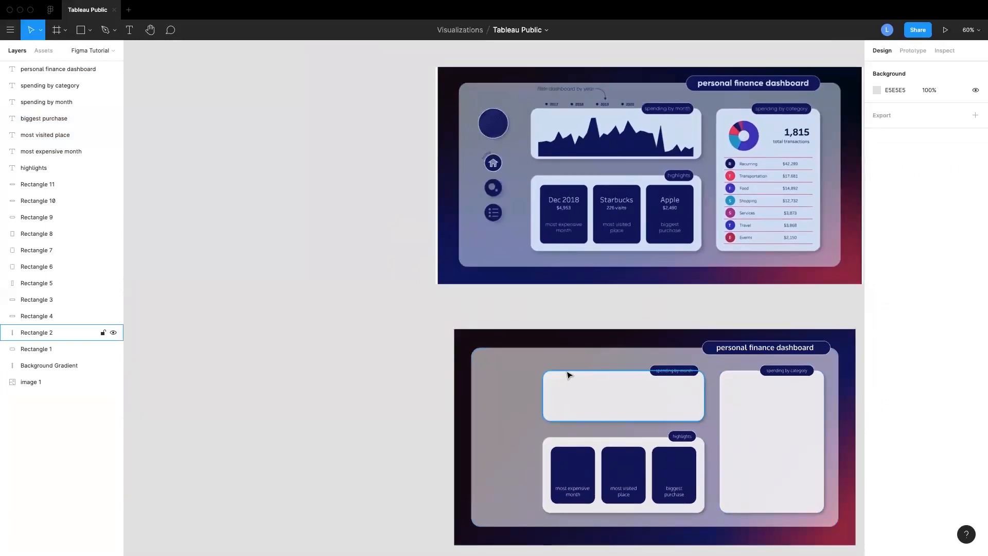
scroll(573, 373, "up", 5)
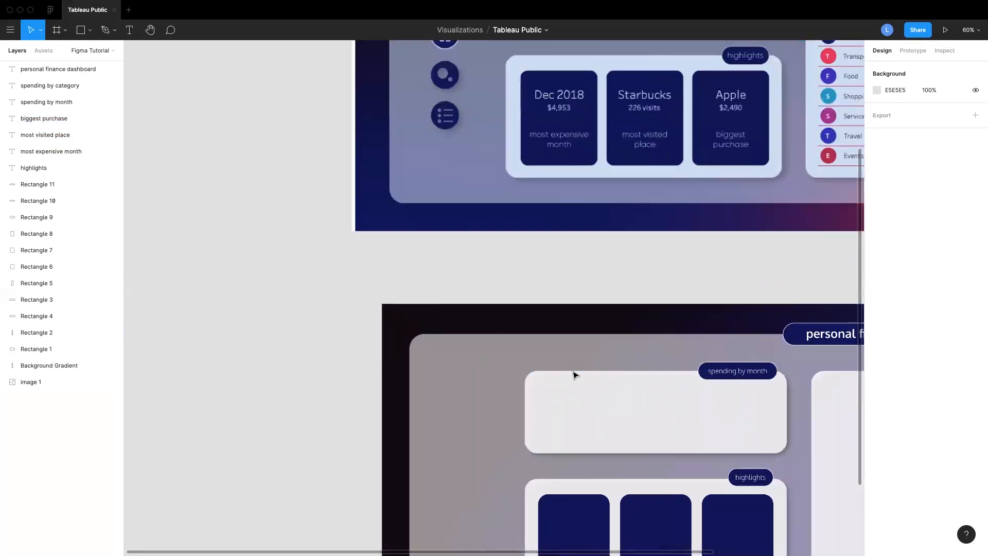
scroll(674, 519, "down", 3)
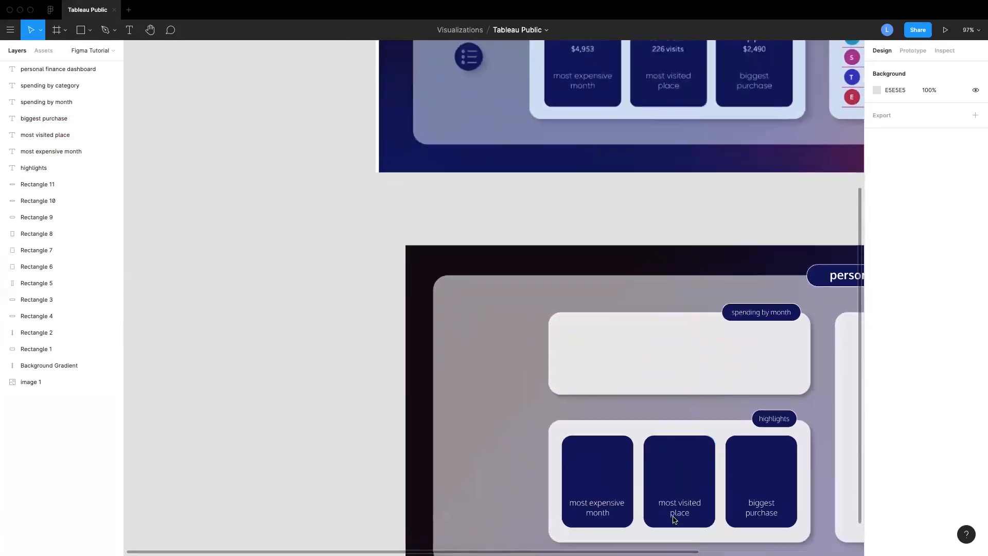
Copy a tile caption above the spending-by-month card and give it a navy 1A0063 fill
left_click(593, 497)
left_click_drag(594, 497, 582, 285, "alt")
left_click(876, 322)
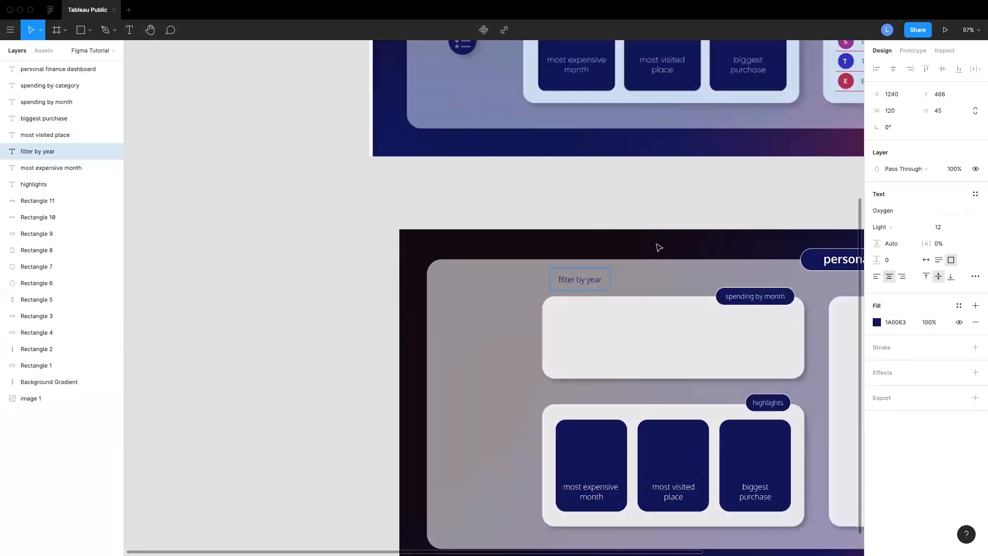
scroll(659, 247, "down", 1)
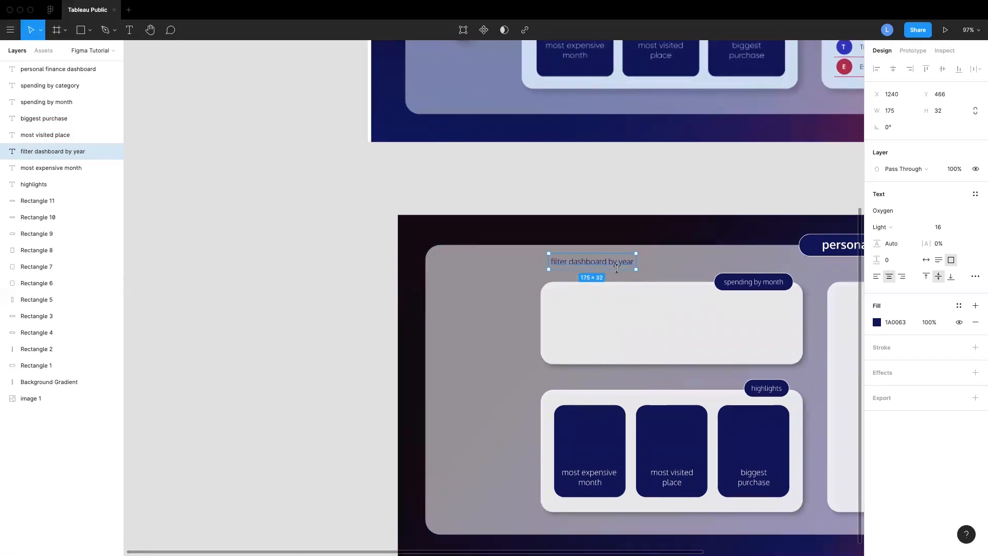
Set the "filter dashboard by year" caption to size 12, left-aligned, and place it above the card's left end
left_click(938, 227)
type("12")
key("Return")
left_click(876, 276)
left_click_drag(587, 262, 579, 261)
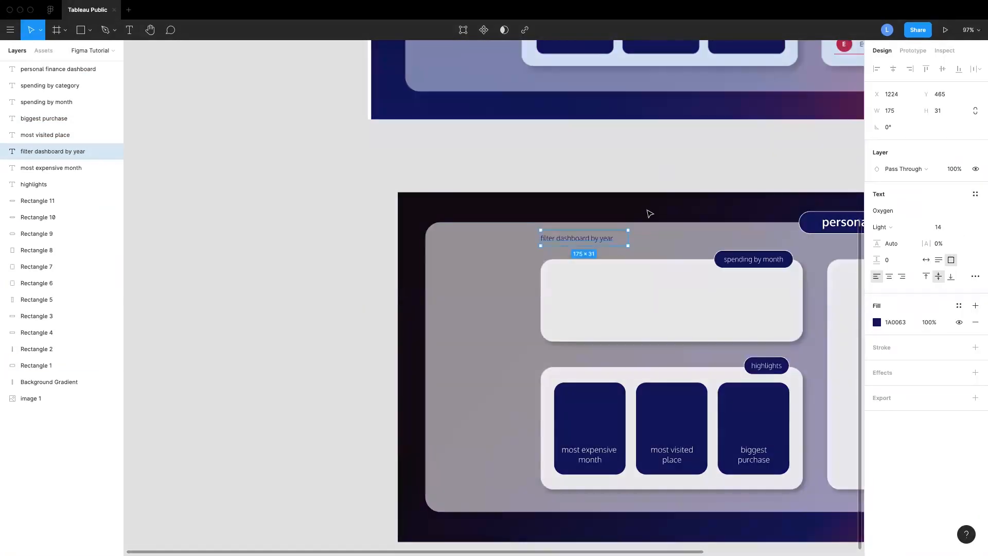
key("Escape")
left_click_drag(566, 239, 575, 241)
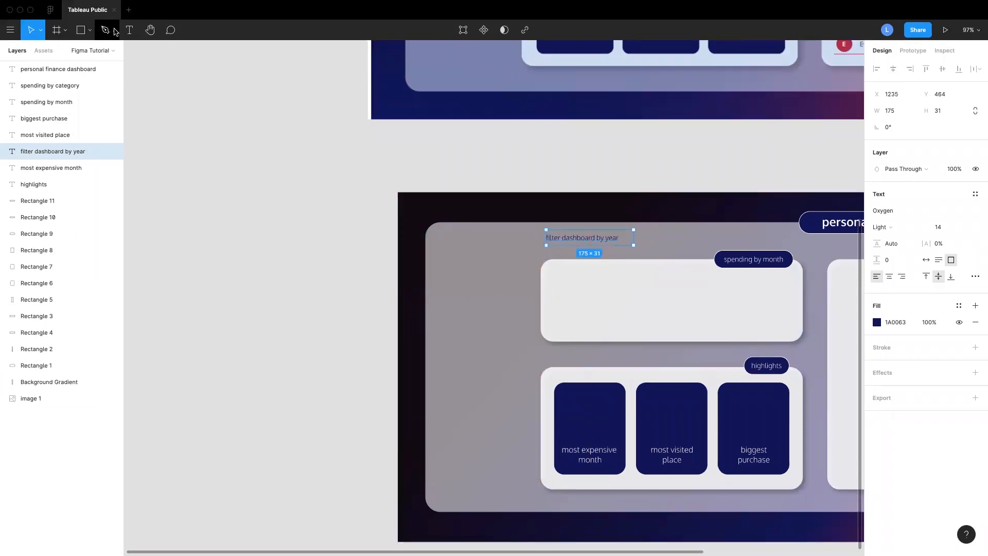
Place a default 100-wide arrow on the canvas beside the dashboard
left_click(115, 32)
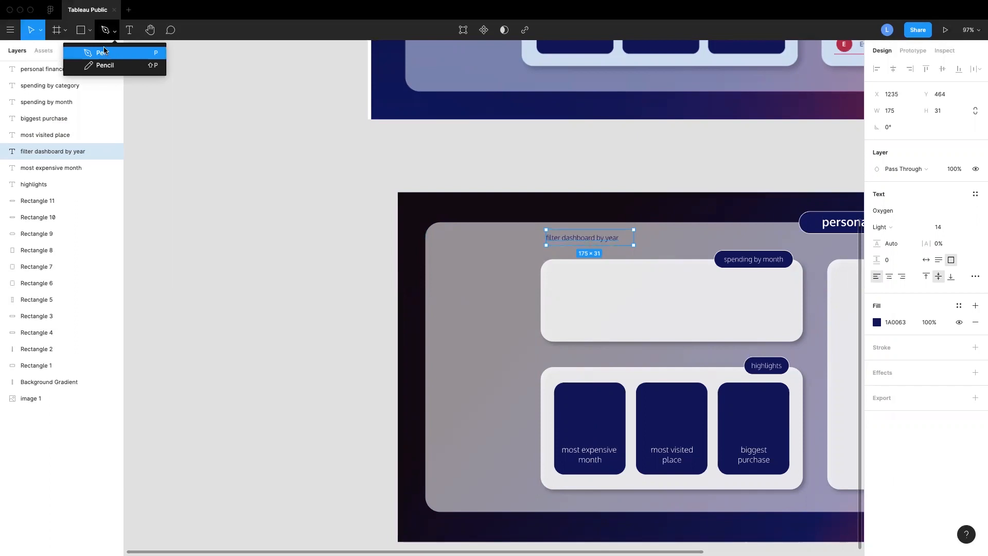
left_click(90, 31)
left_click(90, 30)
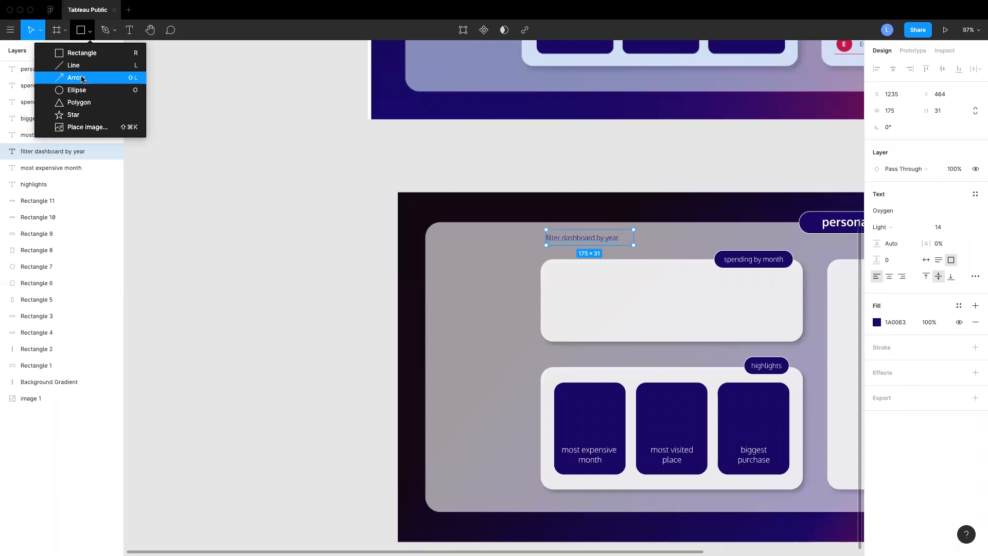
left_click(83, 79)
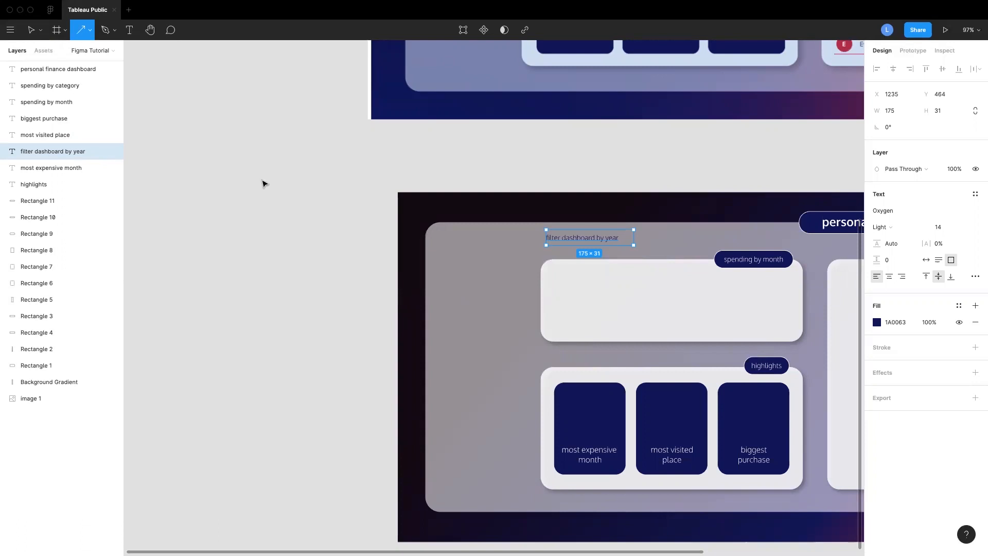
left_click(197, 182)
scroll(223, 192, "left", 2)
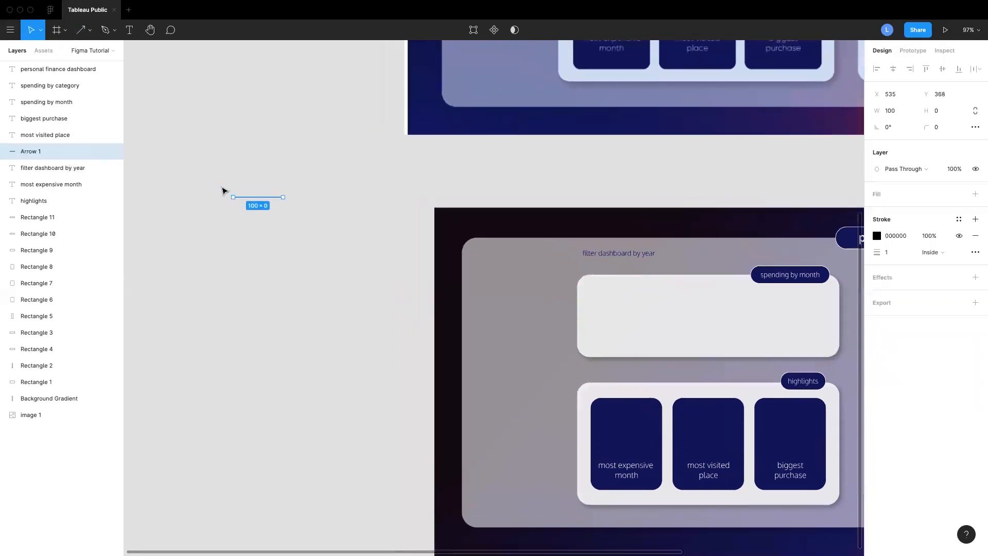
scroll(265, 211, "up", 5)
scroll(330, 213, "left", 3)
scroll(331, 213, "up", 1)
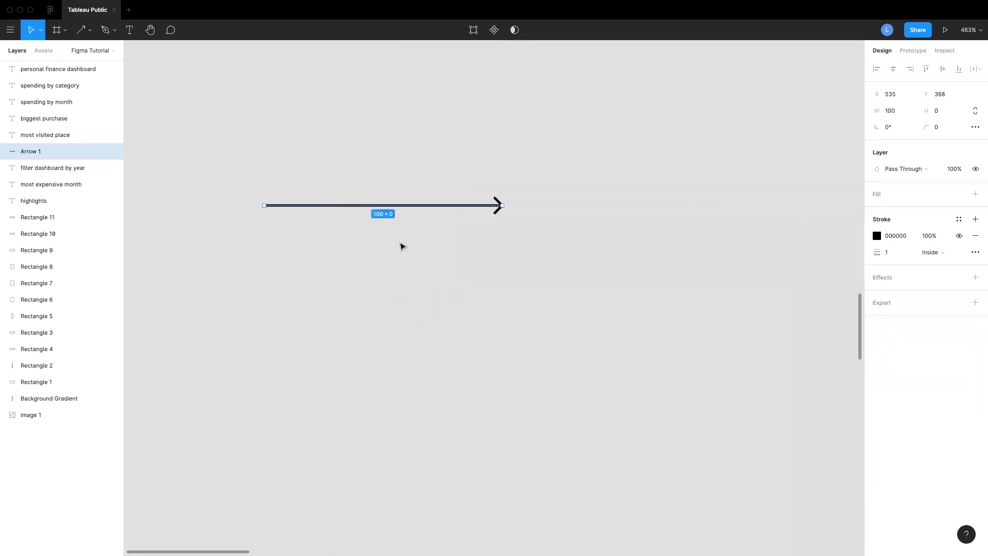
left_click(410, 254)
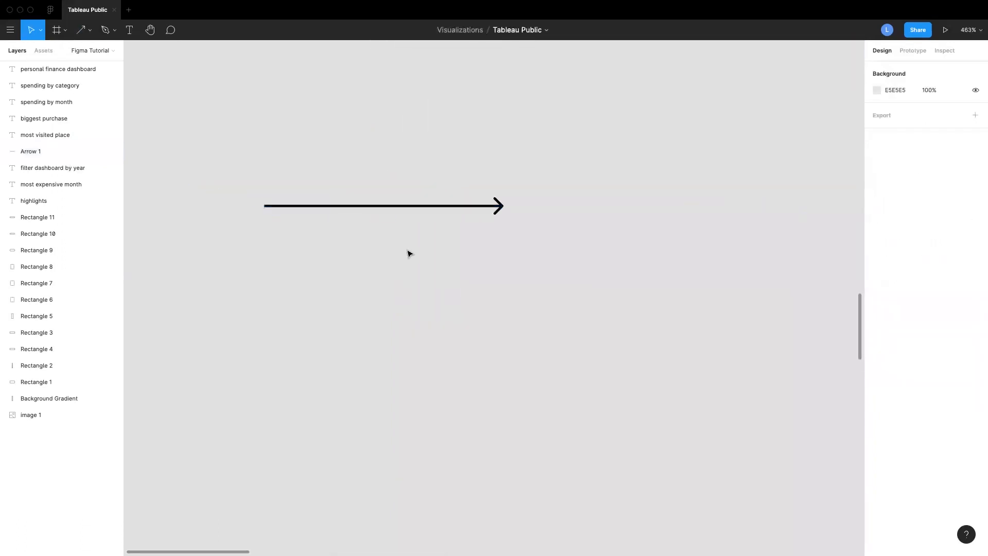
double_click(386, 207)
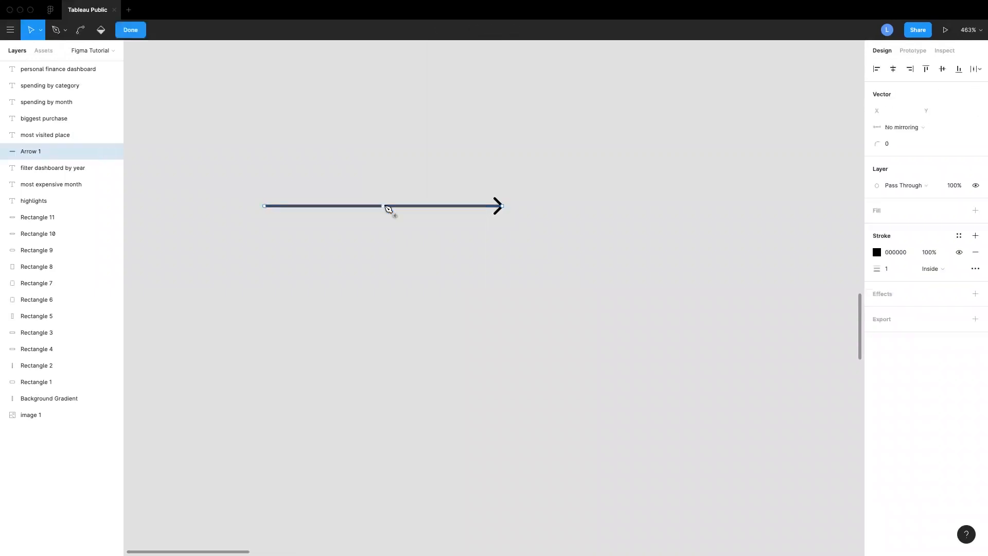
left_click_drag(382, 206, 391, 153)
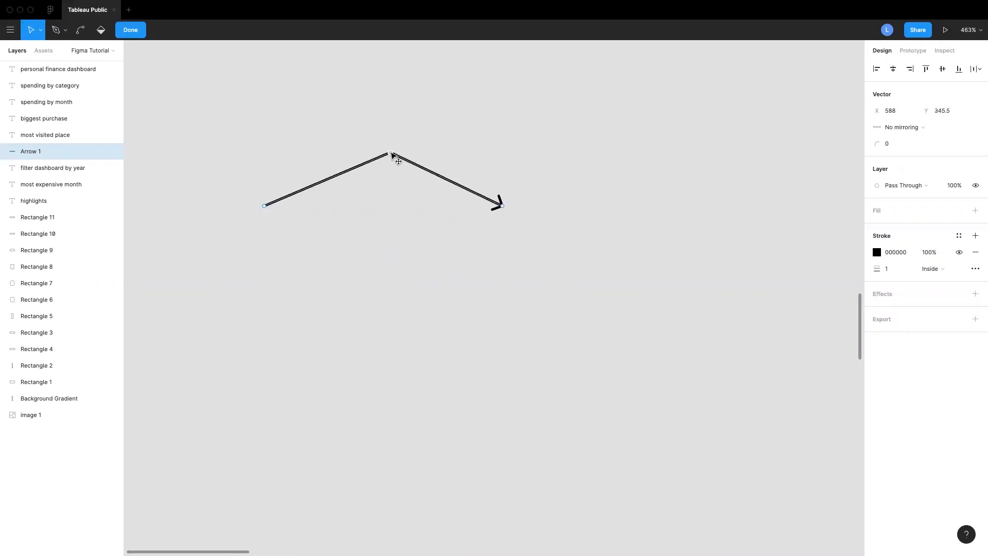
key("super+z")
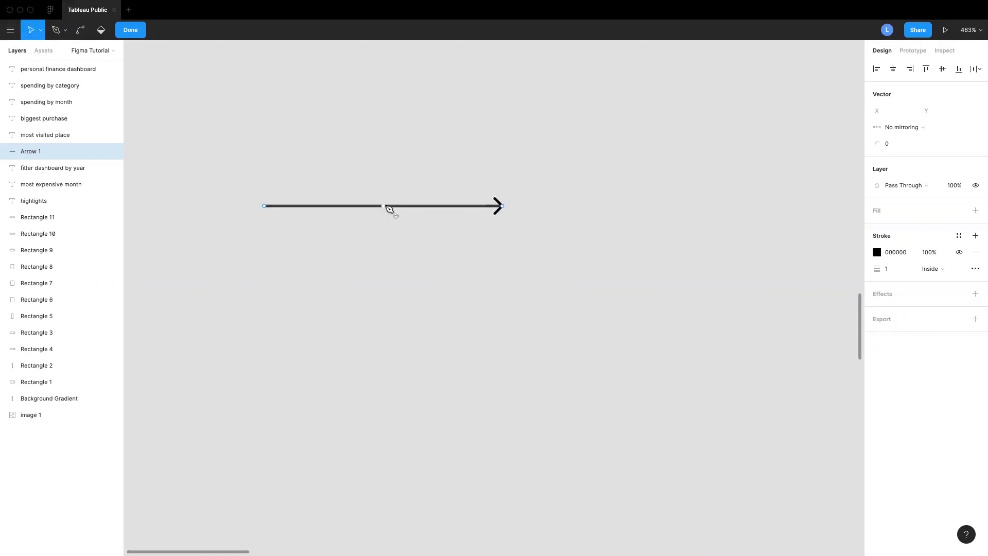
key("Escape")
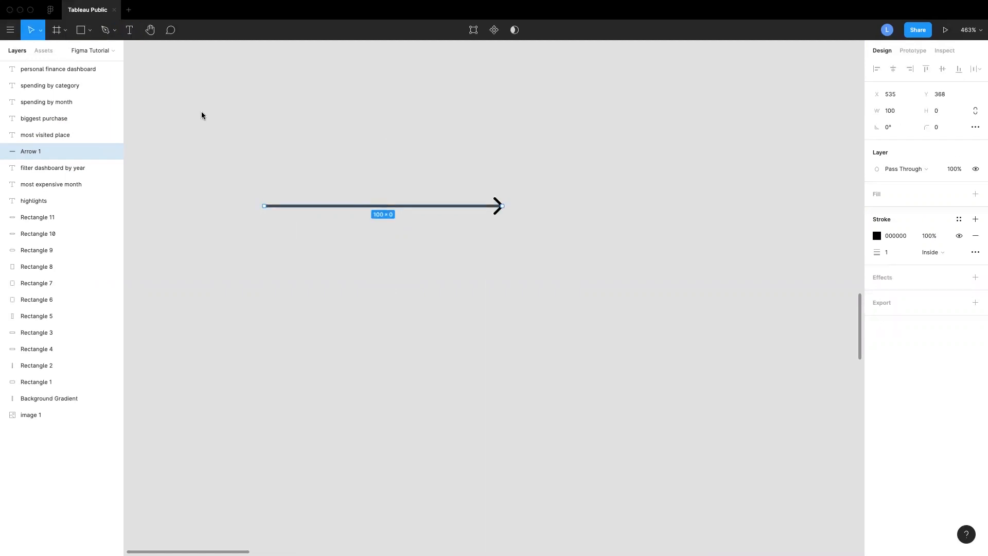
Bend the arrow into an upward arc about 27 high with the Bend tool
double_click(388, 206)
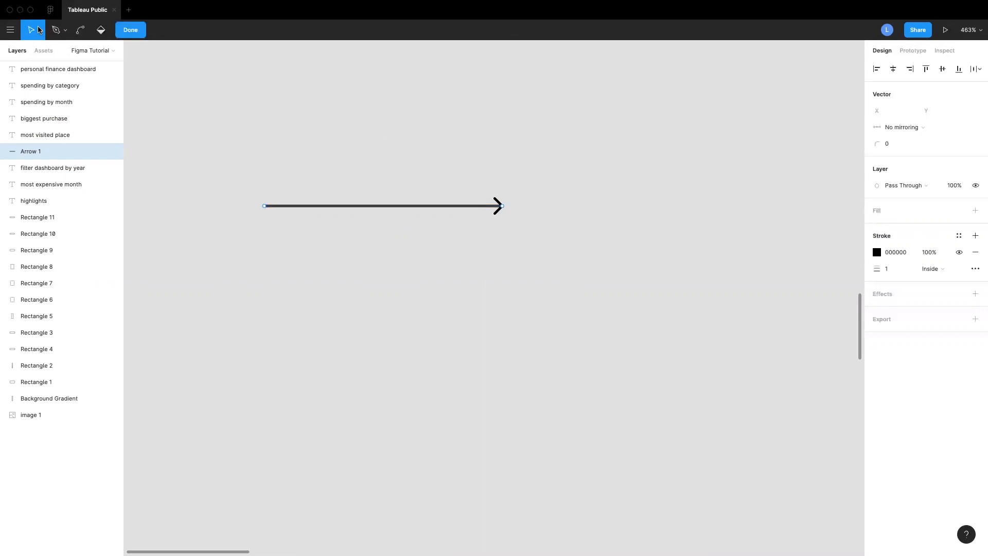
left_click(80, 30)
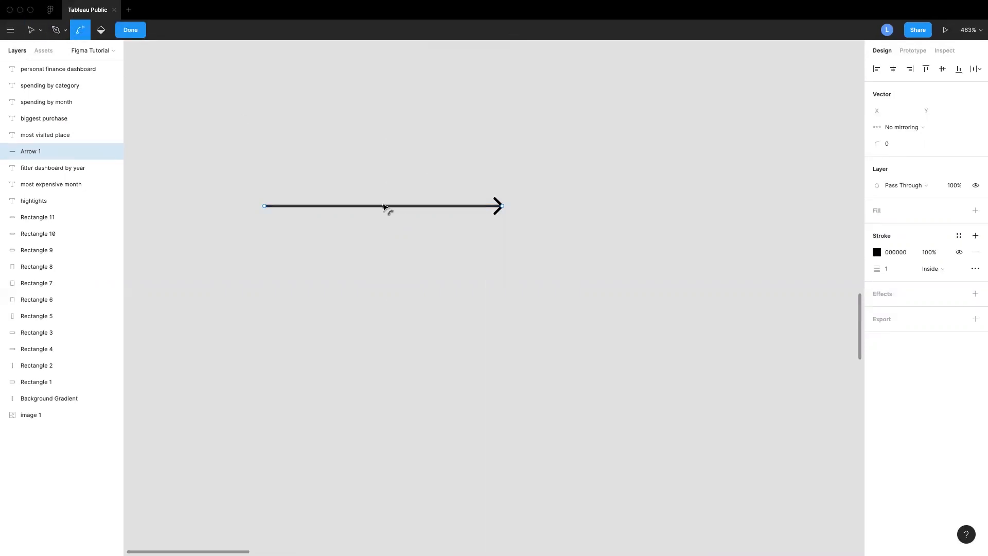
left_click_drag(382, 205, 381, 144)
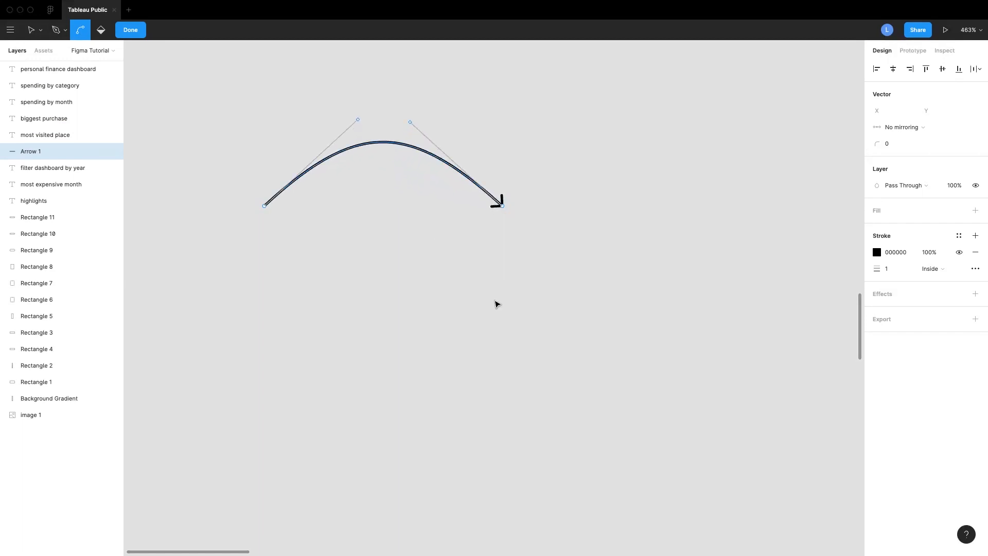
left_click(132, 31)
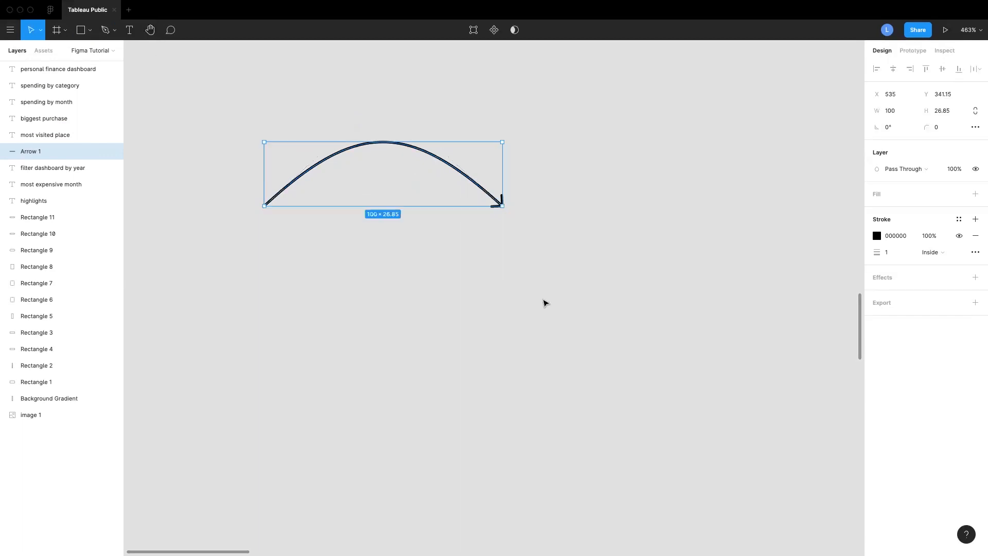
Move the arrow next to the end of the "filter dashboard by year" caption
scroll(597, 352, "down", 10)
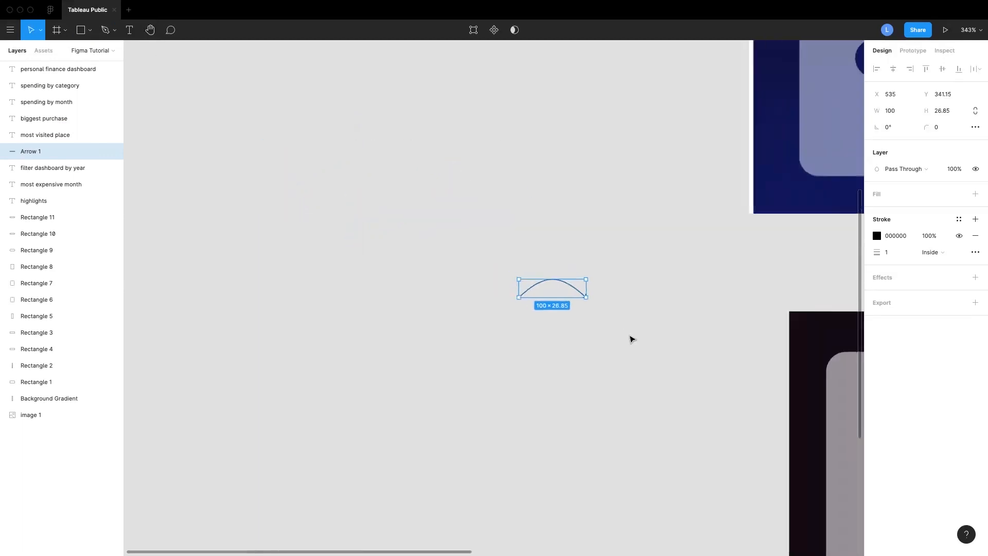
scroll(631, 338, "right", 5)
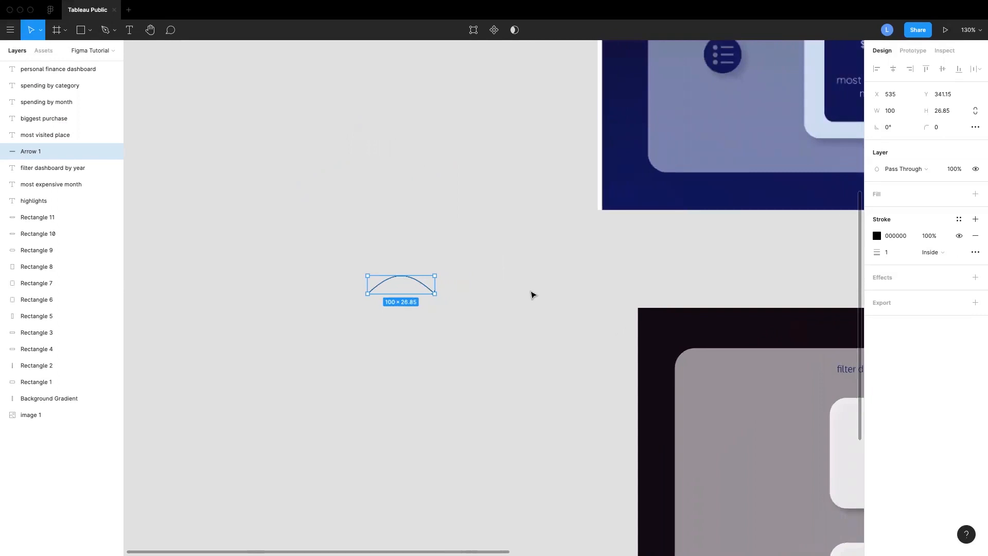
left_click_drag(420, 285, 815, 284)
scroll(827, 318, "right", 10)
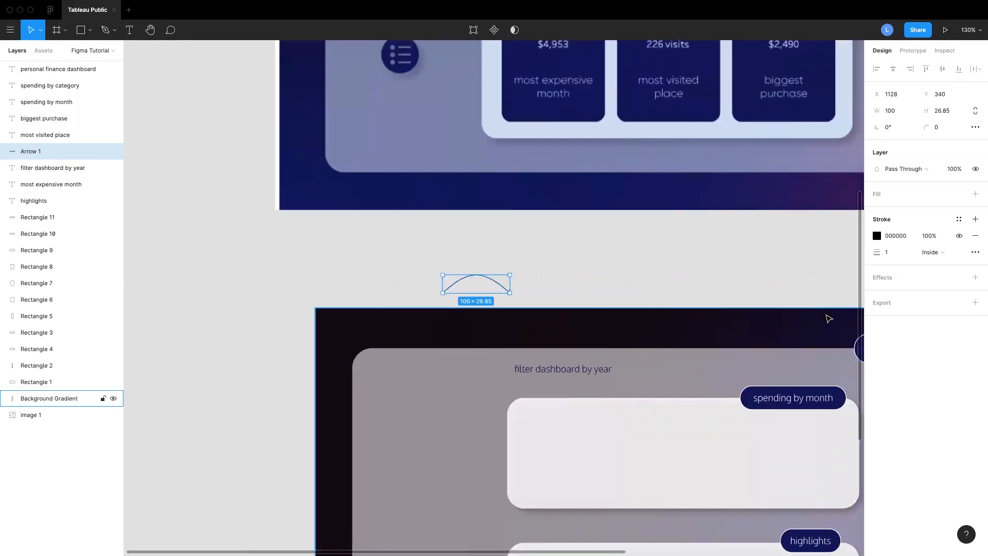
scroll(832, 320, "down", 5)
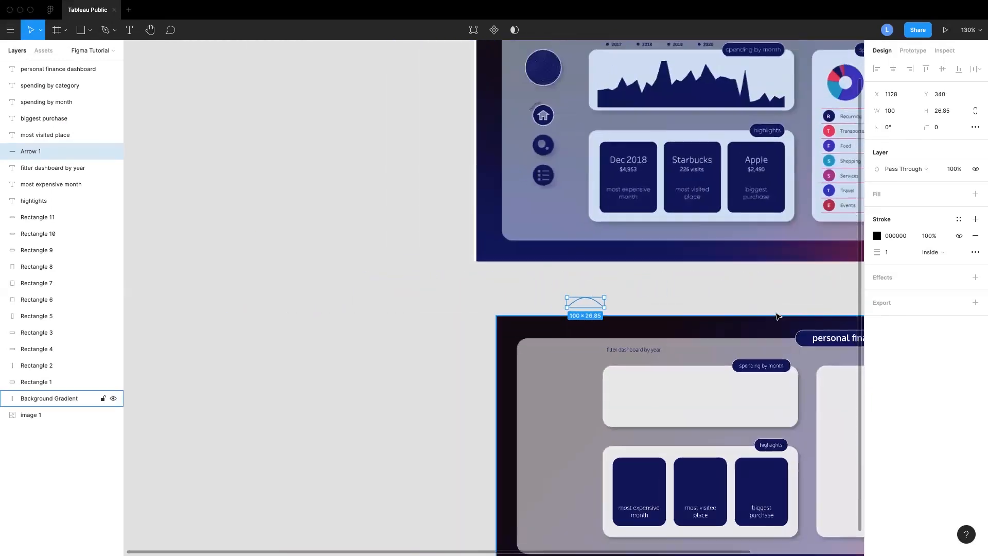
scroll(772, 315, "up", 2)
scroll(760, 313, "down", 5)
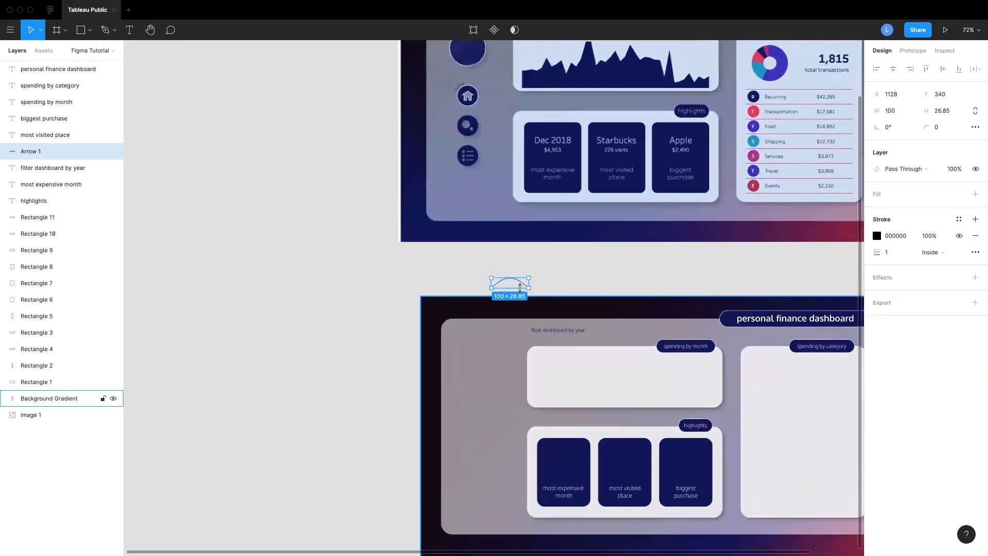
left_click_drag(506, 282, 616, 354)
scroll(607, 335, "up", 5)
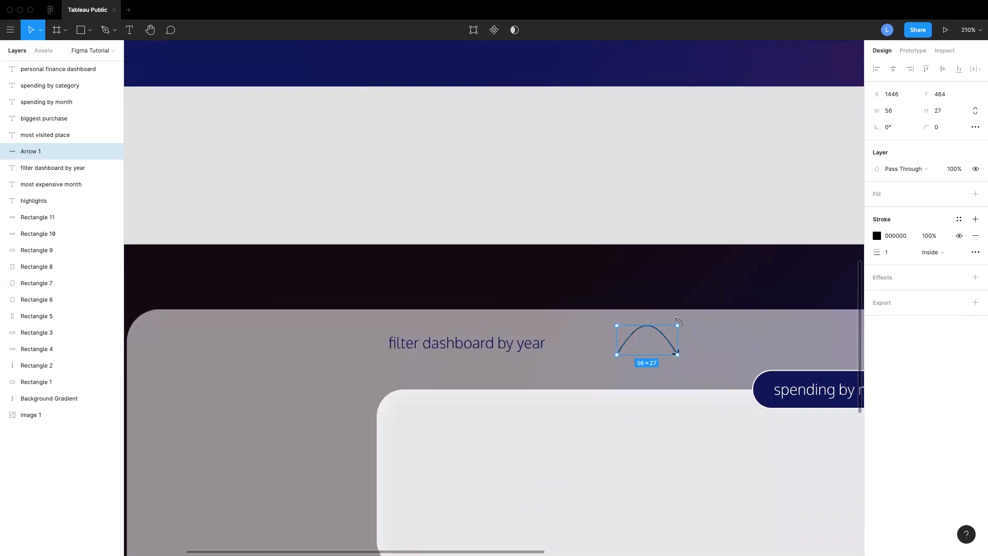
Rotate the arrow to about -43° and shrink it to about 45 × 19 so it curves down toward the card
left_click_drag(683, 328, 618, 359)
scroll(616, 357, "down", 5)
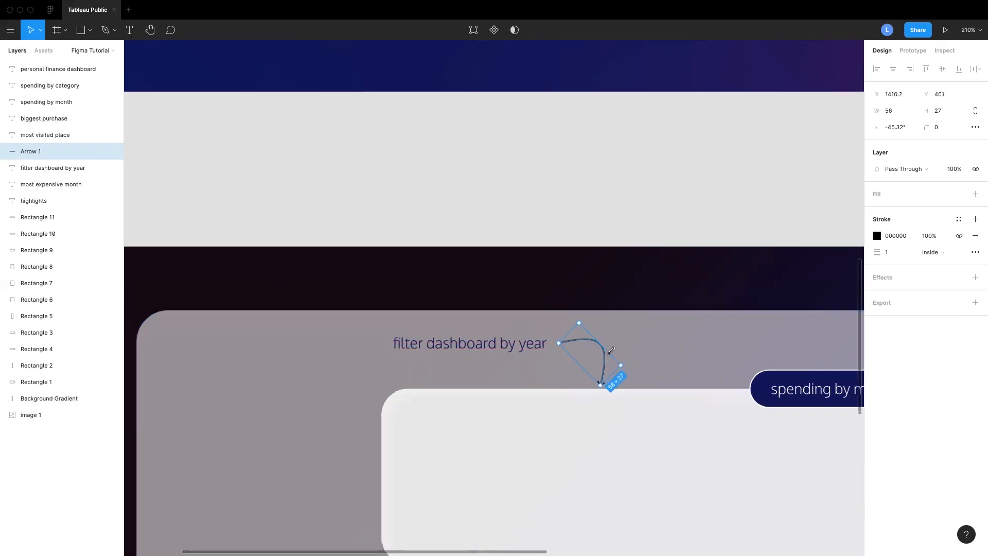
scroll(615, 353, "up", 8)
scroll(613, 396, "up", 1)
left_click_drag(613, 397, 595, 382)
left_click_drag(585, 340, 569, 344)
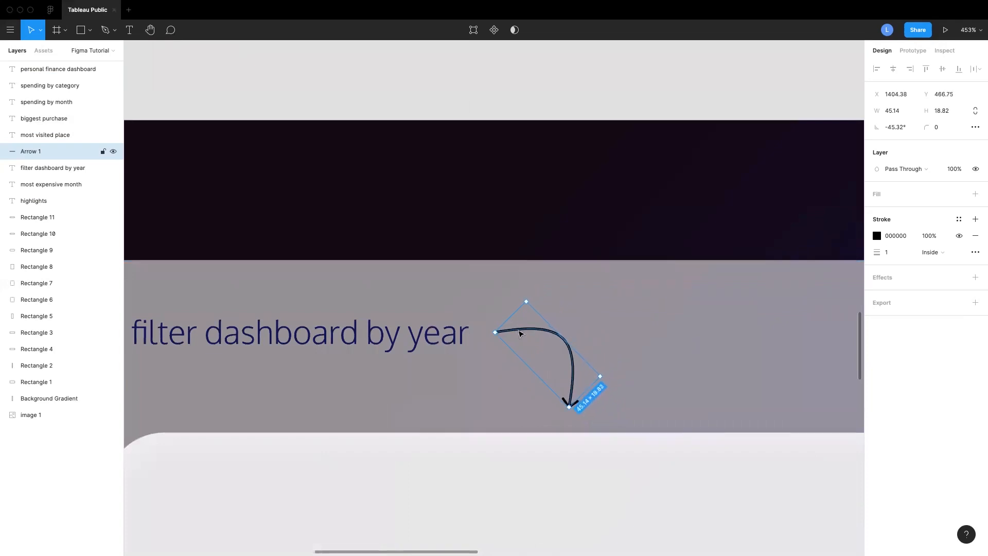
left_click_drag(523, 296, 520, 298)
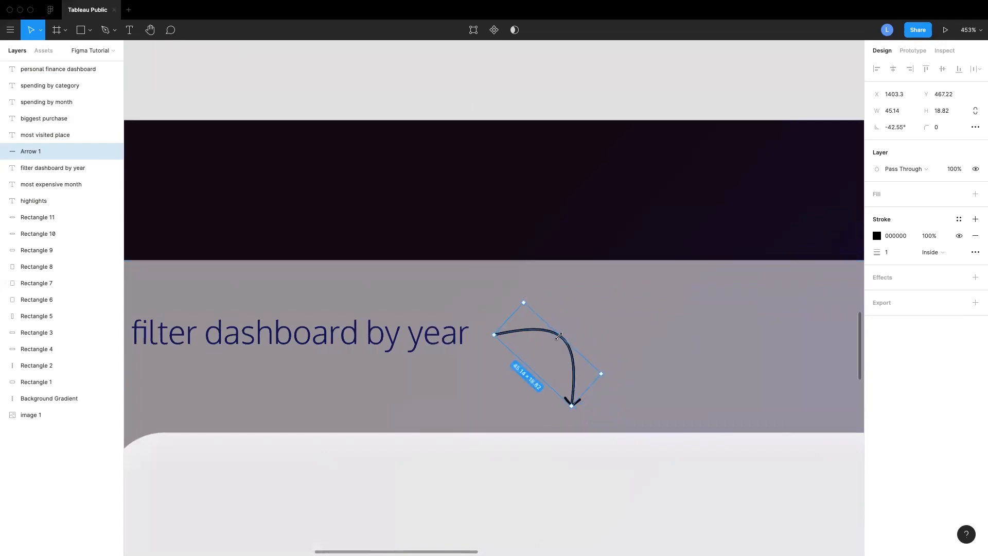
Set the arrow's stroke colour to navy 1A0063 and nudge it into place beside the caption
left_click(644, 354)
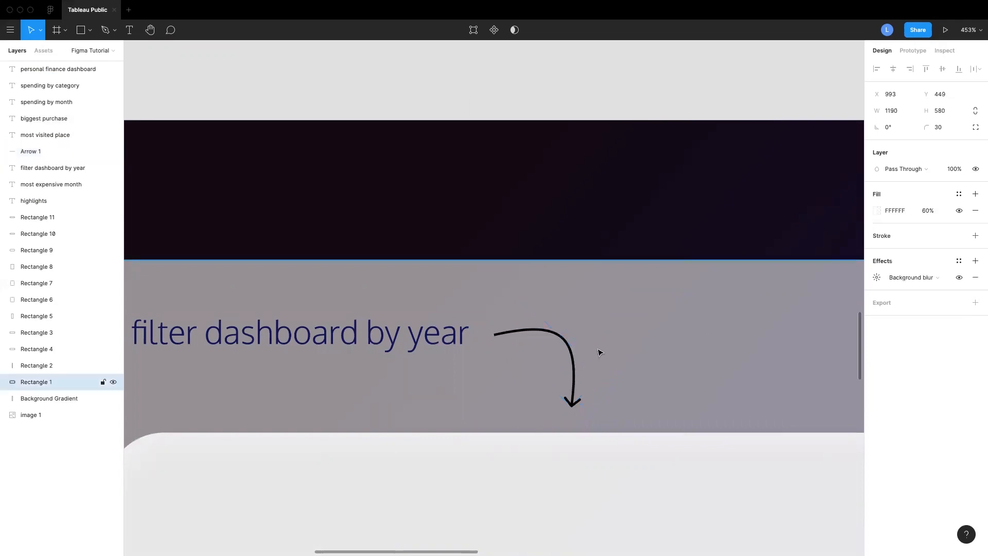
left_click(564, 340)
left_click(876, 236)
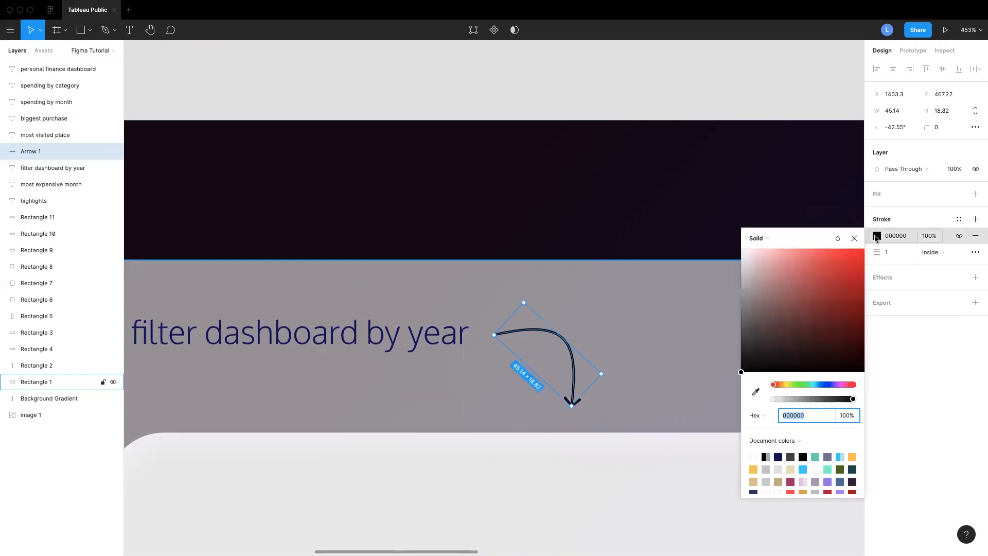
left_click(778, 457)
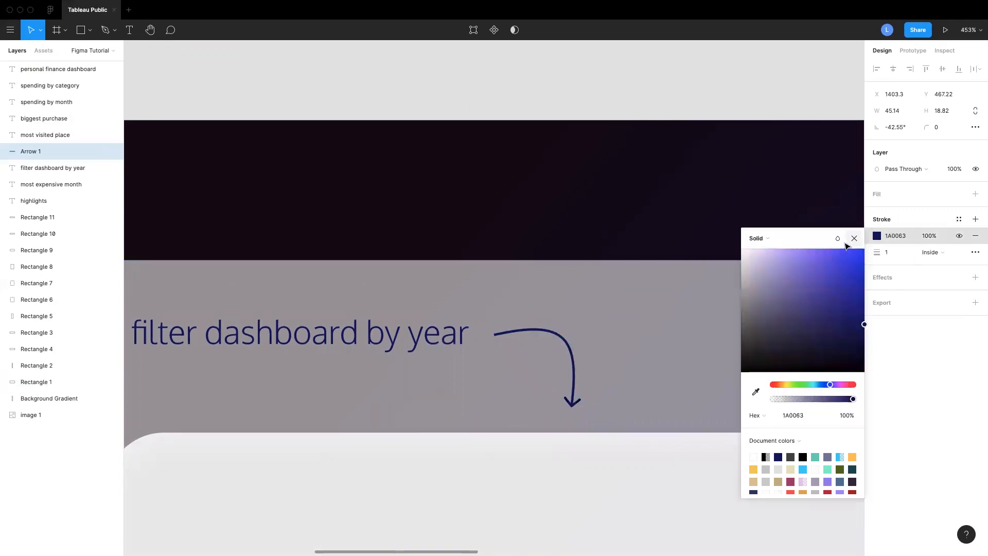
left_click(854, 238)
left_click_drag(568, 358, 565, 360)
left_click(714, 269)
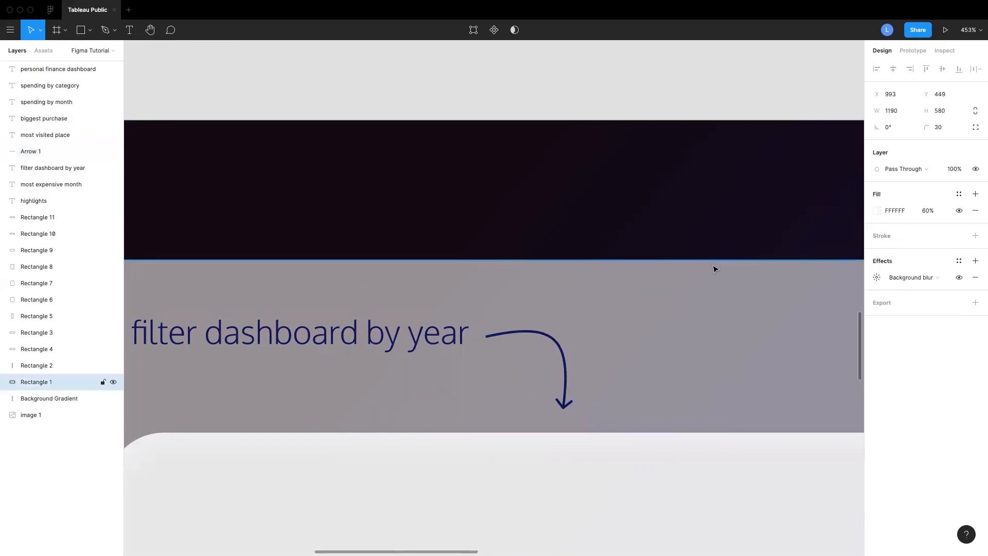
scroll(683, 265, "down", 5)
scroll(683, 266, "left", 5)
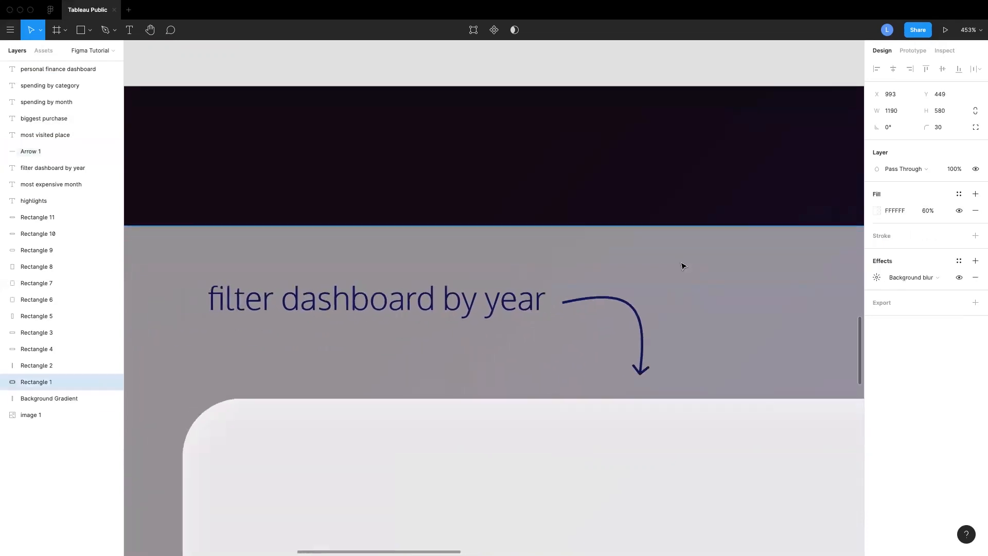
left_click(344, 305)
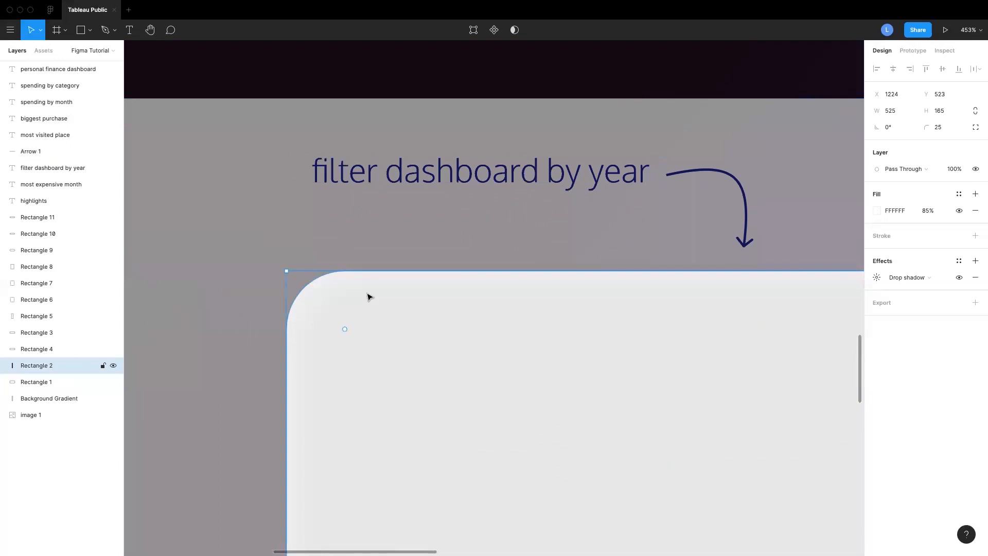
double_click(435, 310)
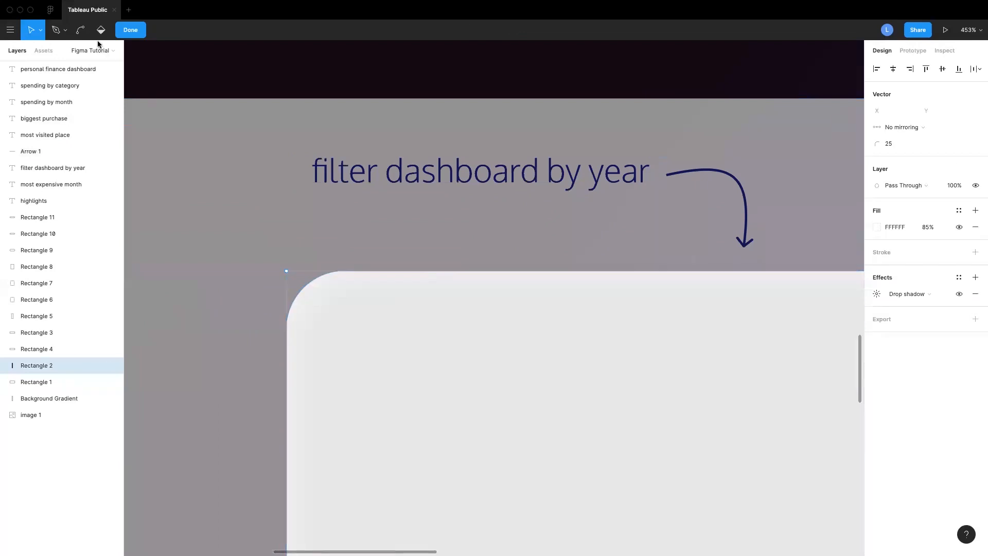
left_click(79, 30)
left_click_drag(433, 261, 372, 408)
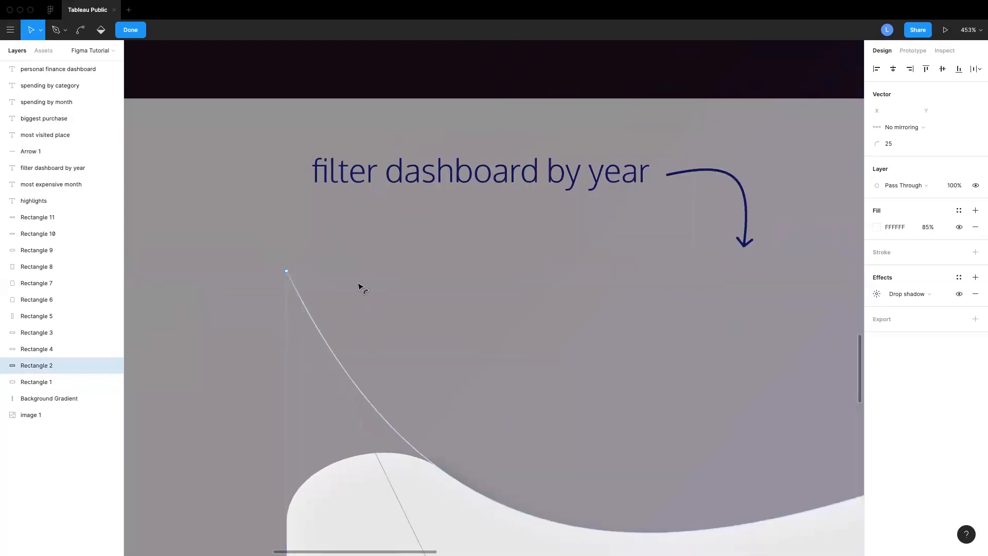
left_click_drag(362, 288, 360, 278)
key("super+z")
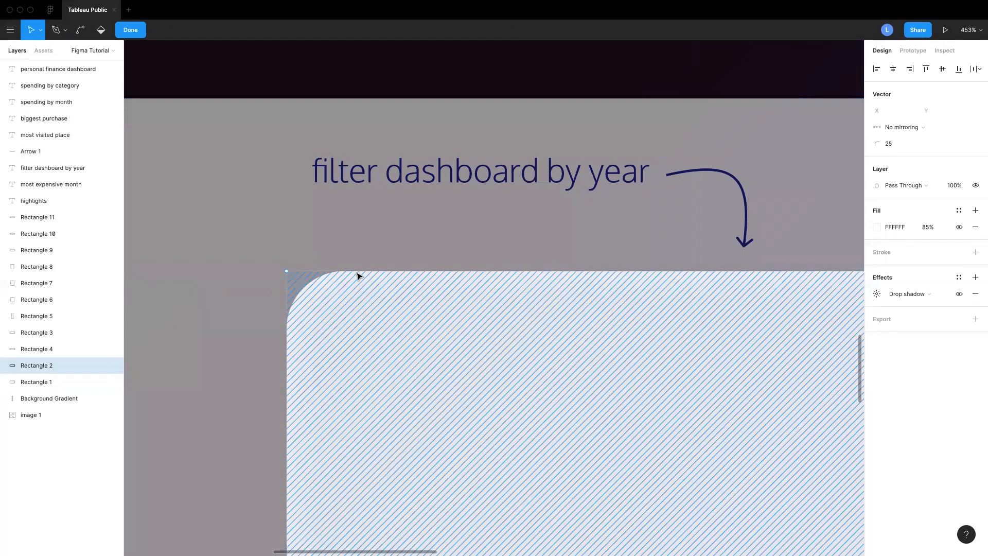
left_click(130, 31)
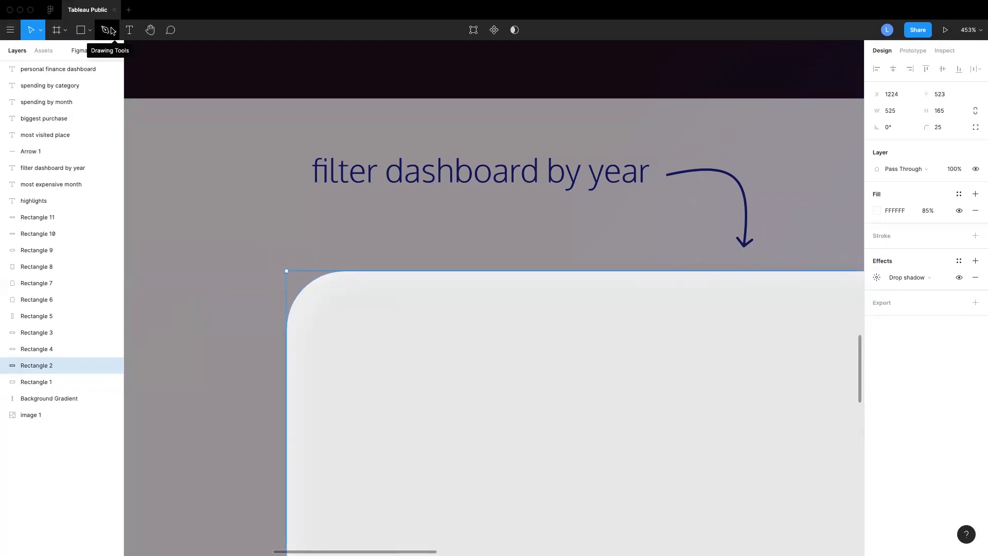
Try to draw a curved arrow path with the Pen tool beside the caption
left_click(112, 30)
left_click(98, 51)
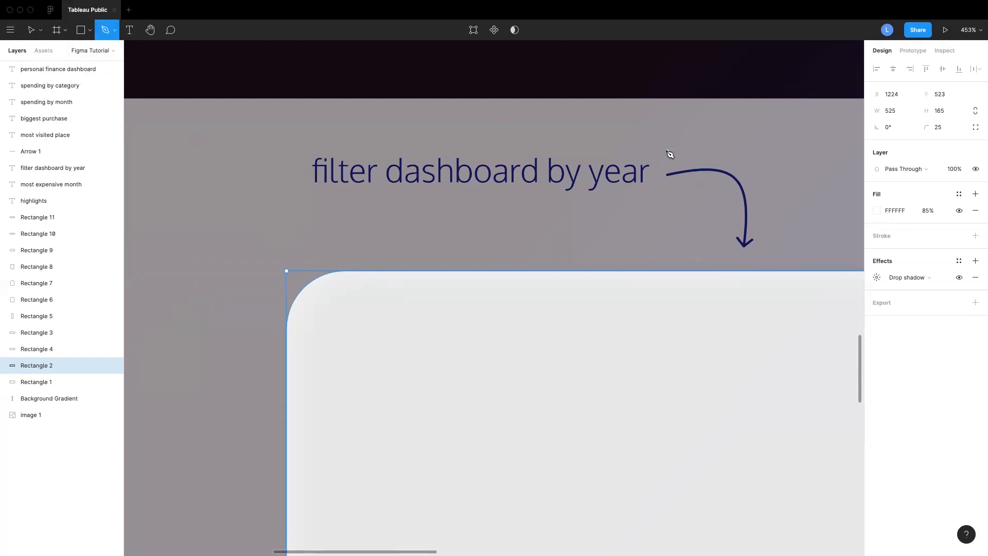
left_click(666, 150)
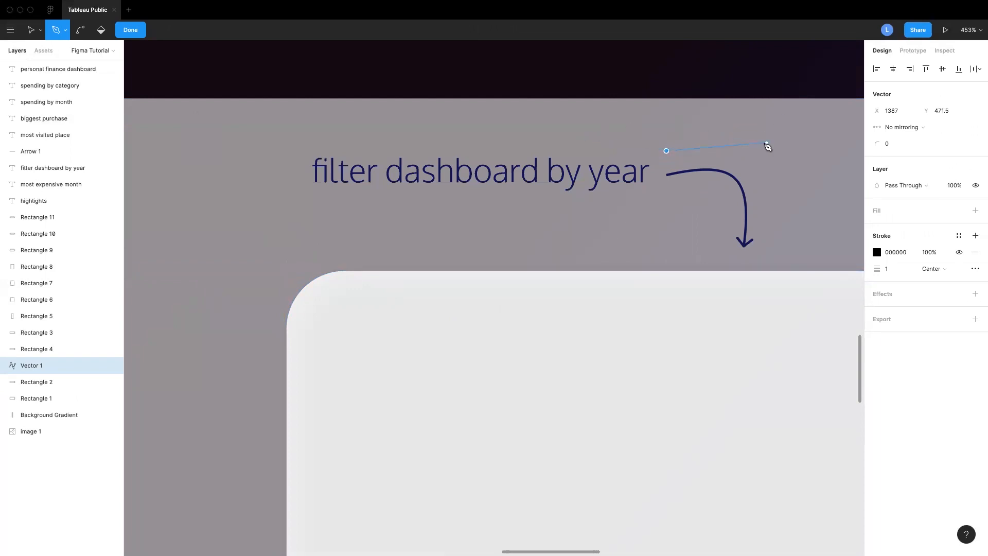
left_click(653, 135)
left_click(572, 132)
left_click(499, 131)
left_click(589, 238)
left_click(654, 172)
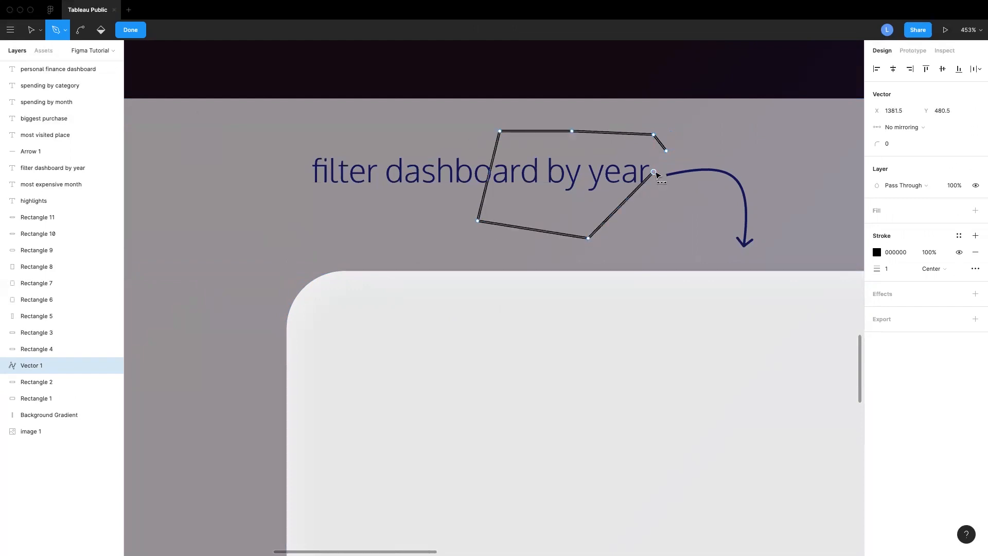
key("super+z")
key("super+z")
key("super+z")
key("super+z")
key("super+z")
key("super+z")
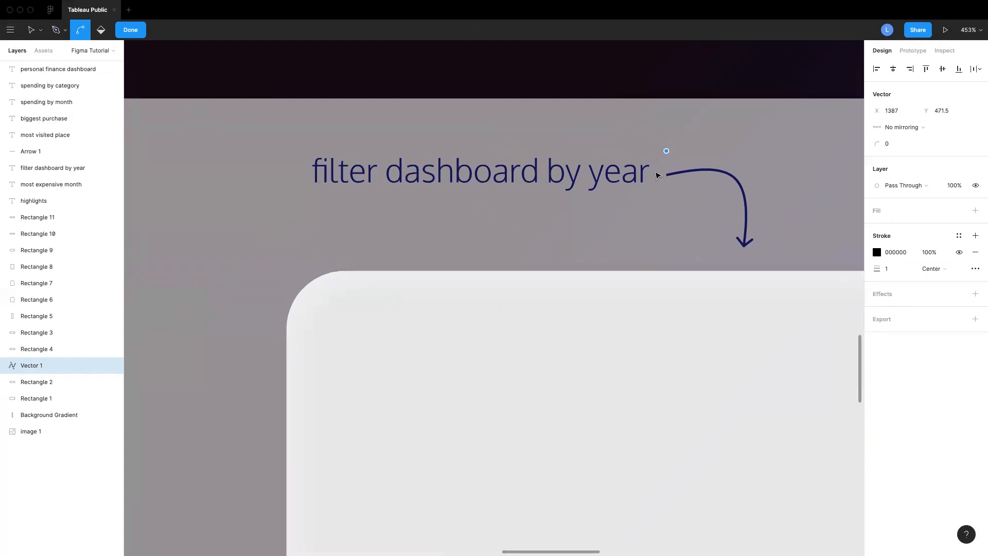
left_click(751, 155)
left_click_drag(756, 161, 767, 185)
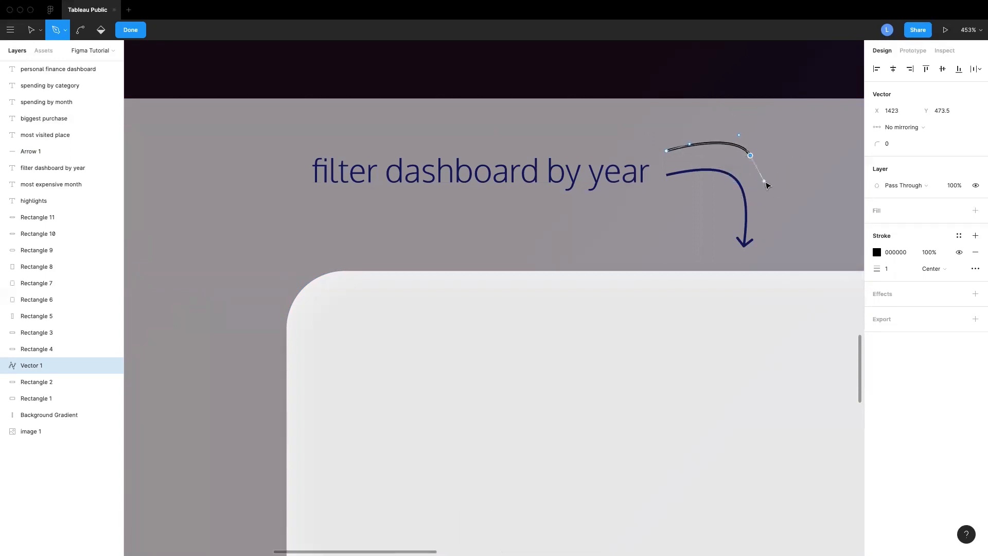
left_click(760, 239)
key("Escape")
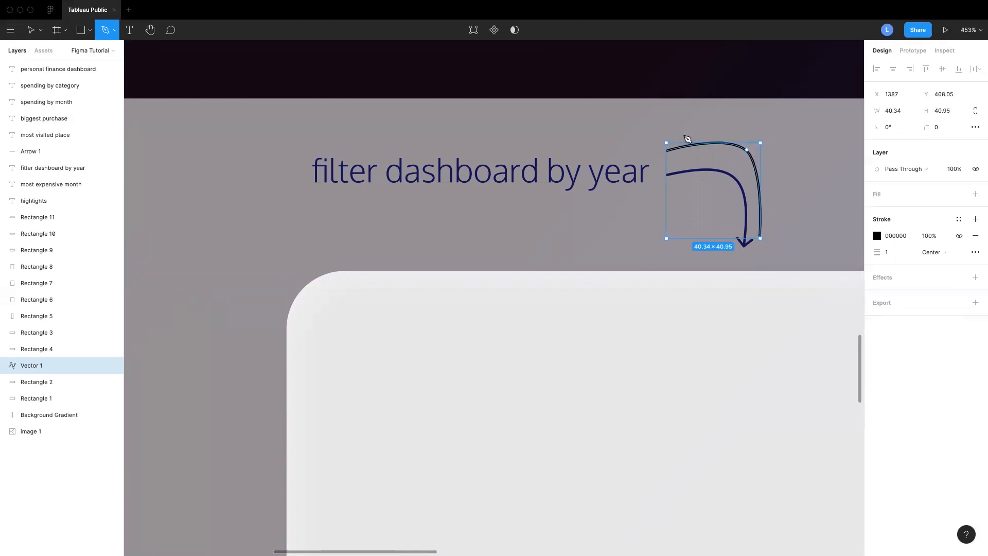
Move the drawn pen path aside and delete it
left_click(31, 30)
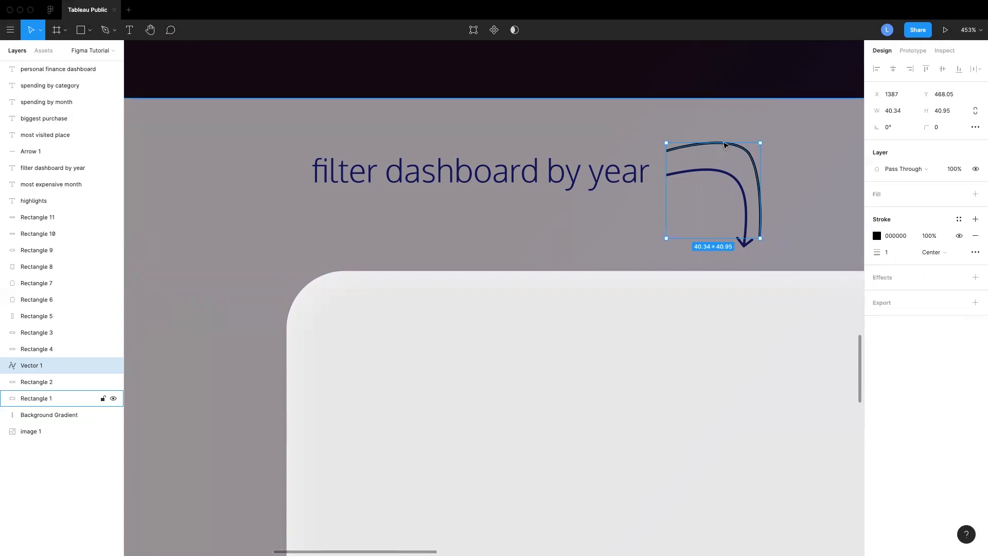
left_click_drag(725, 145, 764, 136)
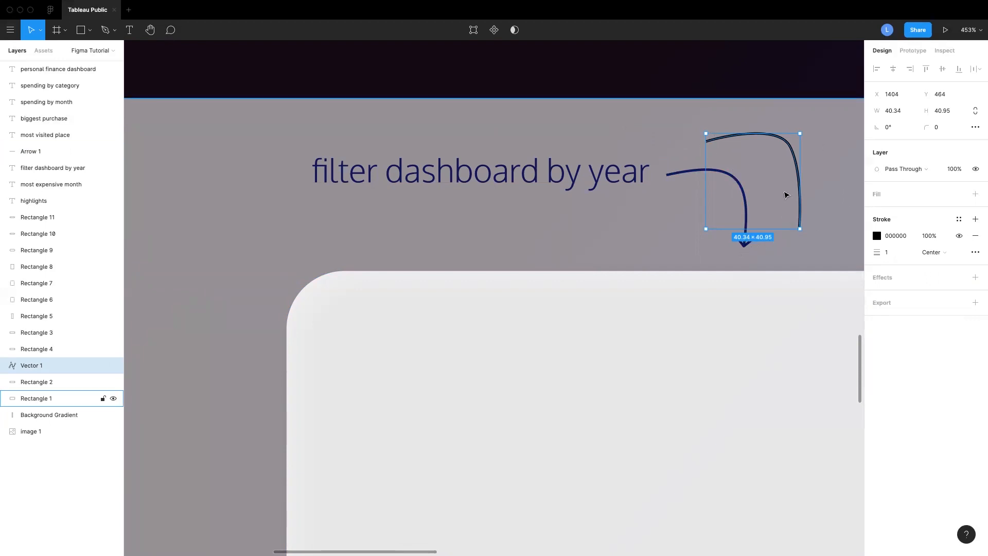
key("BackSpace")
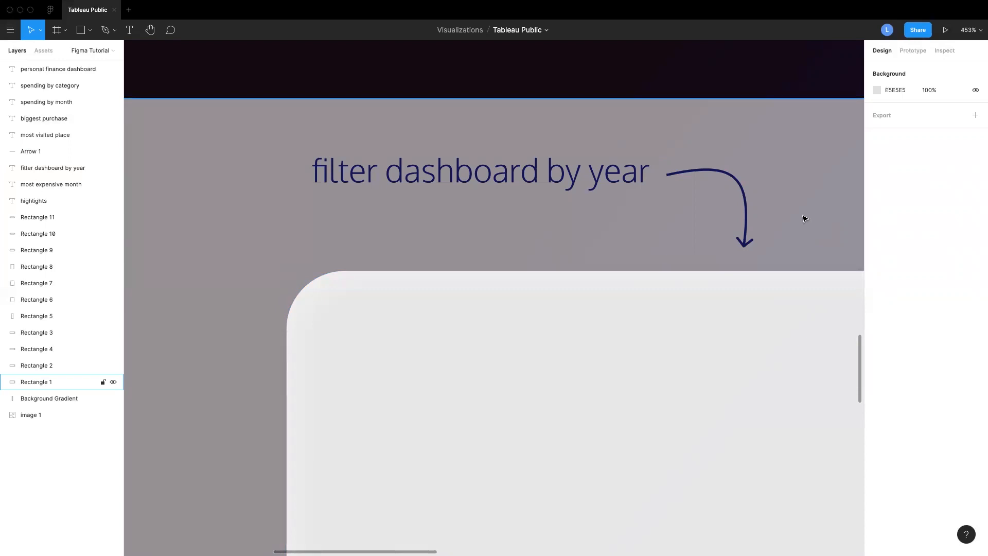
Draw a 90 × 90 circle in the frosted panel's upper-left area, left of the spending-by-month card
scroll(805, 219, "down", 10)
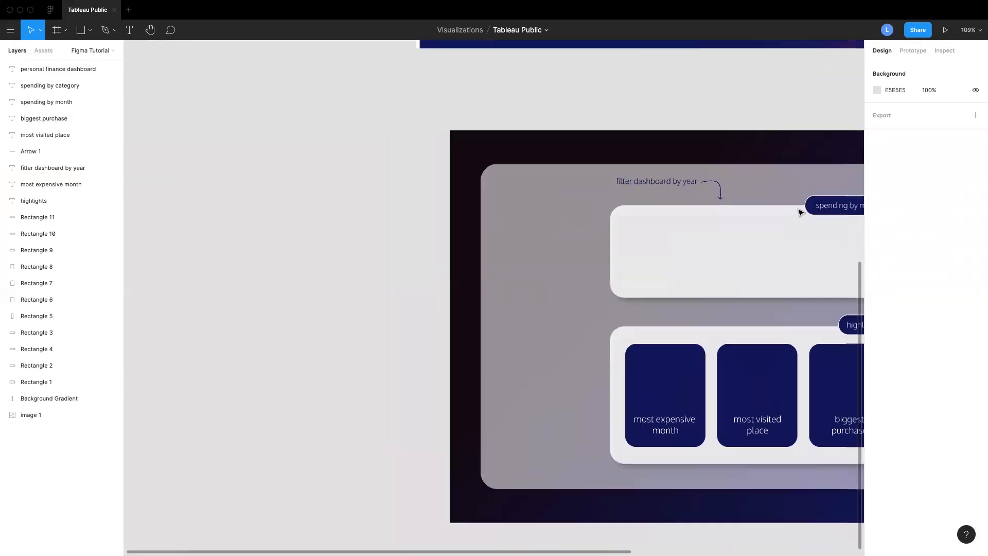
scroll(801, 213, "right", 2)
scroll(800, 212, "left", 3)
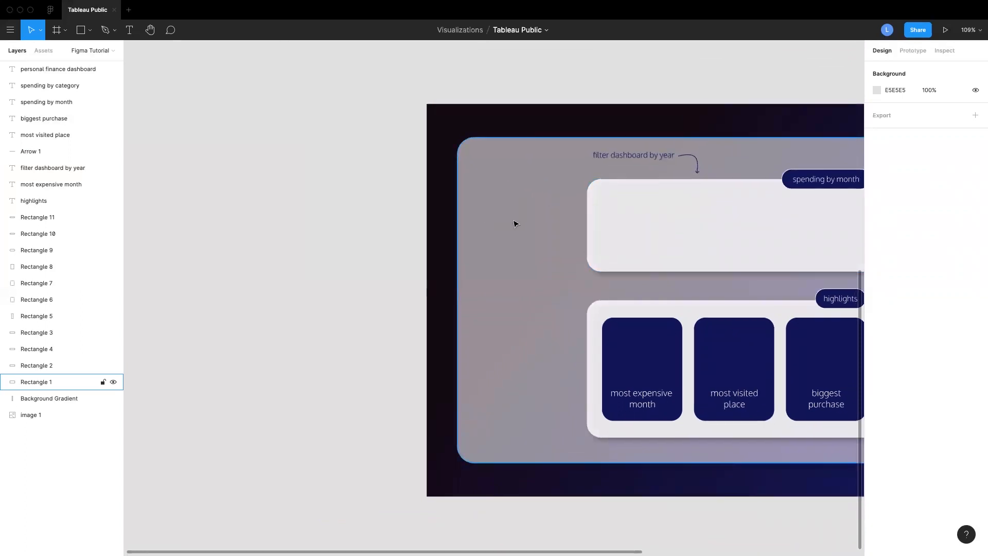
left_click(90, 29)
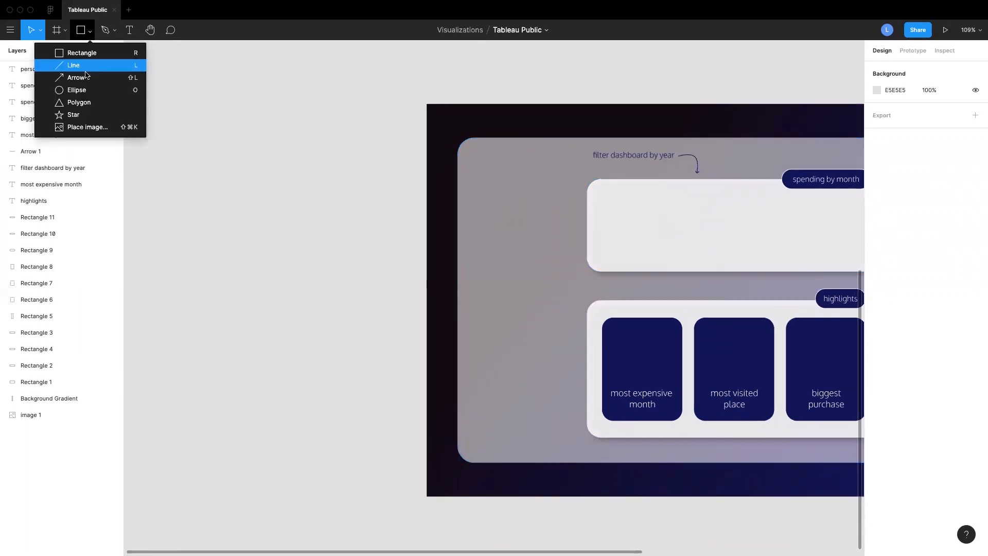
left_click(78, 91)
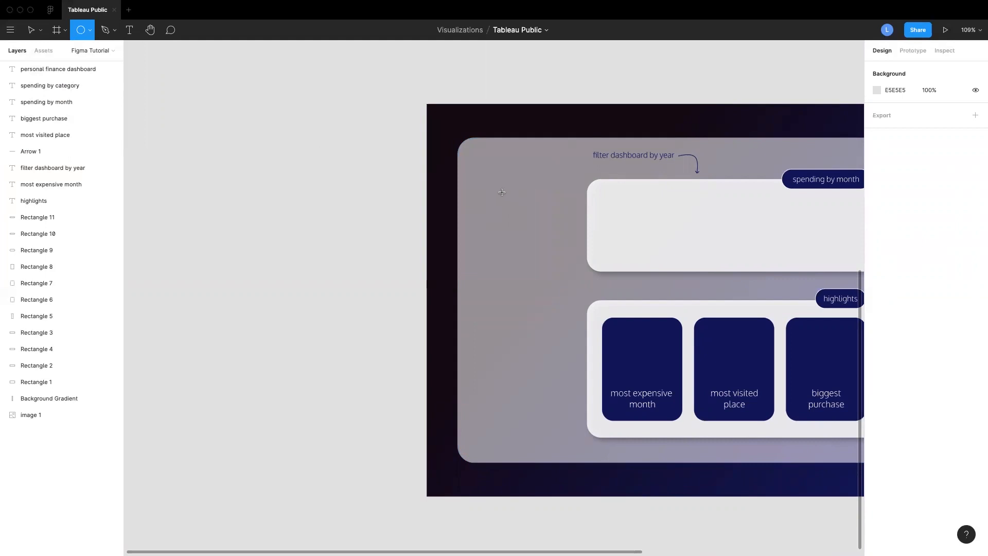
left_click_drag(492, 189, 555, 251)
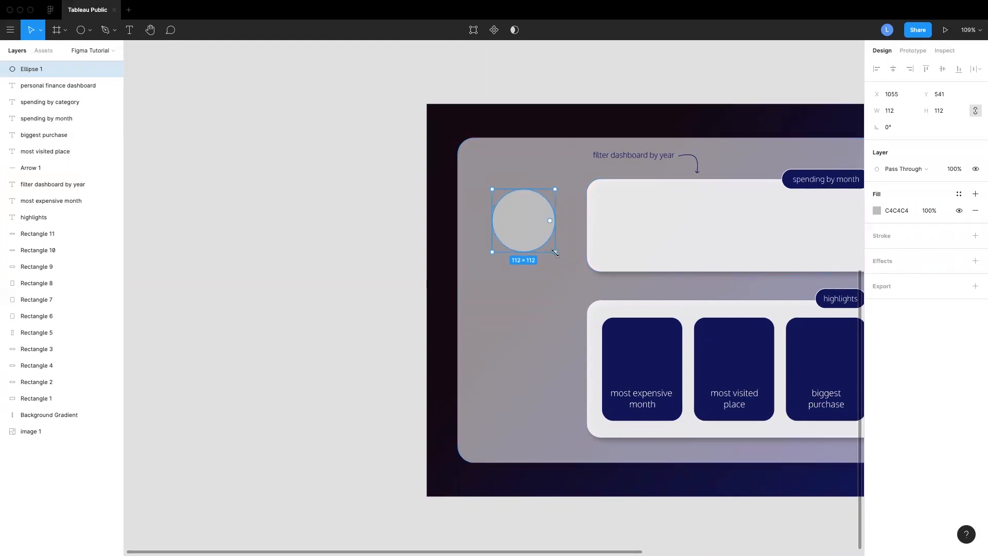
left_click_drag(554, 253, 541, 237)
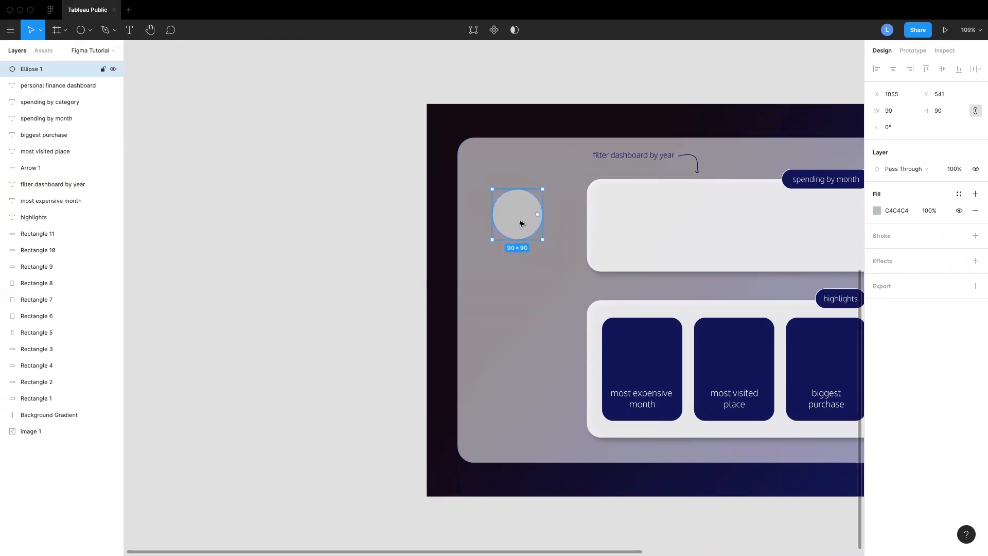
scroll(521, 223, "up", 10)
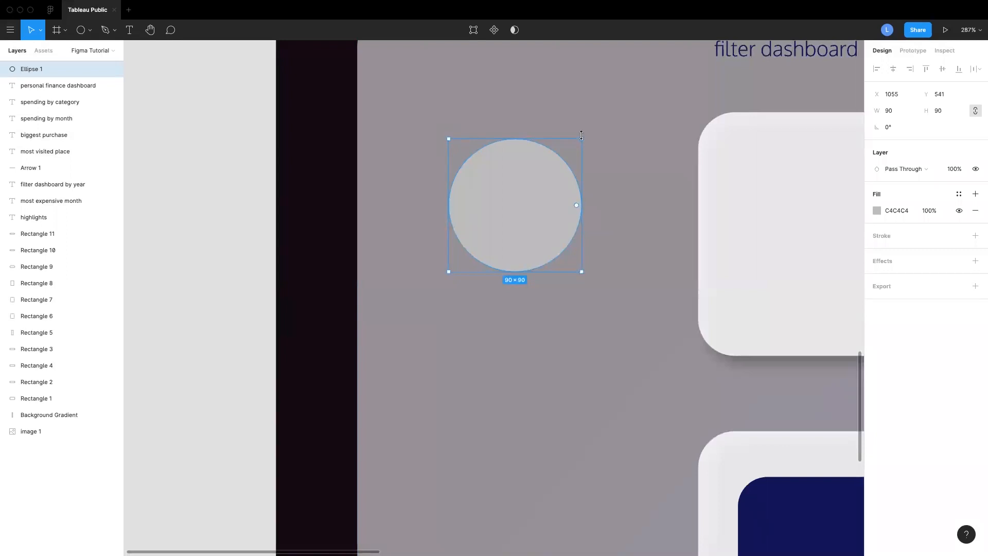
Try to reshape the circle into an arc with its arc handle, then undo the edits
left_click_drag(576, 206, 551, 193)
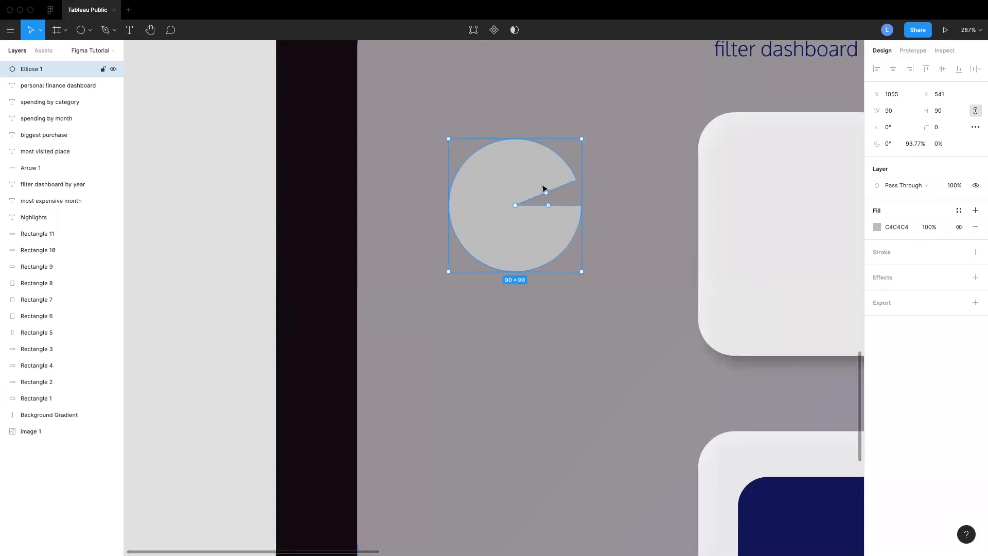
left_click_drag(548, 206, 556, 165)
key("super+z")
key("super+z")
key("super+z")
key("super+z")
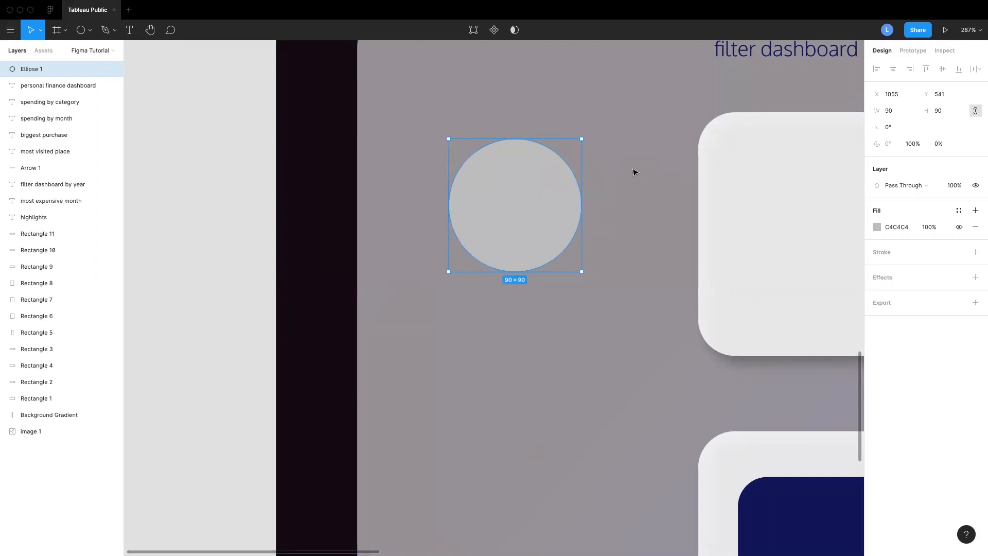
key("super+z")
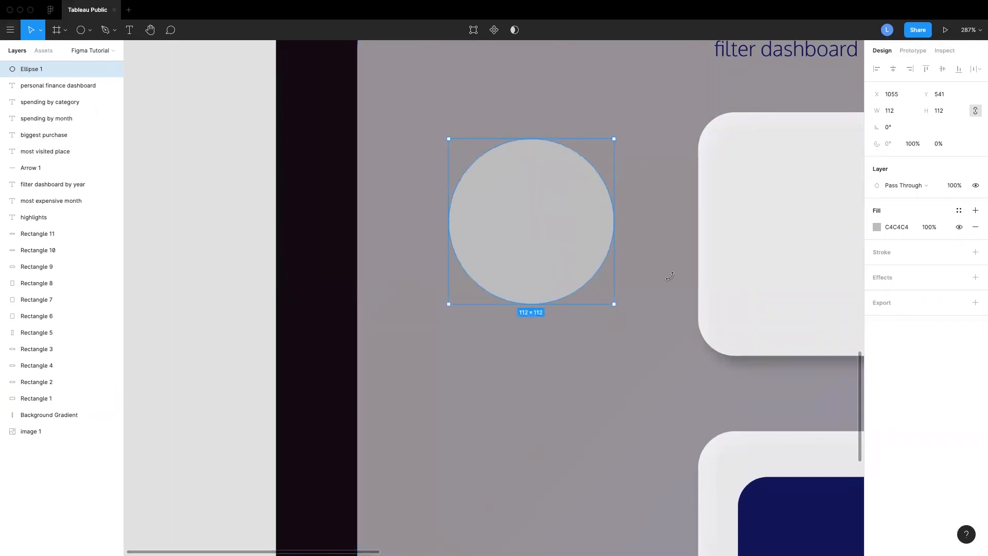
Set the circle's width and height back to 90
left_click(892, 112)
type("90")
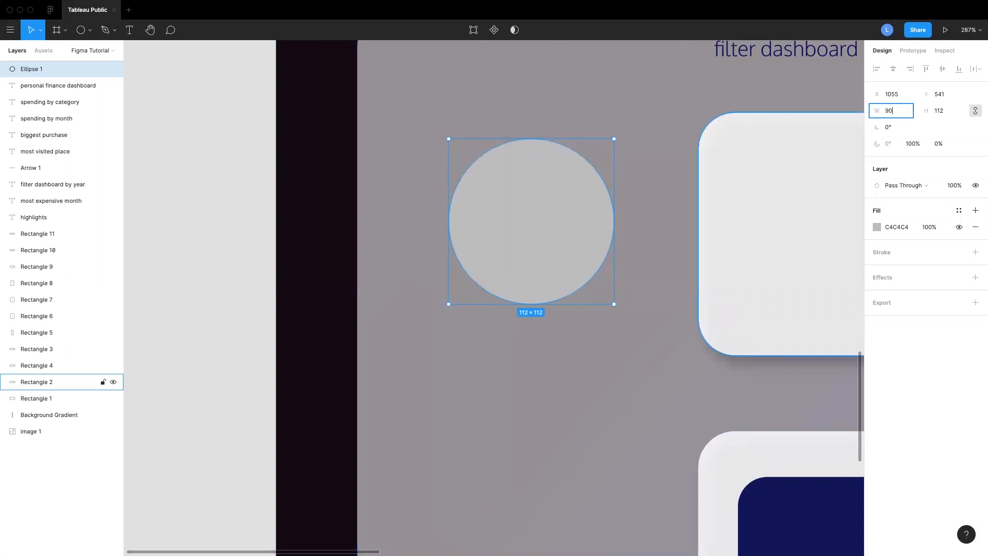
key("Tab")
type("90")
key("Return")
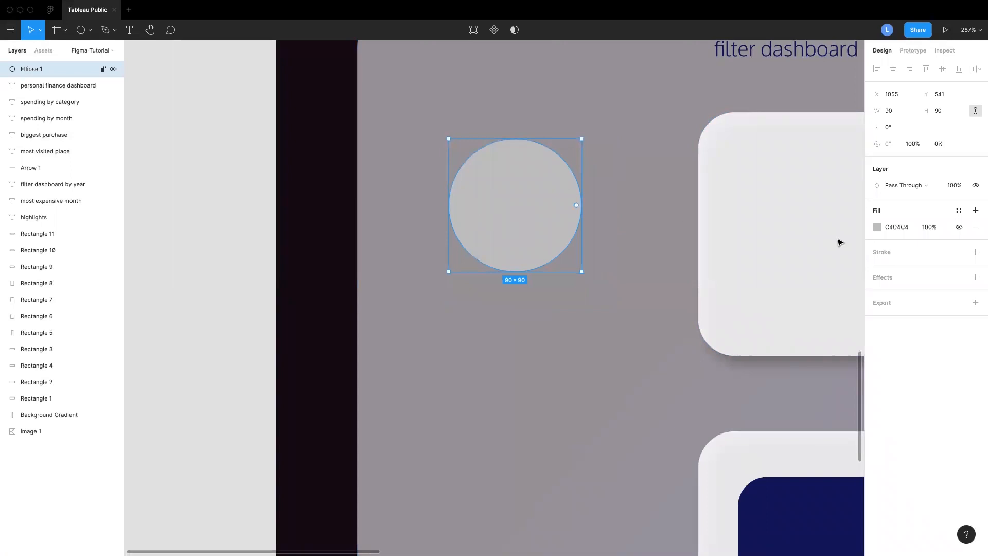
Change the circle's fill to an image and load a portrait photo into it
left_click(877, 228)
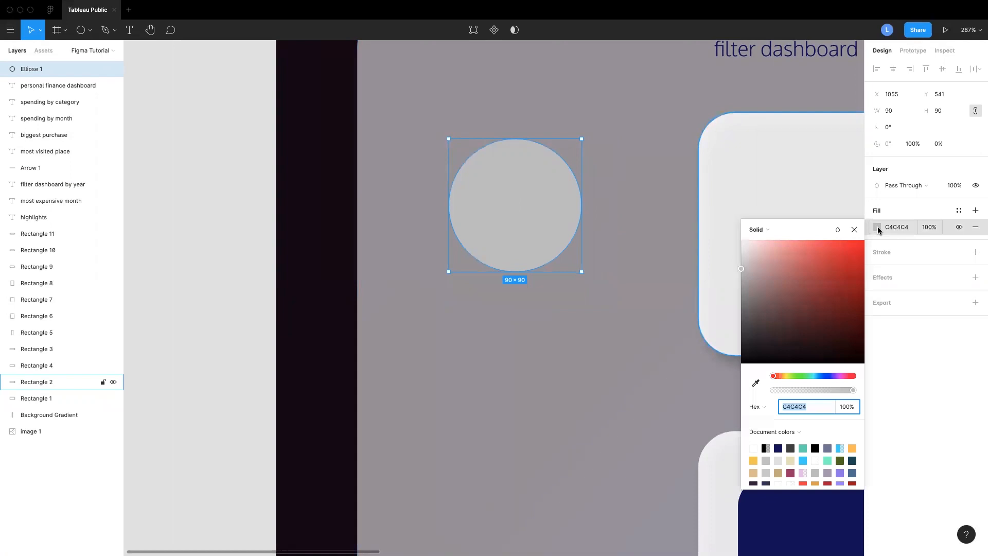
left_click(788, 230)
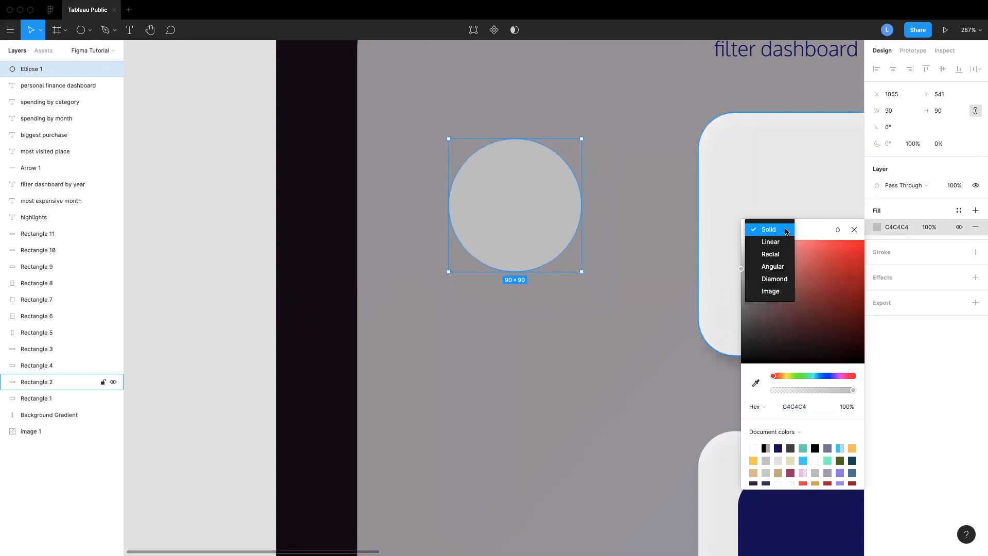
left_click(777, 293)
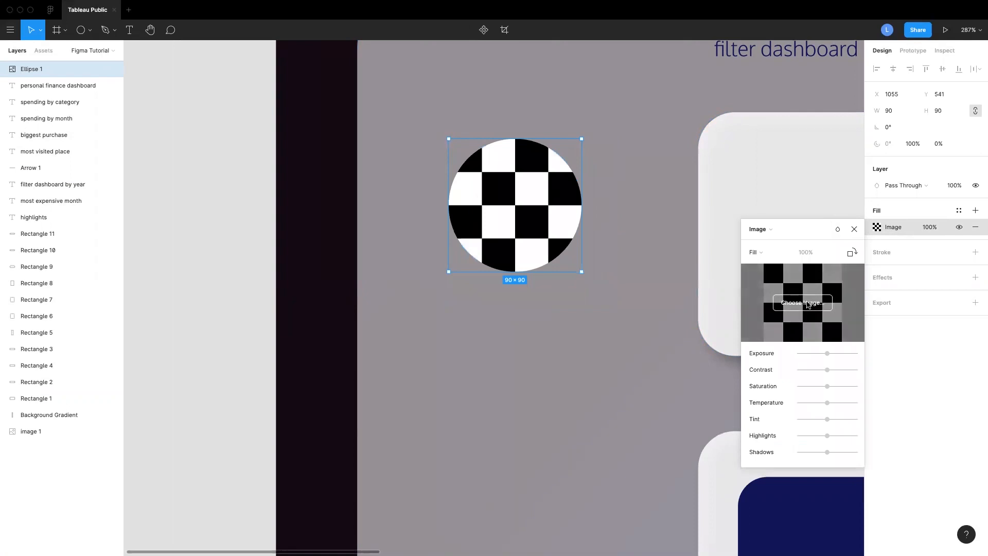
left_click(815, 303)
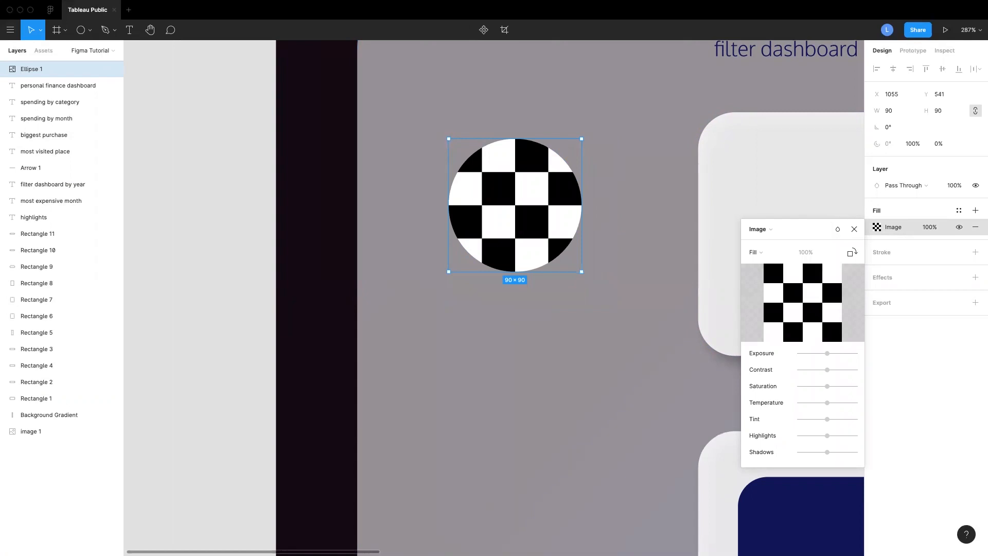
left_click_drag(987, 262, 932, 265)
left_click_drag(784, 298, 784, 298)
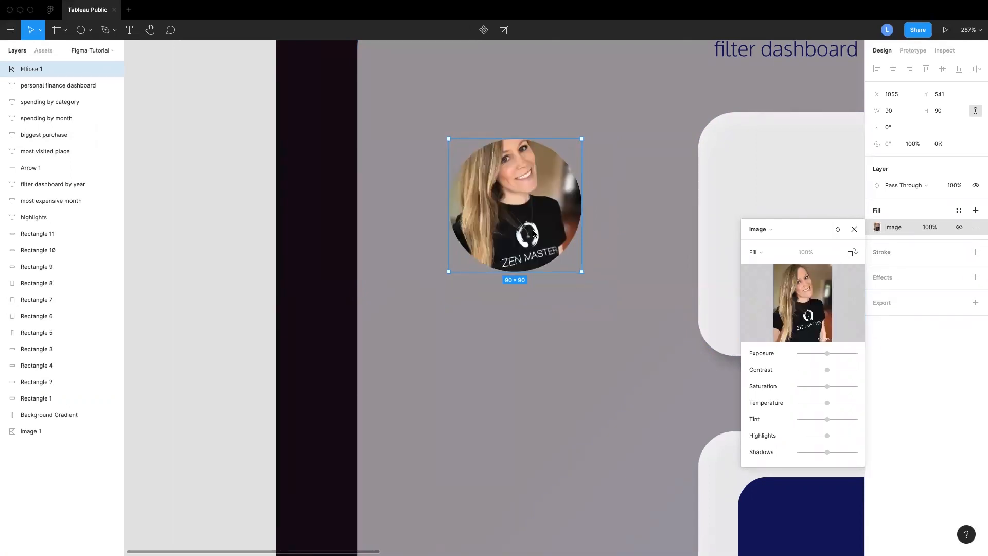
Switch the image fill to Crop and reposition the photo within the circle, then nudge the circle upward
left_click(756, 252)
left_click(768, 259)
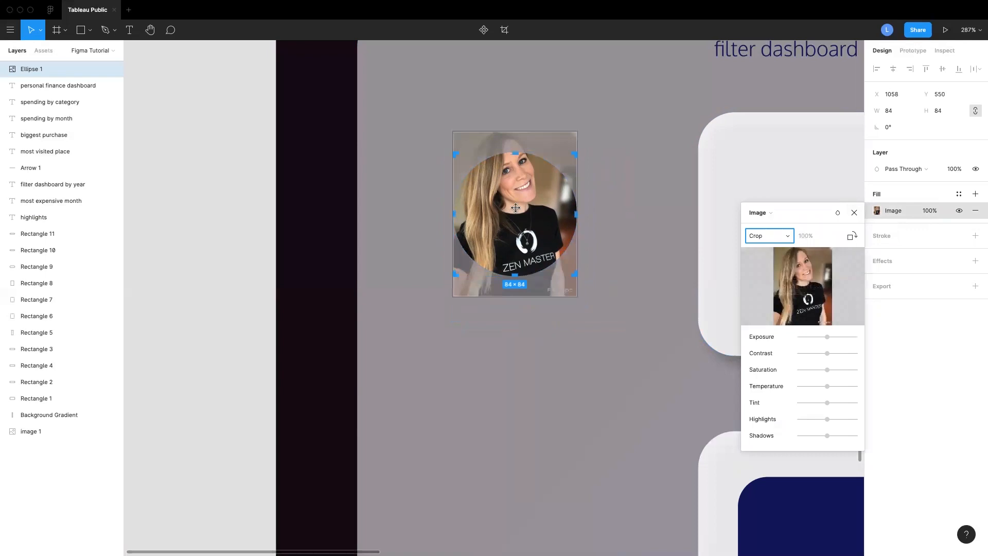
left_click_drag(515, 204, 516, 225)
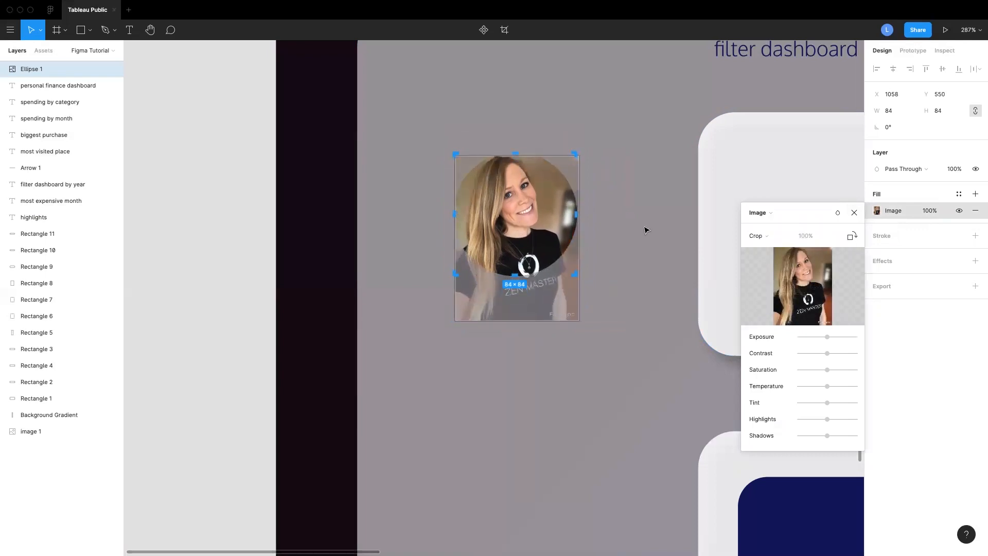
key("Escape")
left_click_drag(535, 217, 533, 199)
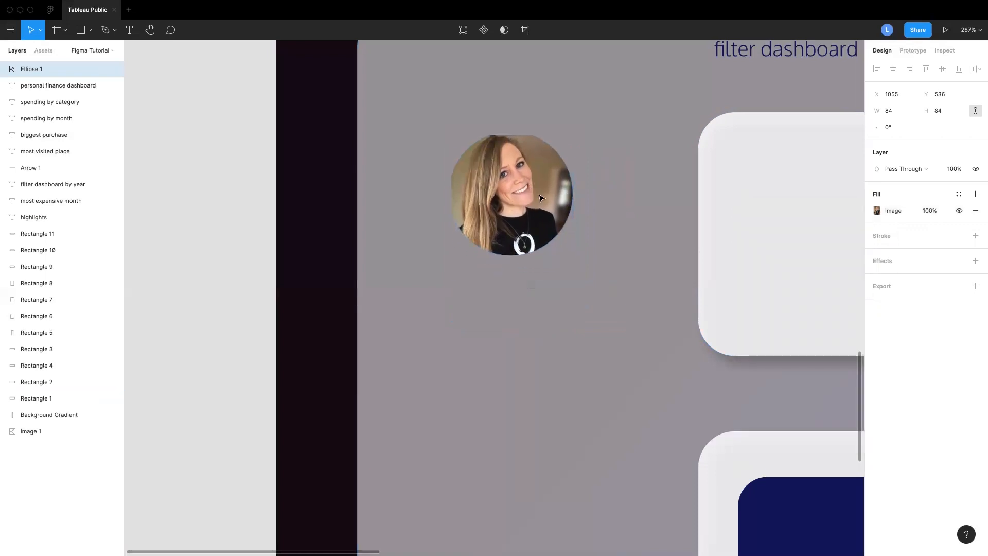
Refine the photo crop by moving and enlarging the image inside the circle
left_click(876, 210)
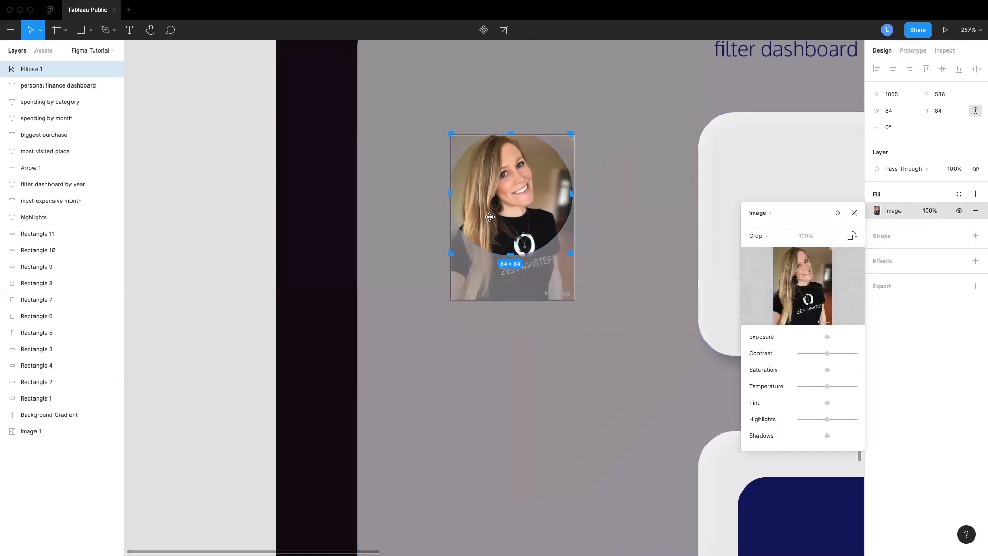
mouse_move(522, 211)
left_mouse_down()
mouse_move(524, 247)
mouse_move(519, 202)
left_mouse_up()
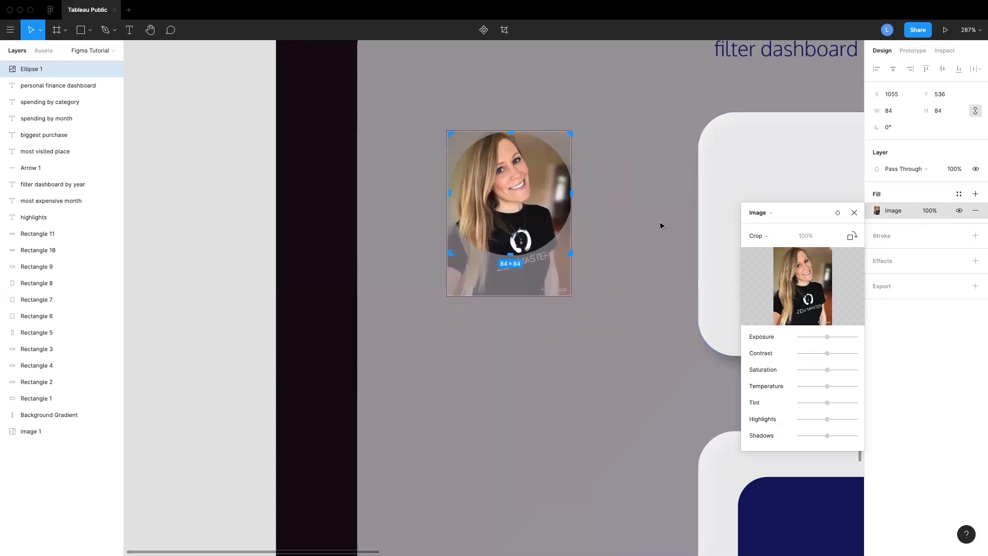
key("Escape")
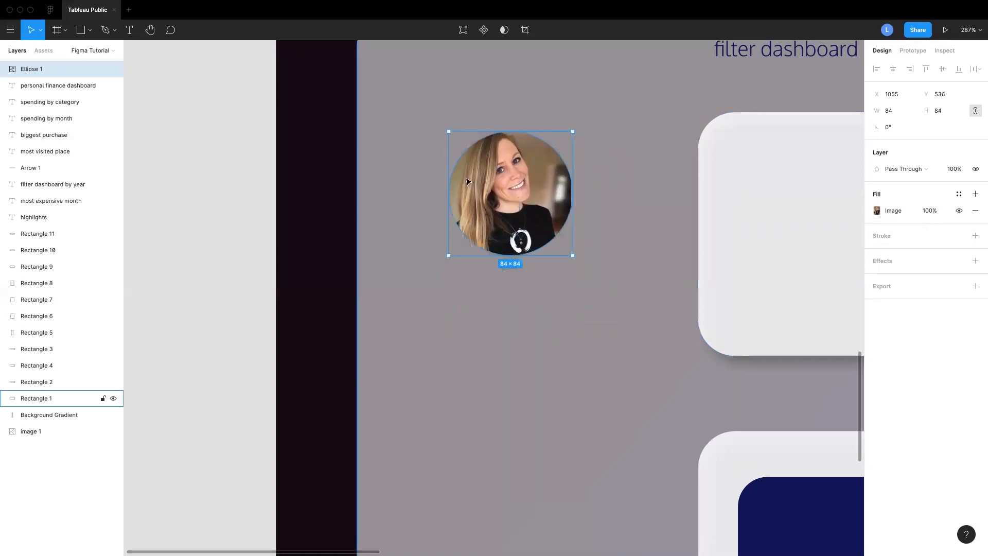
left_click(639, 227)
left_click(521, 191)
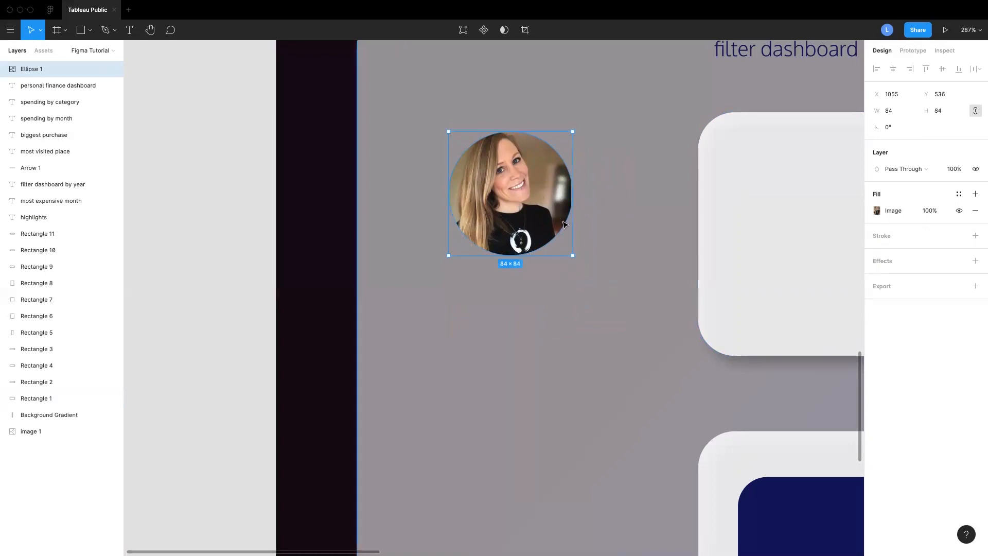
left_click(877, 210)
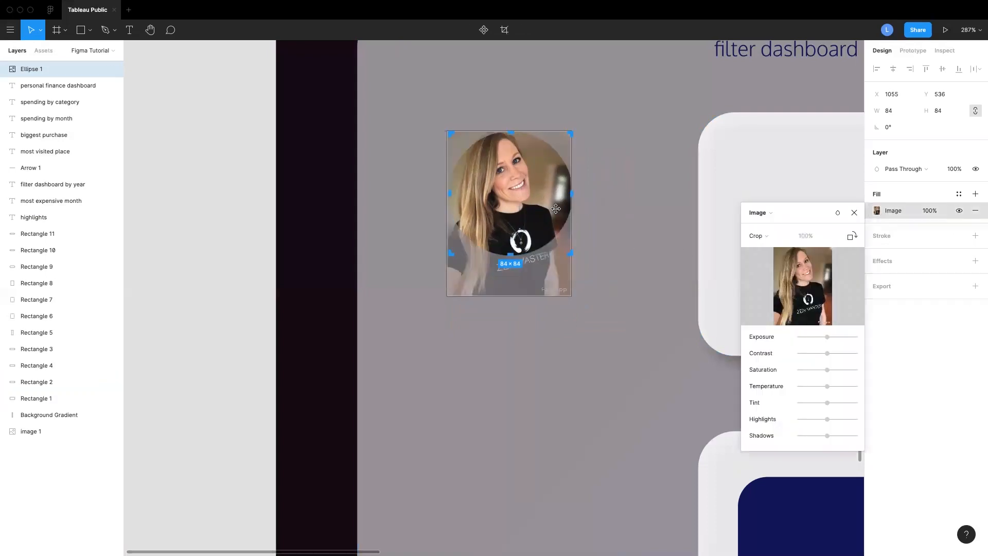
left_click_drag(567, 295, 575, 312)
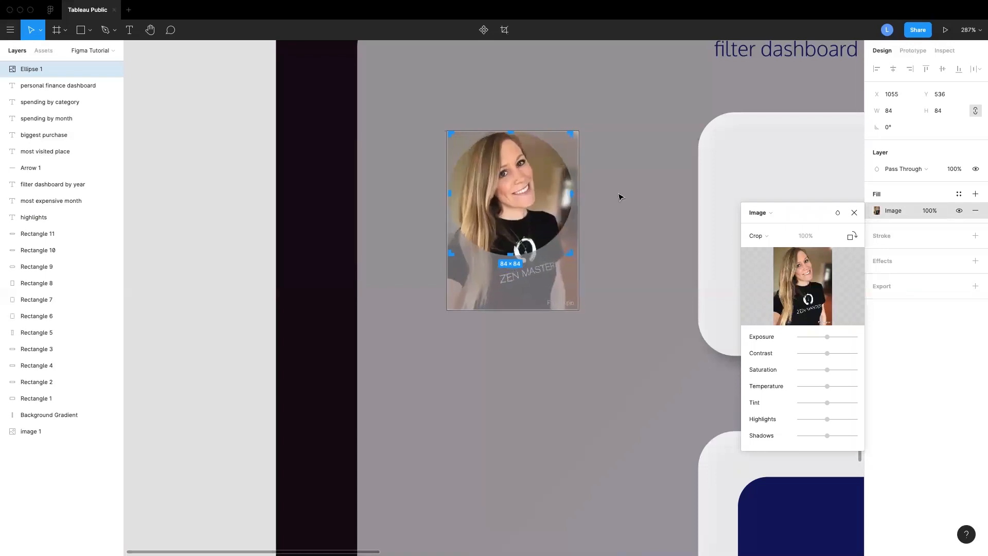
key("Escape")
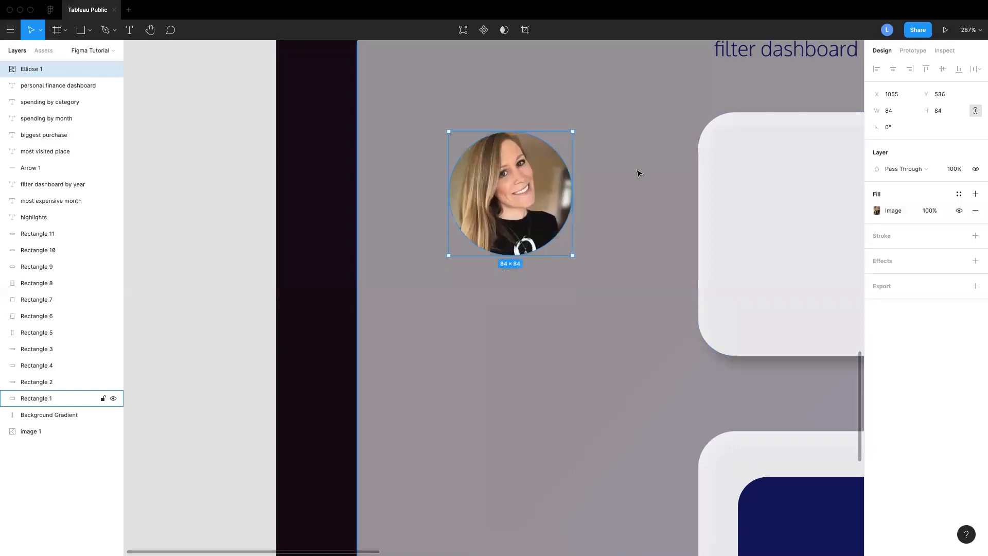
Compare the avatar area with the reference dashboard design above
scroll(638, 173, "down", 5)
scroll(638, 172, "up", 10)
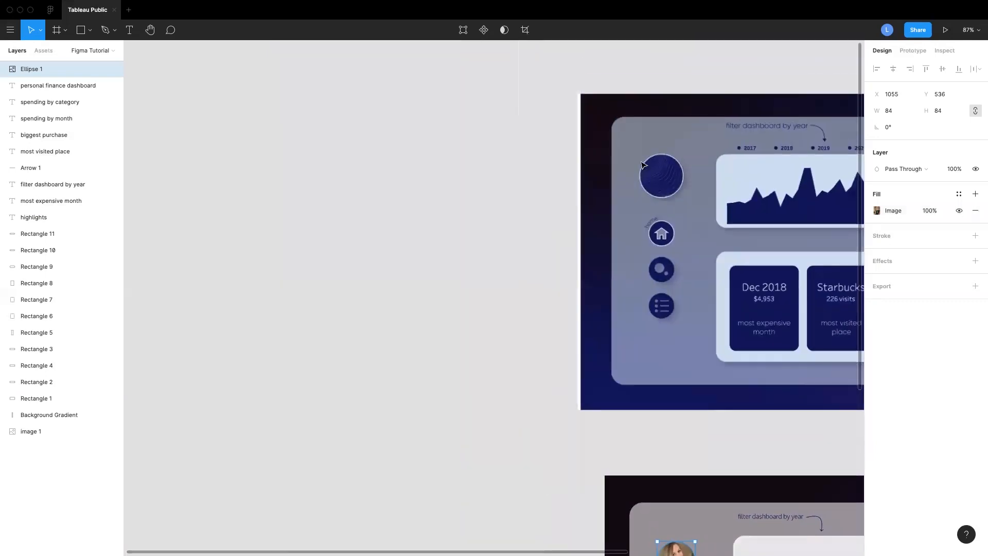
scroll(657, 248, "down", 1)
scroll(672, 258, "down", 4)
scroll(672, 258, "right", 3)
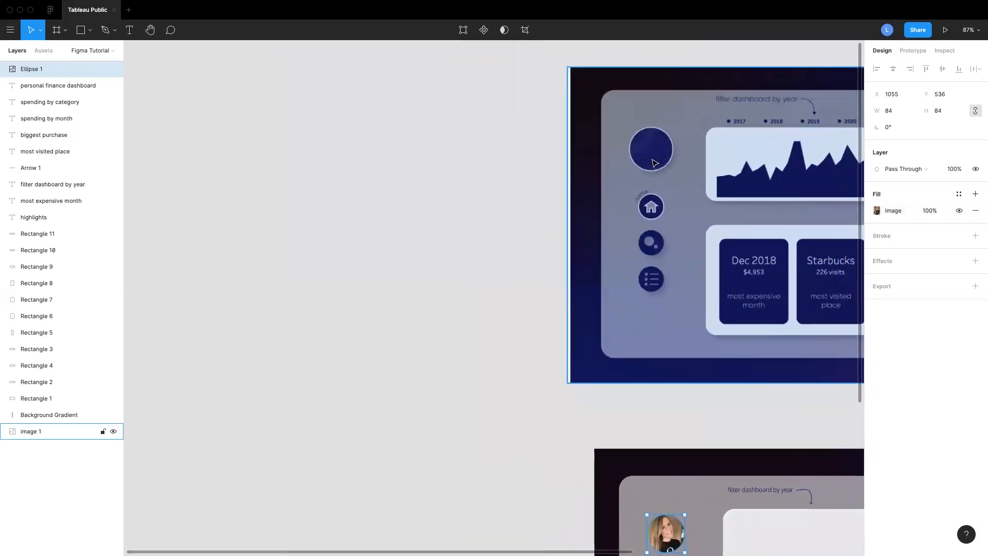
scroll(631, 187, "down", 4)
scroll(631, 188, "right", 2)
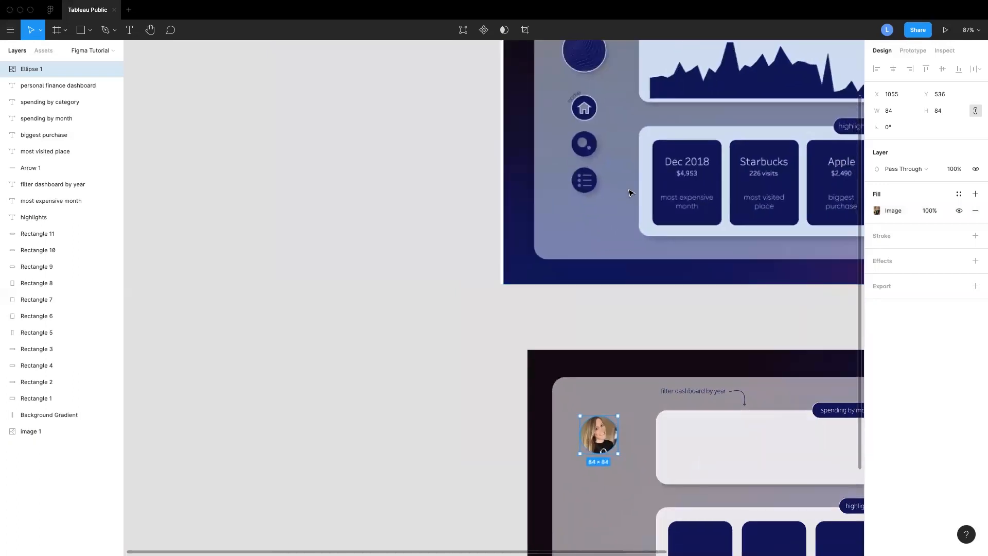
scroll(631, 190, "up", 5)
scroll(631, 193, "down", 5)
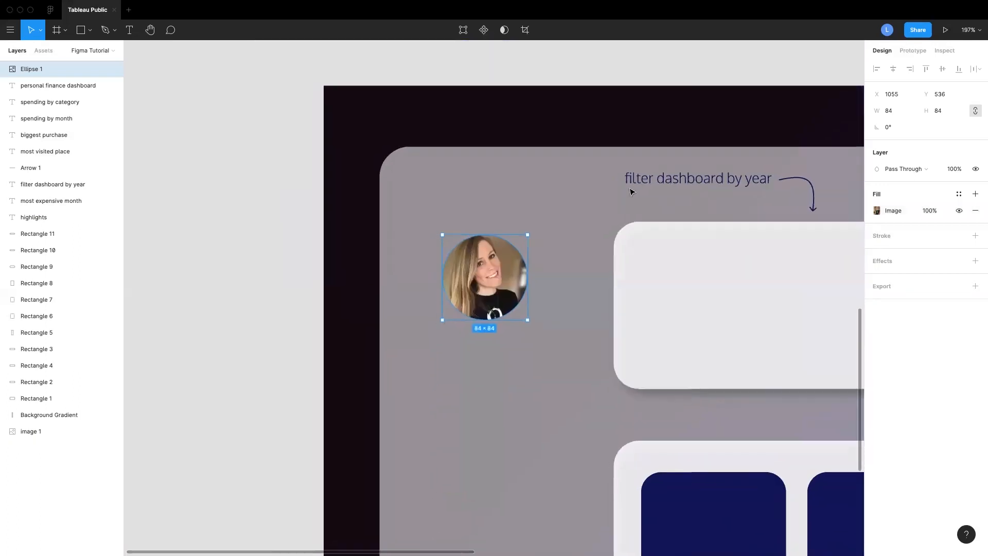
Add a white FFFFFF stroke around the avatar circle
left_click(884, 238)
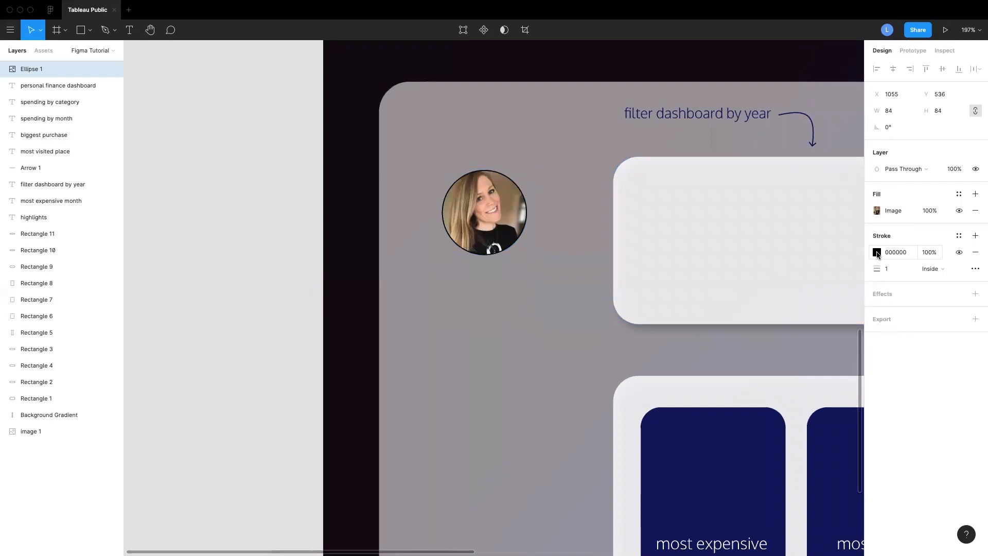
left_click(877, 252)
type("ffffff")
key("Return")
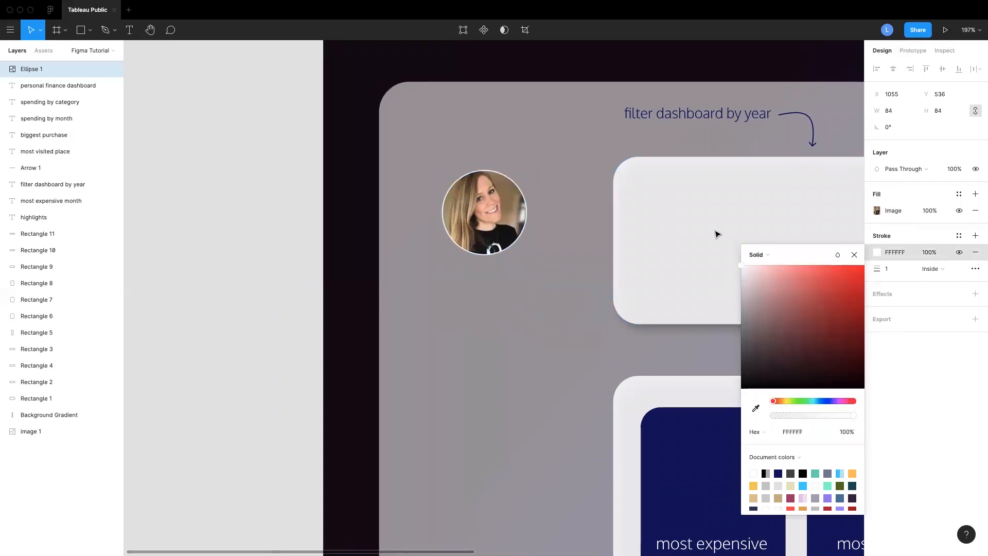
left_click(854, 255)
Enlarge the avatar circle slightly from its corner handle
scroll(581, 289, "down", 3)
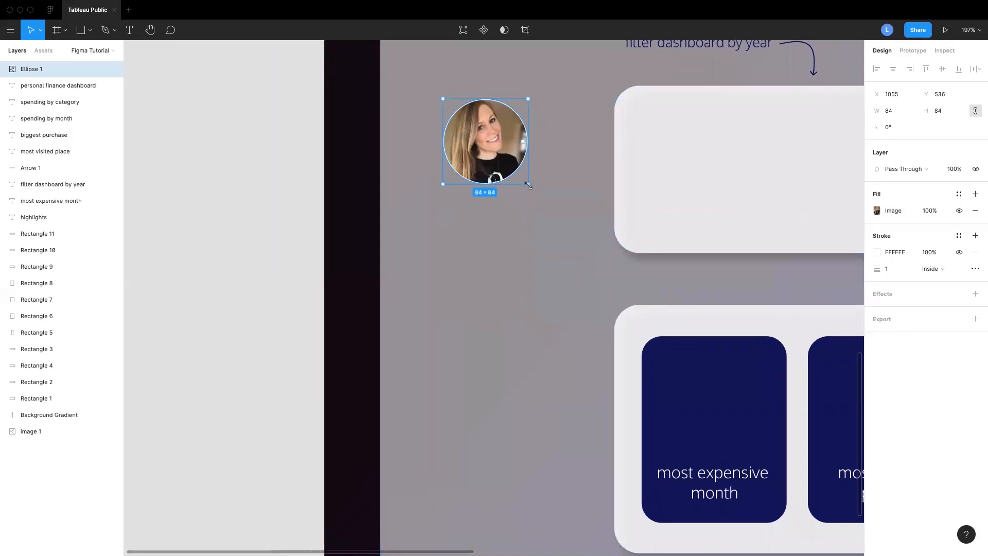
left_click_drag(529, 185, 535, 192)
left_click(549, 270)
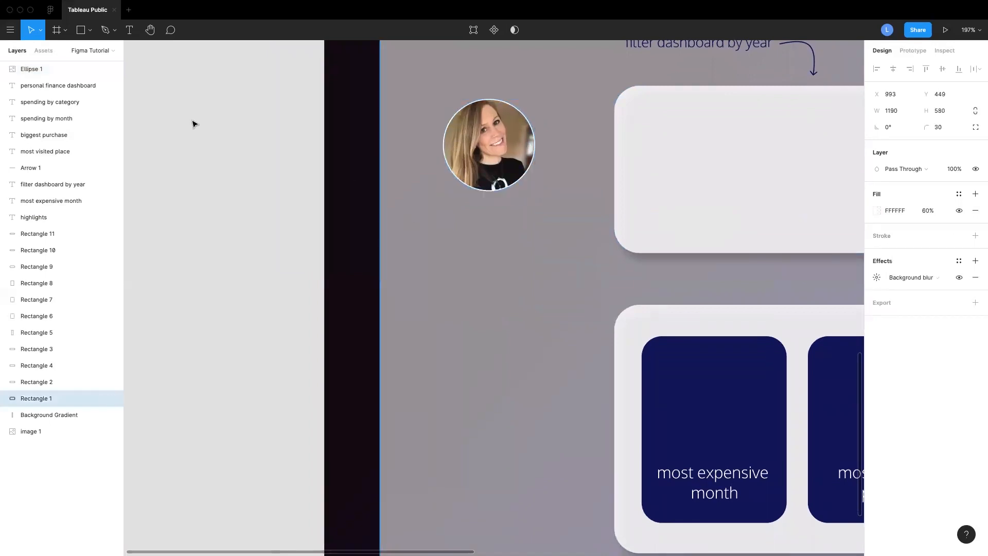
Draw a 62 × 62 circle below the avatar and fill it with navy 1A0063
left_click(90, 30)
left_click(77, 90)
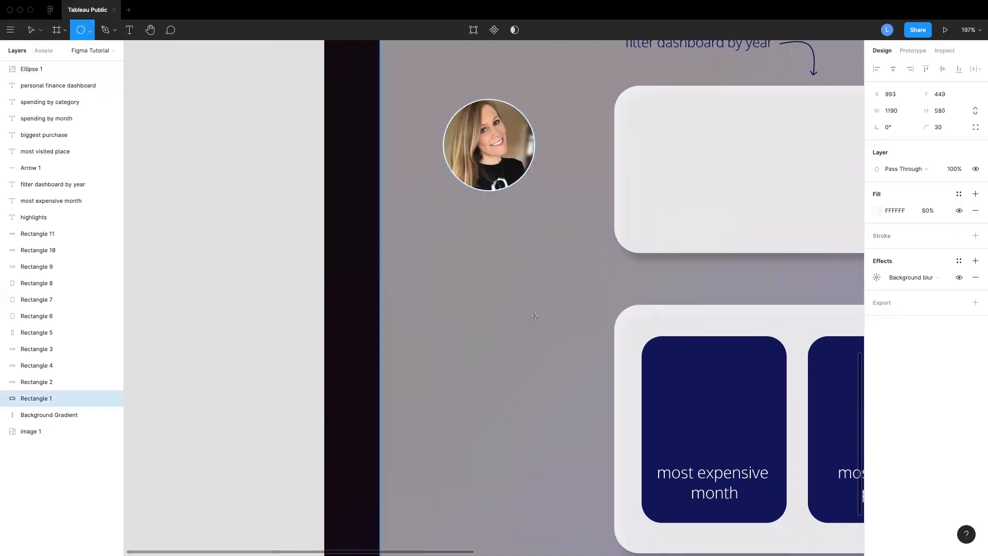
mouse_move(470, 253)
left_mouse_down()
mouse_move(532, 316)
mouse_move(493, 282)
mouse_move(496, 269)
mouse_move(497, 285)
left_mouse_up()
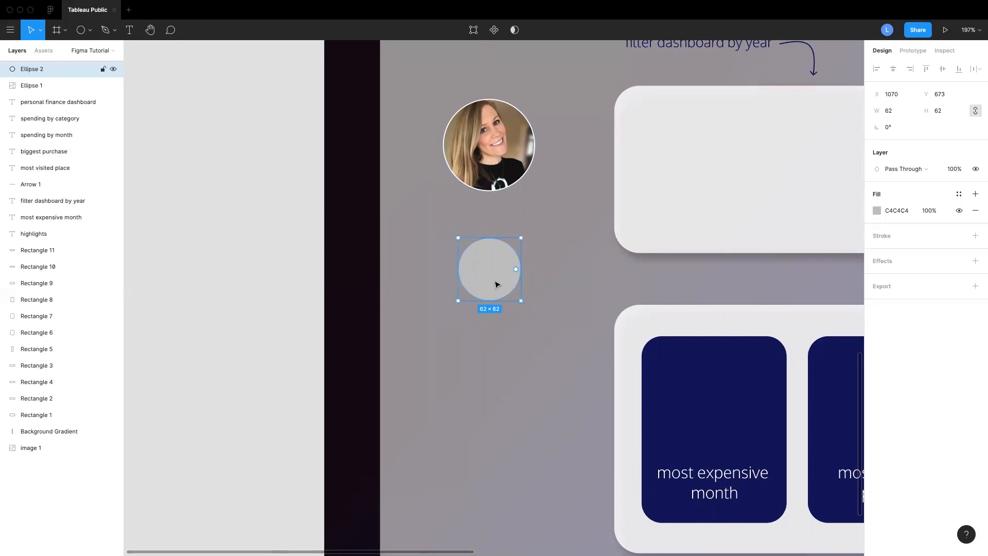
left_click(877, 211)
left_click(778, 431)
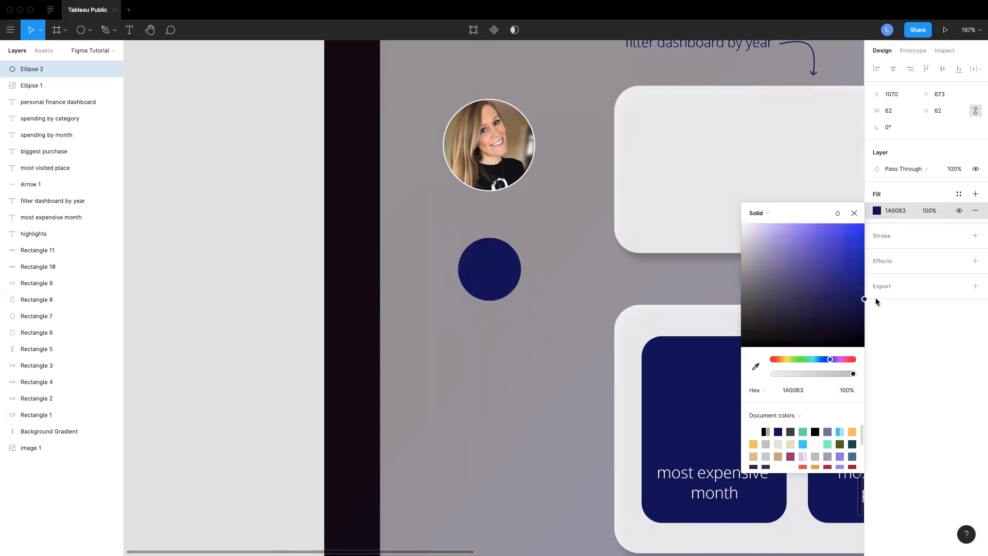
Add a white FFFFFF stroke to the navy circle
left_click(881, 242)
left_click(881, 242)
left_click(876, 253)
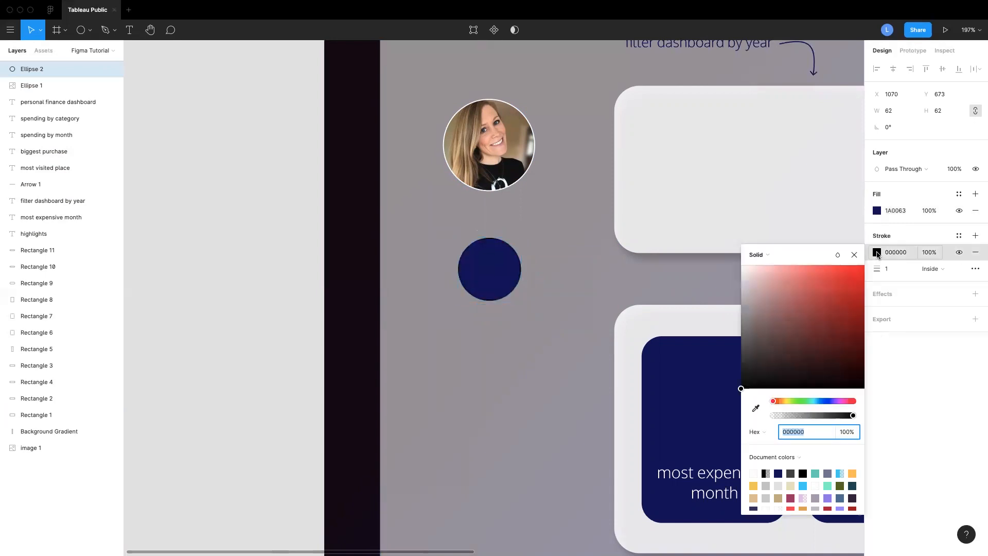
type("ffffff")
key("Return")
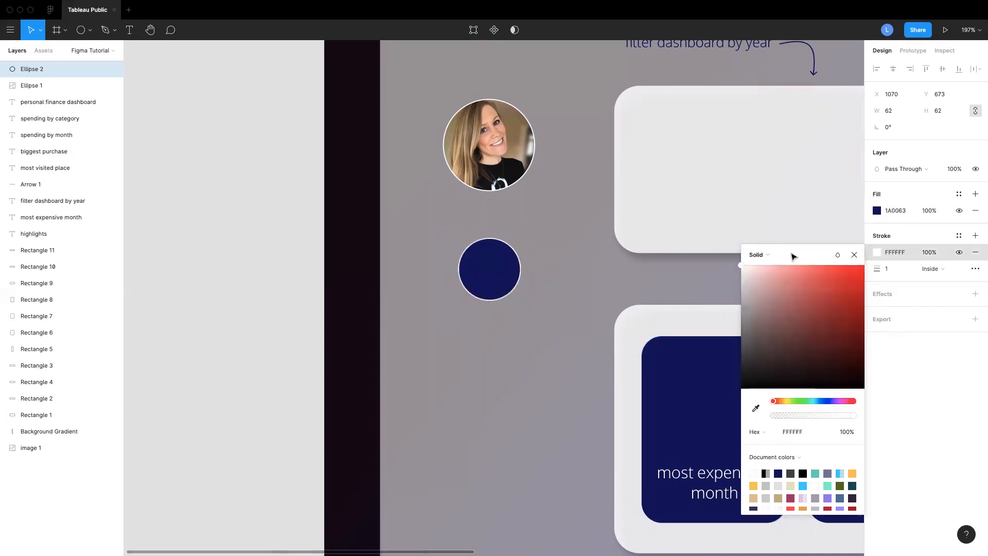
left_click(854, 255)
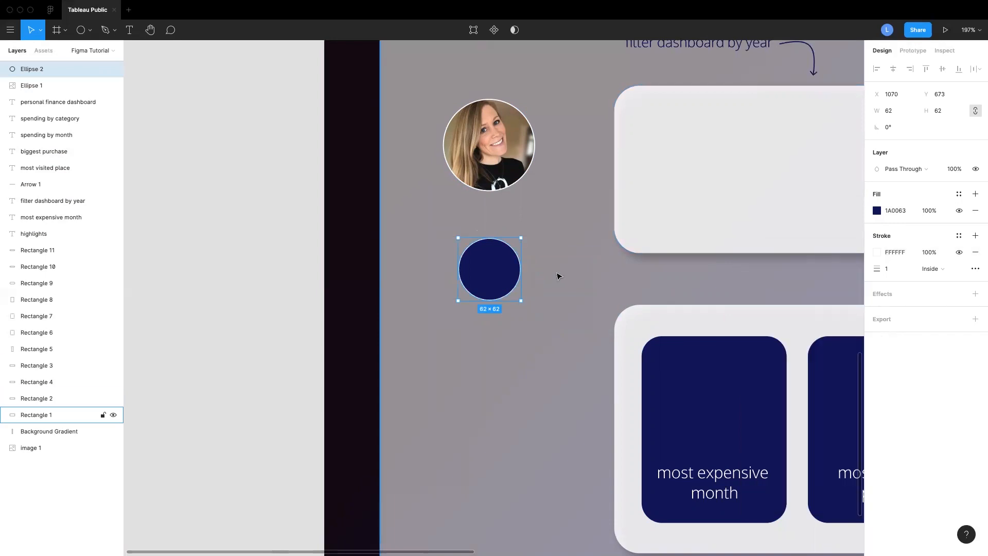
scroll(561, 275, "down", 5)
scroll(576, 283, "up", 10)
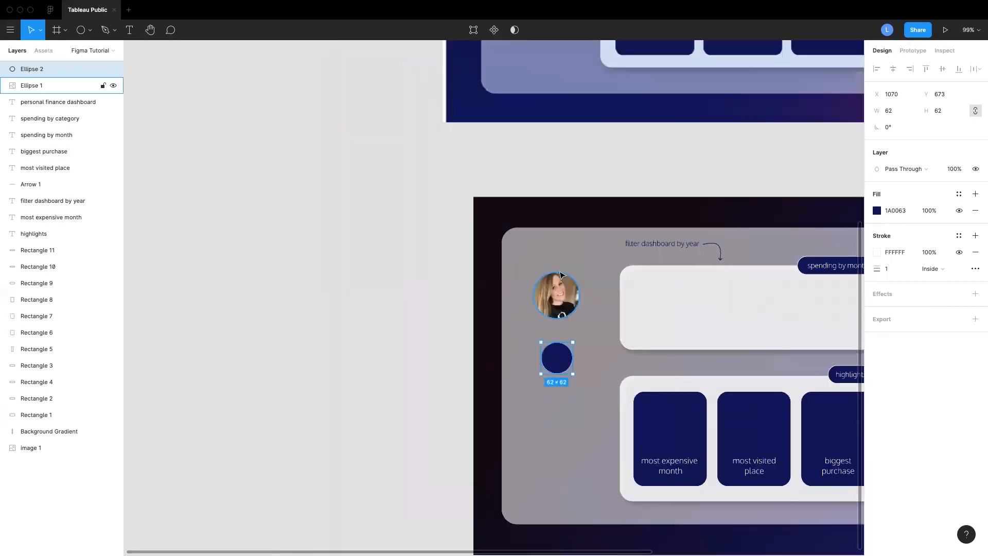
Duplicate the navy circle into two more 62 × 62 copies stacked vertically below it
scroll(595, 291, "down", 3)
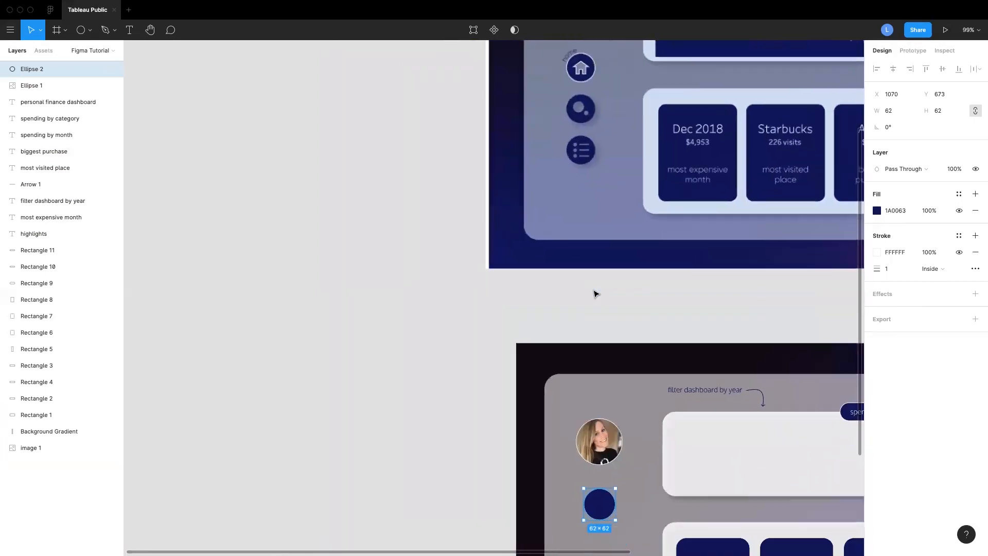
scroll(586, 267, "up", 5)
scroll(609, 252, "down", 8)
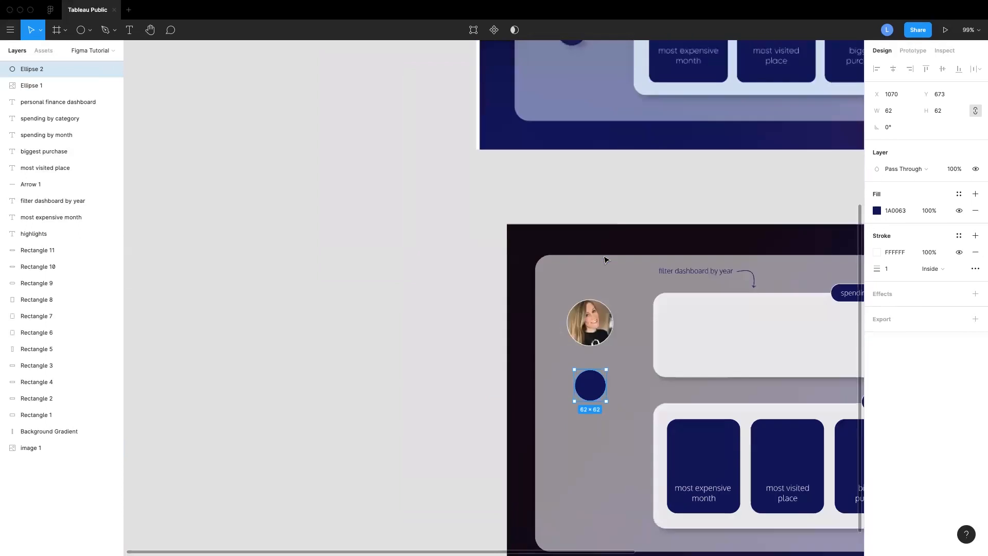
left_click(578, 282)
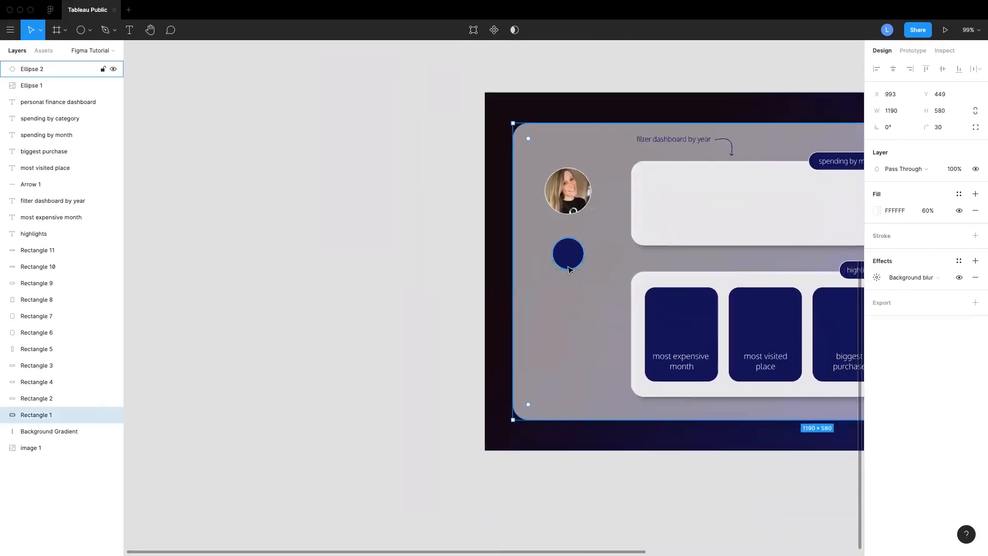
scroll(570, 269, "up", 5)
left_click(576, 239)
left_click_drag(576, 239, 579, 442)
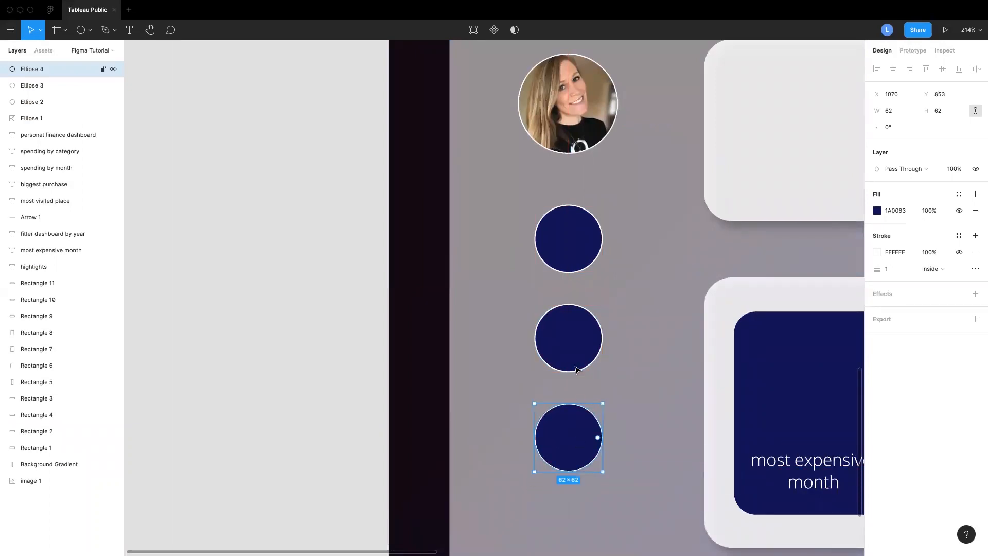
Remove the white stroke from the two lower navy circles
left_click(571, 345, "shift")
left_click(974, 294)
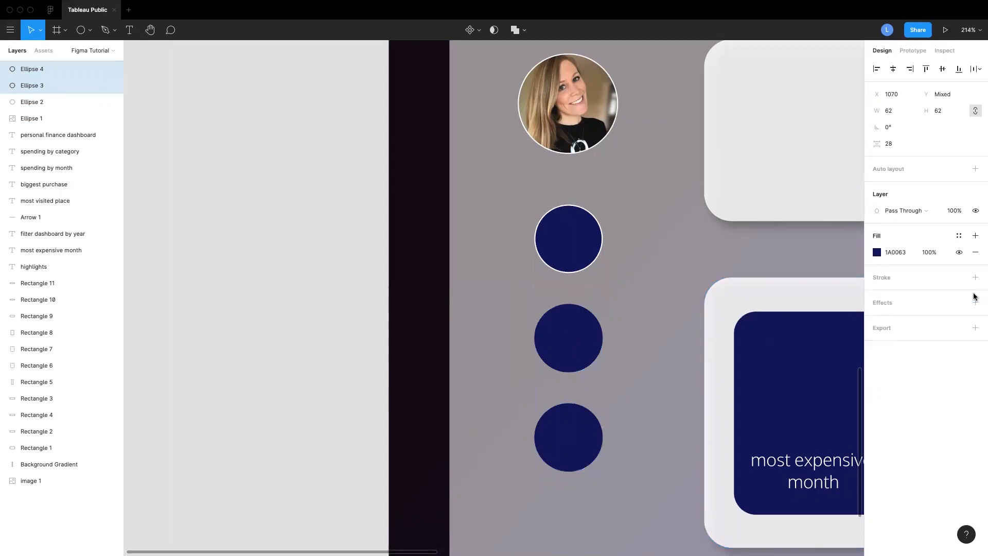
scroll(666, 385, "down", 3)
left_click(665, 382)
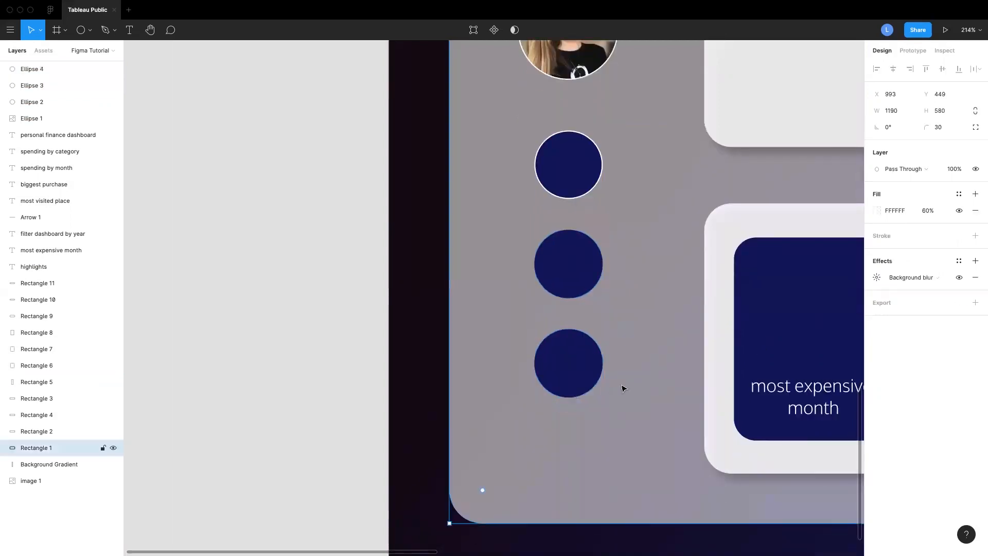
scroll(631, 385, "up", 1)
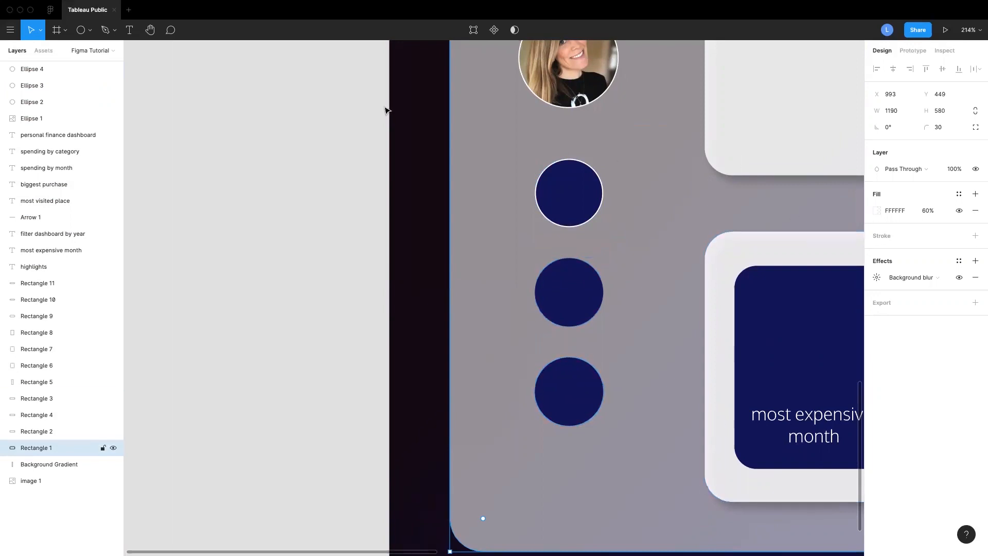
Draw small grey circles about 20 and 13 px across inside the middle navy circle and nudge the larger into place
left_click(88, 31)
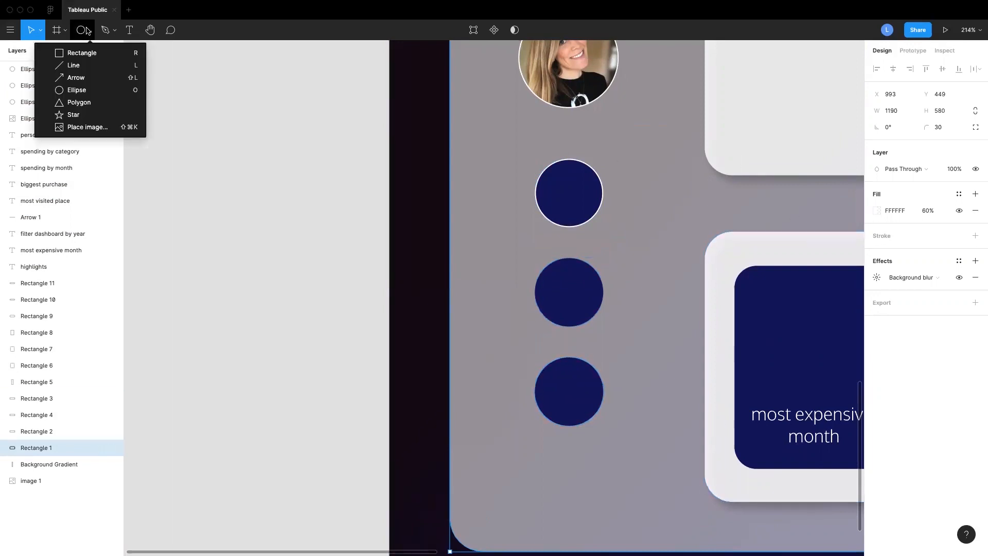
left_click(77, 90)
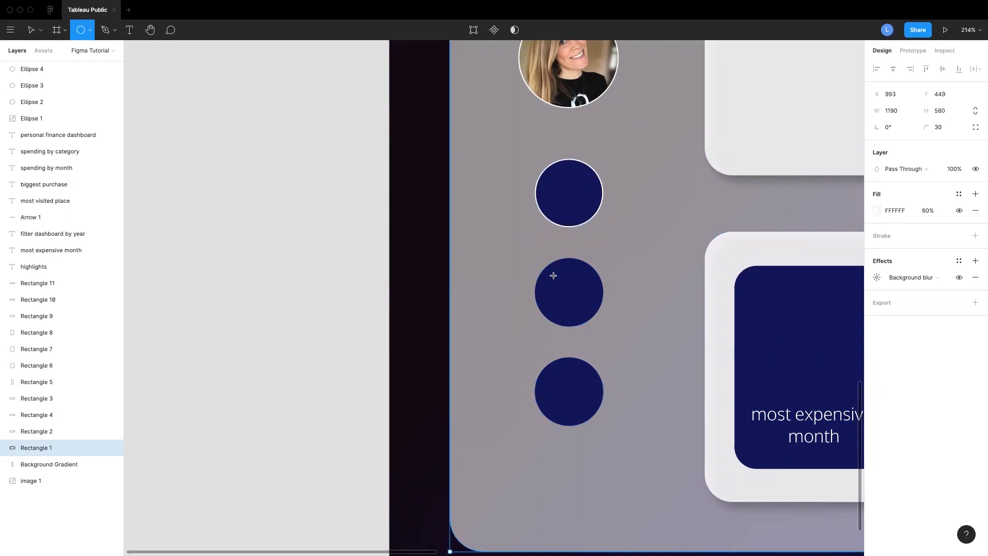
mouse_move(558, 276)
left_mouse_down()
mouse_move(607, 321)
mouse_move(562, 290)
mouse_move(566, 297)
mouse_move(605, 320)
left_mouse_up()
scroll(560, 282, "up", 5)
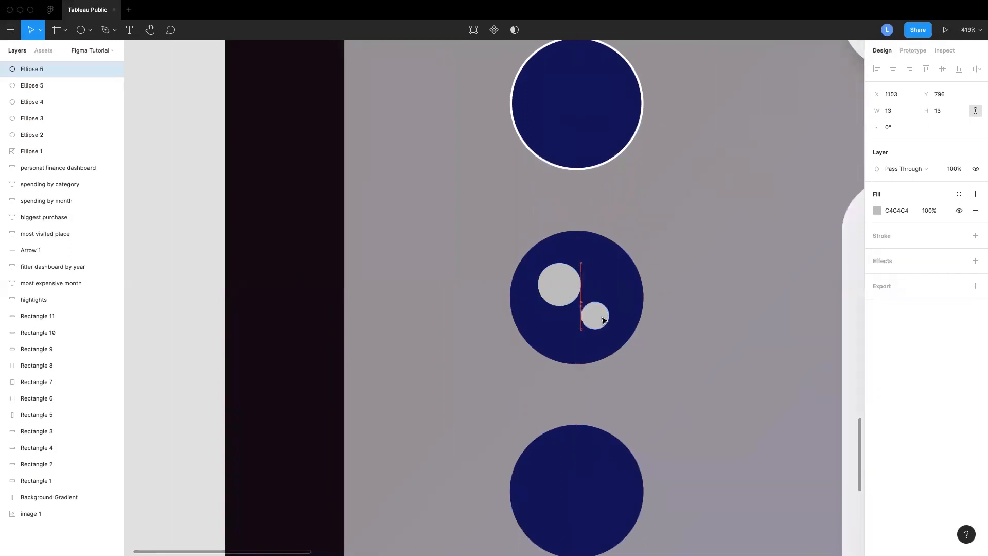
left_click_drag(564, 284, 571, 290)
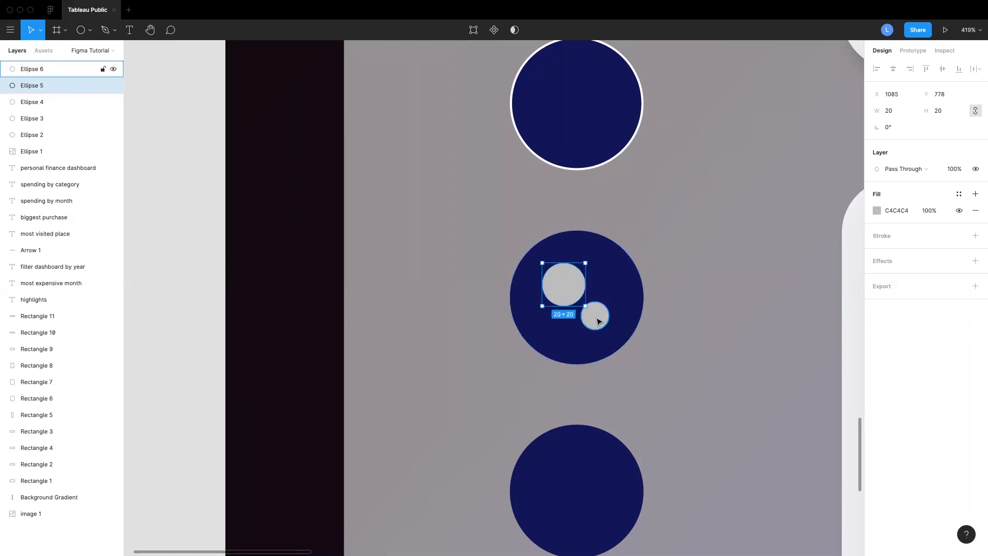
Select both small grey circles together with the middle navy circle
left_click(627, 292)
left_click(594, 324)
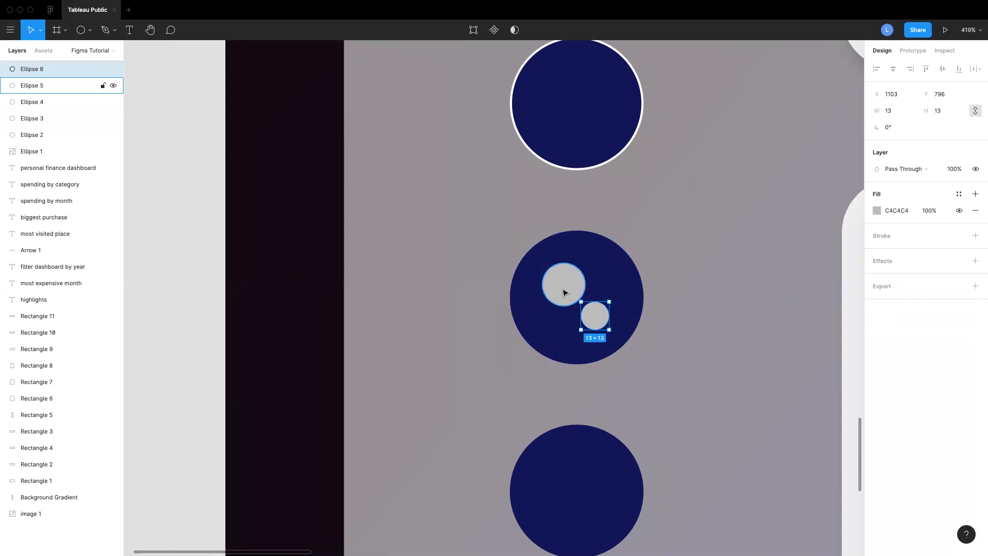
left_click(566, 291, "shift")
left_click(628, 284, "shift")
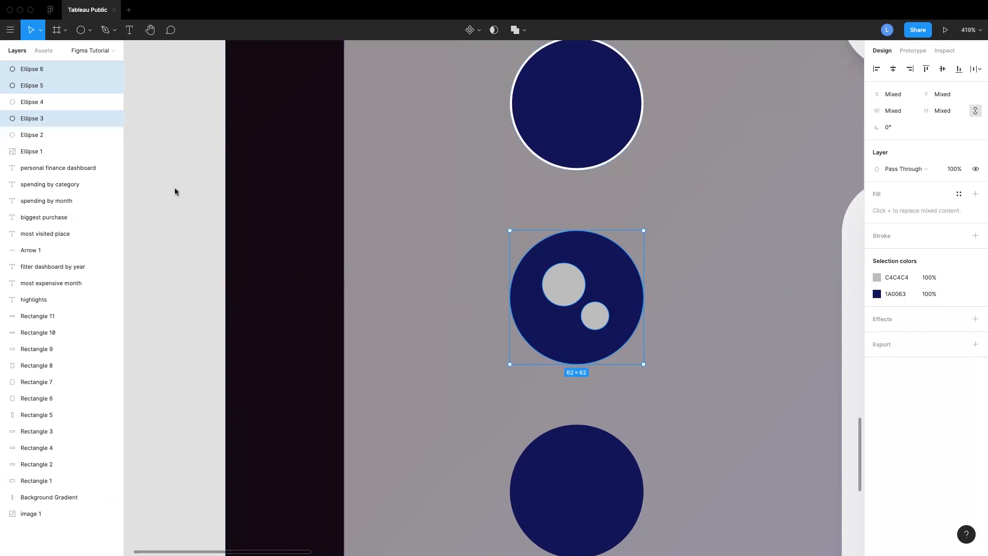
Subtract the two small grey circles from the middle navy circle
left_click(525, 31)
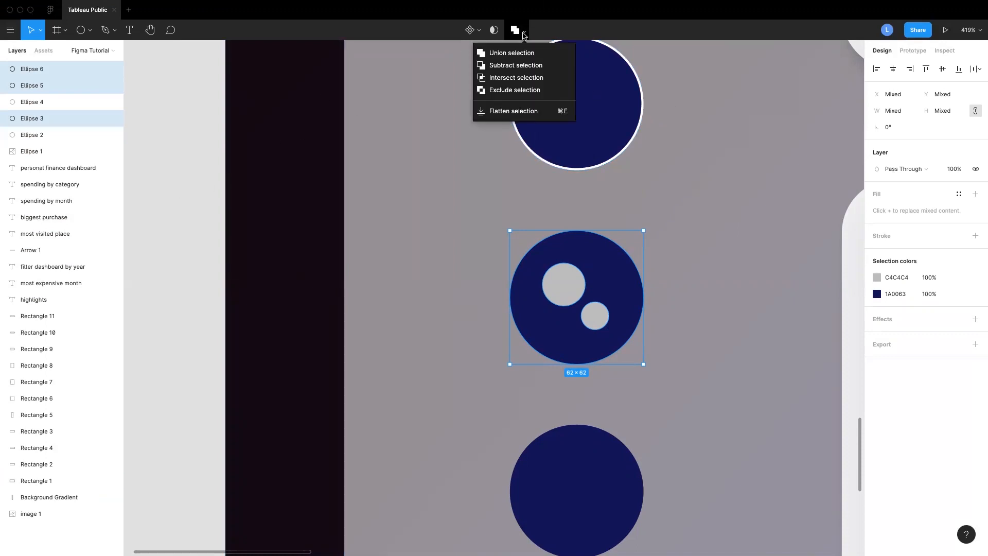
left_click(516, 66)
mouse_move(610, 254)
left_mouse_down()
mouse_move(624, 103)
mouse_move(618, 406)
mouse_move(561, 187)
mouse_move(357, 190)
mouse_move(607, 261)
mouse_move(611, 271)
left_mouse_up()
scroll(681, 423, "down", 3)
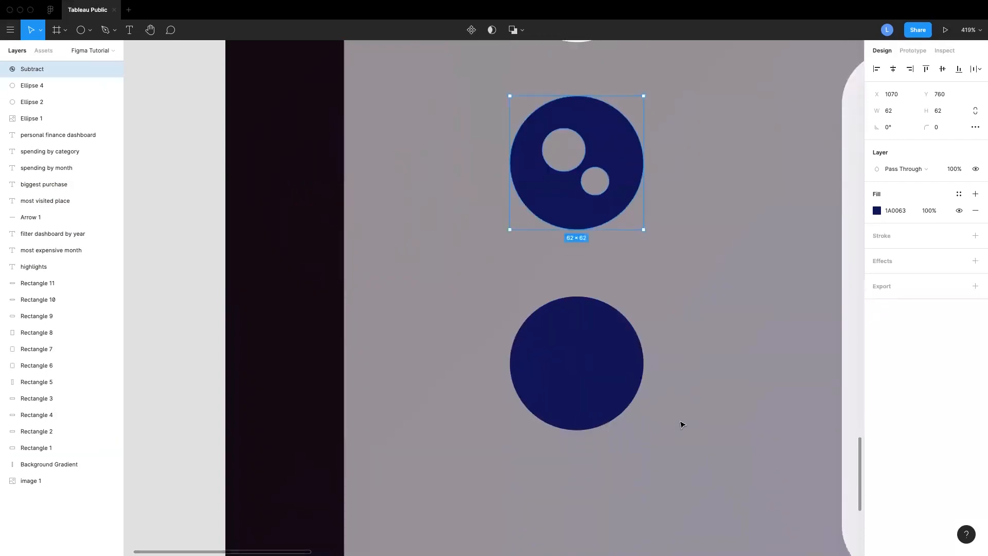
Draw a small grey dot inside the bottom navy circle and duplicate it into a vertical column of three
left_click(570, 377)
left_click(89, 30)
left_click(85, 90)
mouse_move(544, 330)
left_mouse_down()
mouse_move(559, 346)
mouse_move(551, 363)
mouse_move(620, 341)
left_mouse_up()
key("super+d")
key("r")
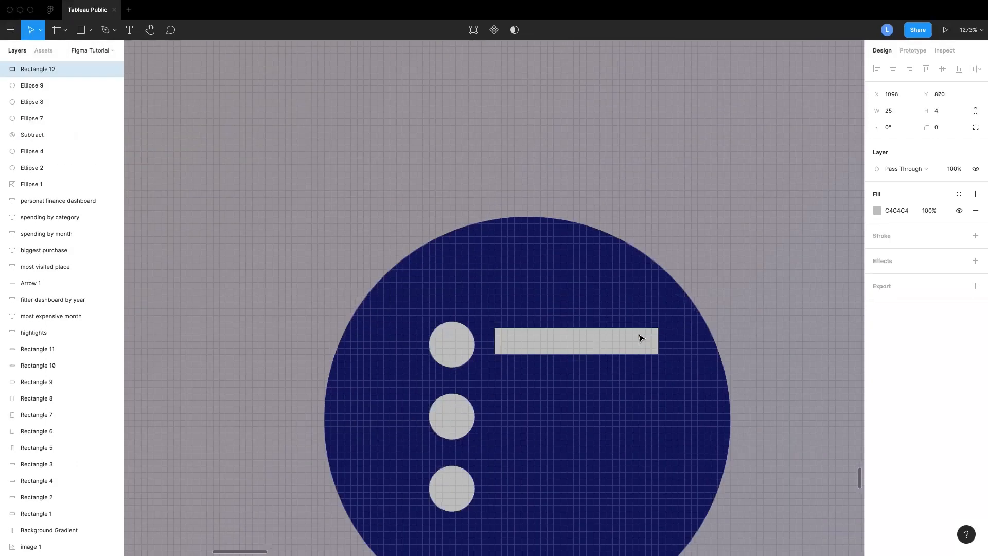
Draw a thin grey bar about 25 × 4 px beside the top dot
scroll(638, 337, "up", 10)
key("super+z")
key("super+z")
scroll(604, 320, "down", 2)
left_click(348, 262)
left_click(463, 262)
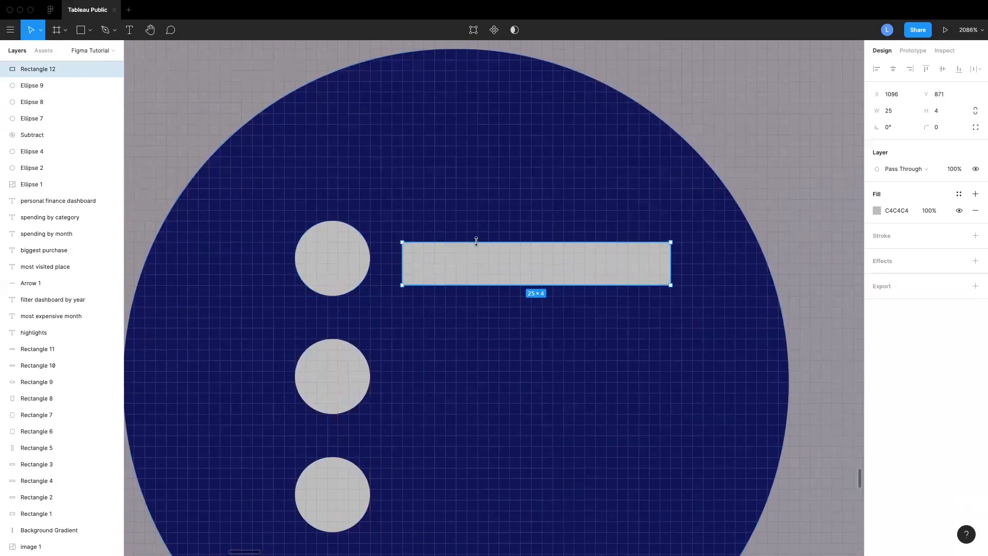
left_click_drag(477, 241, 478, 231)
Duplicate the bar twice, placing copies beside the middle and lower dots
left_click_drag(489, 265, 496, 384)
scroll(500, 378, "down", 2)
left_click_drag(502, 329, 506, 449)
scroll(504, 442, "down", 2)
left_click(500, 263)
Align the three dots and three bars into evenly spaced rows inside the bottom navy circle
left_click(320, 386)
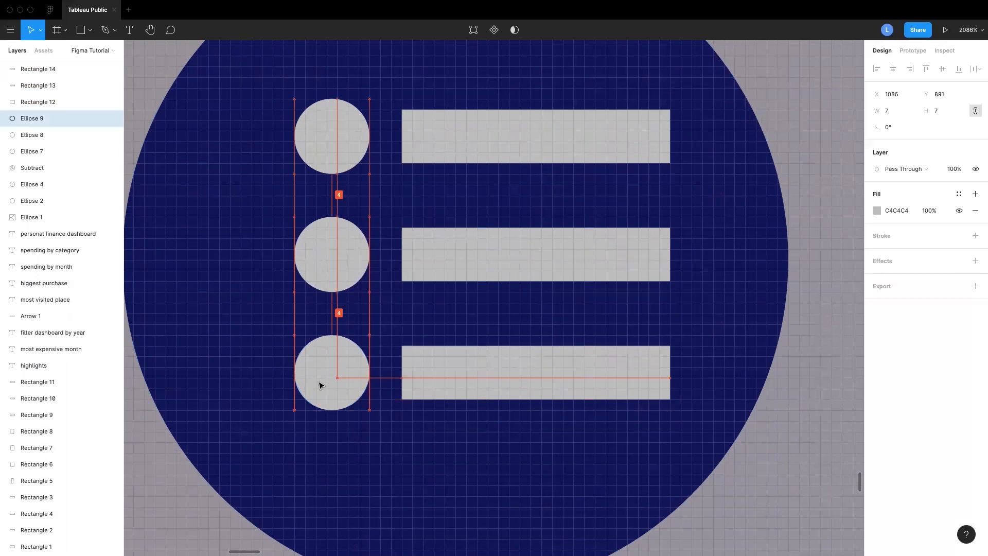
left_click(332, 257, "shift")
left_click(339, 141, "shift")
scroll(365, 95, "left", 1)
left_click_drag(366, 95, 365, 52)
left_click_drag(350, 102, 348, 132)
left_click(480, 154)
left_click(487, 252, "shift")
left_click(488, 366, "shift")
mouse_move(488, 397)
left_mouse_down()
mouse_move(489, 388)
mouse_move(516, 397)
mouse_move(507, 376)
mouse_move(494, 394)
left_mouse_up()
left_click_drag(499, 248, 500, 259)
left_click(511, 138)
left_click(355, 395)
left_click(481, 402, "shift")
left_click_drag(481, 402, 480, 392)
left_click(355, 135)
left_click(485, 134, "shift")
scroll(586, 208, "down", 5)
left_click(504, 227, "shift")
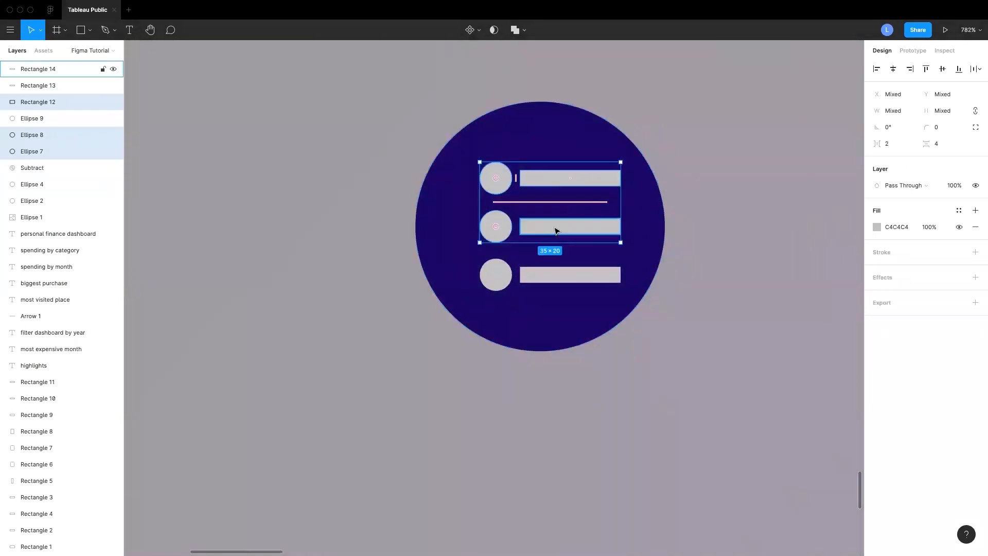
Group the three dots and bars together and nudge the group slightly left
left_click(500, 279, "shift")
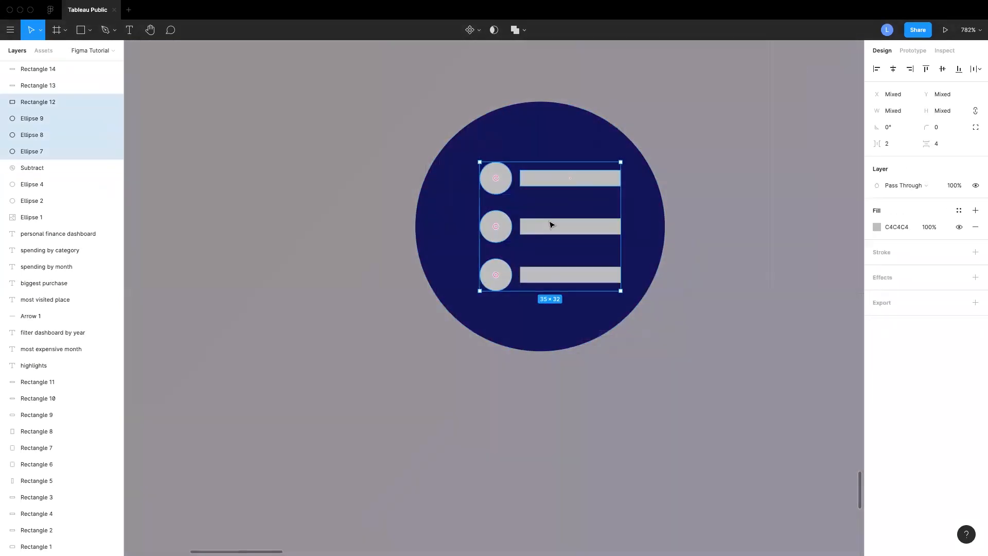
left_click(553, 226, "shift")
left_click(547, 186, "shift")
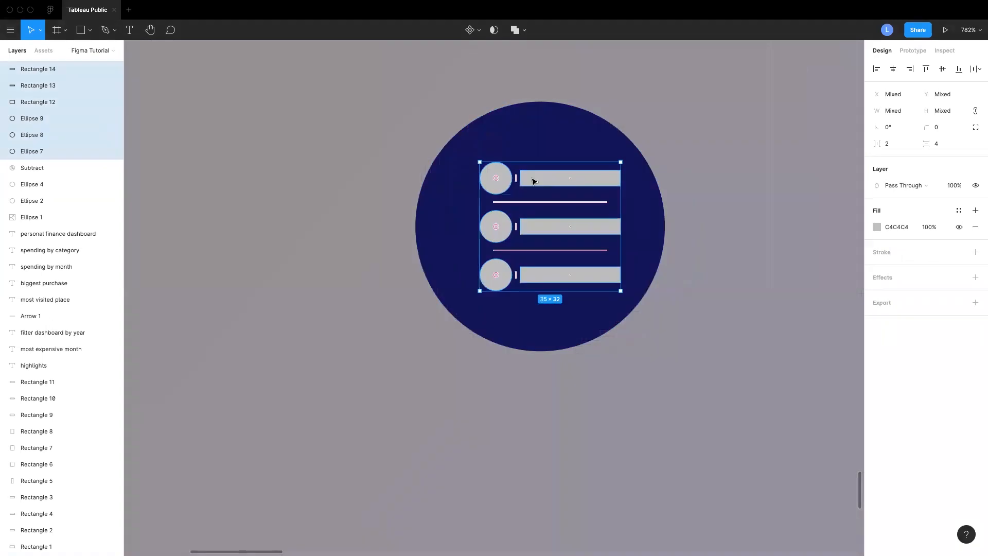
right_click(534, 177)
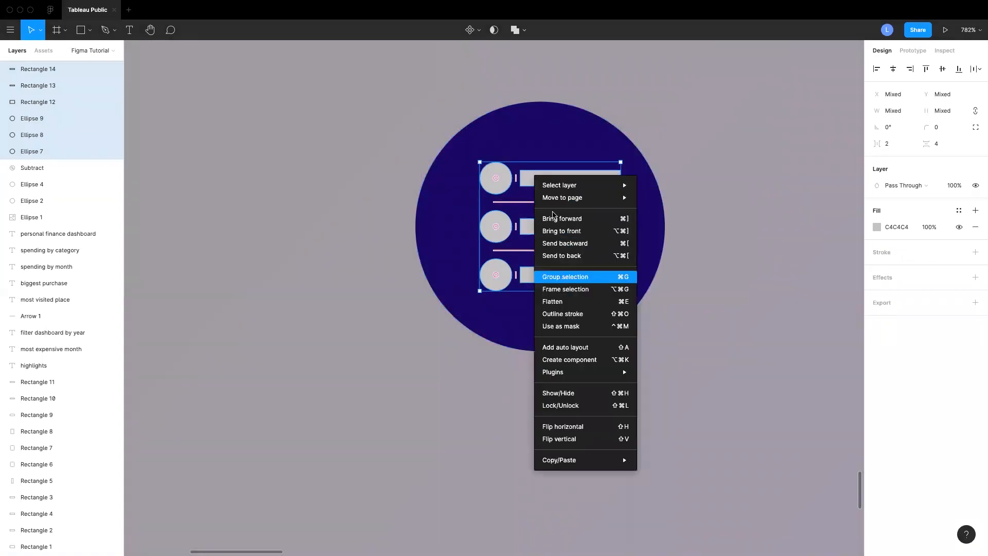
left_click(565, 277)
left_click_drag(587, 228, 582, 229)
Try an exclude operation on the list group and the bottom navy circle, then undo it
left_click(641, 205, "shift")
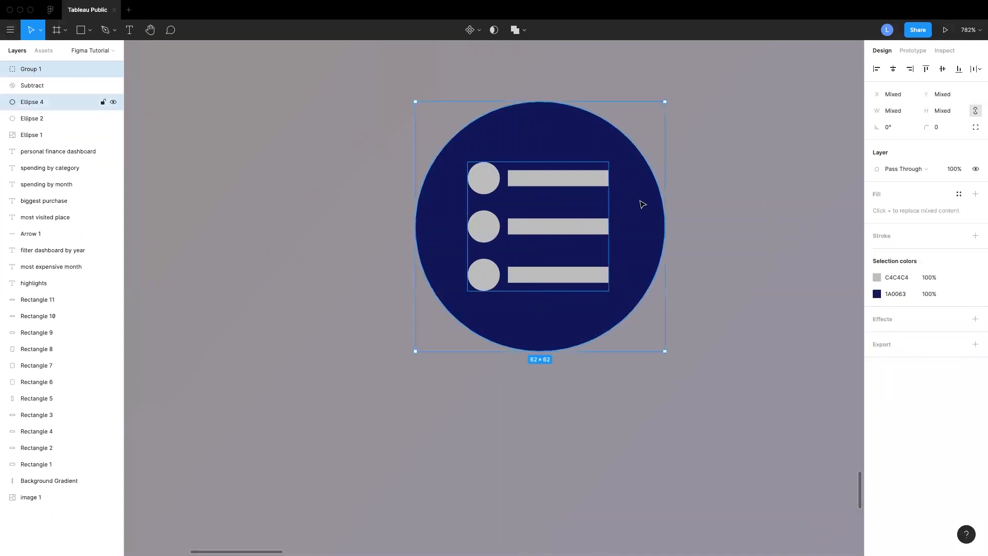
left_click(524, 32)
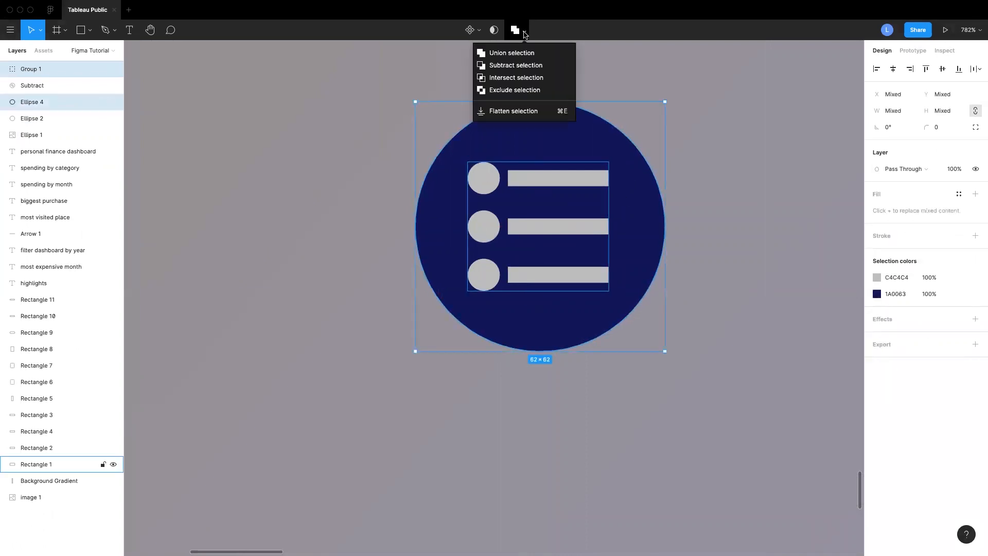
left_click(522, 83)
key("super+z")
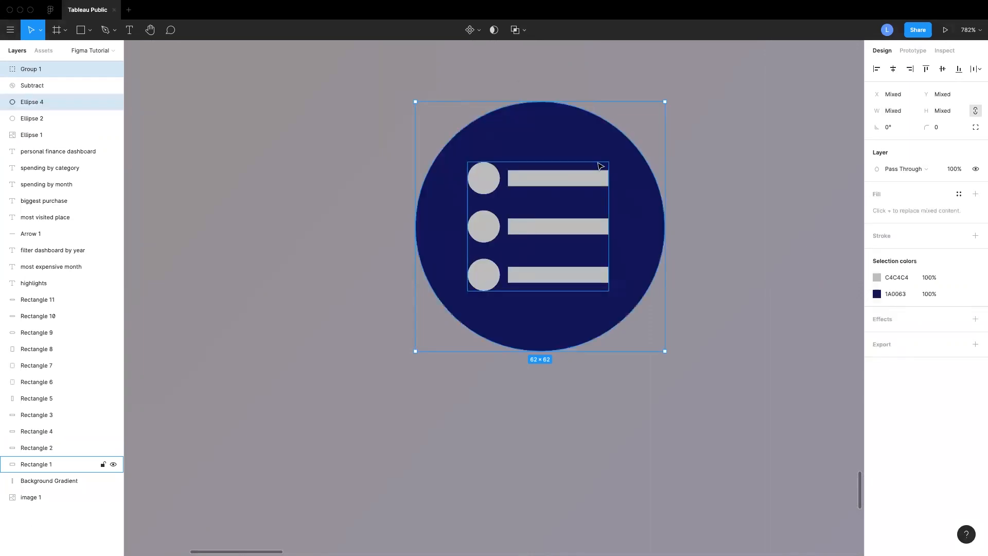
Subtract the grouped dots and bars from the bottom navy circle
left_click(734, 207)
left_click(563, 182)
left_click(637, 187, "shift")
left_click(517, 29)
left_click(524, 66)
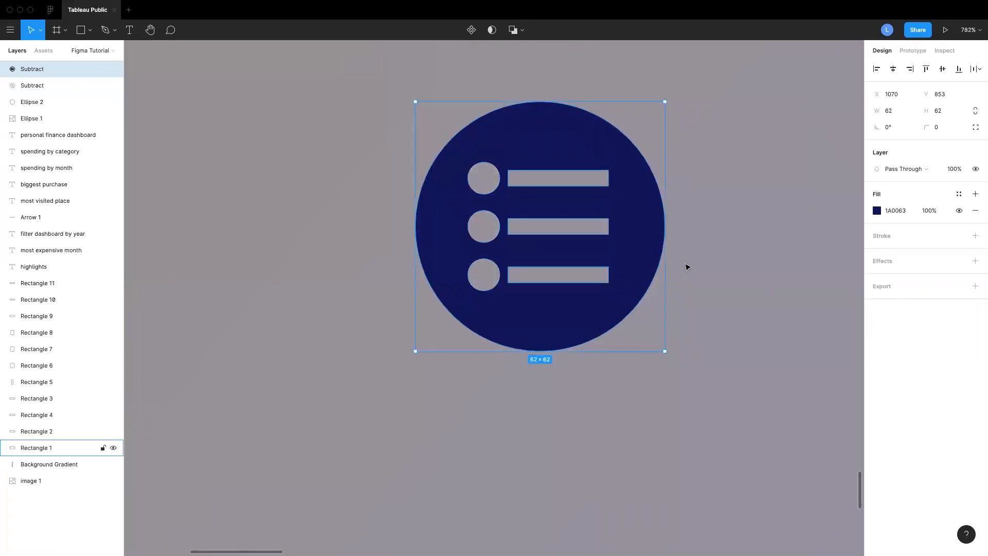
Add a drop shadow to both cut-out navy circles with X 3, Y 2 and blur 5
scroll(687, 267, "down", 5)
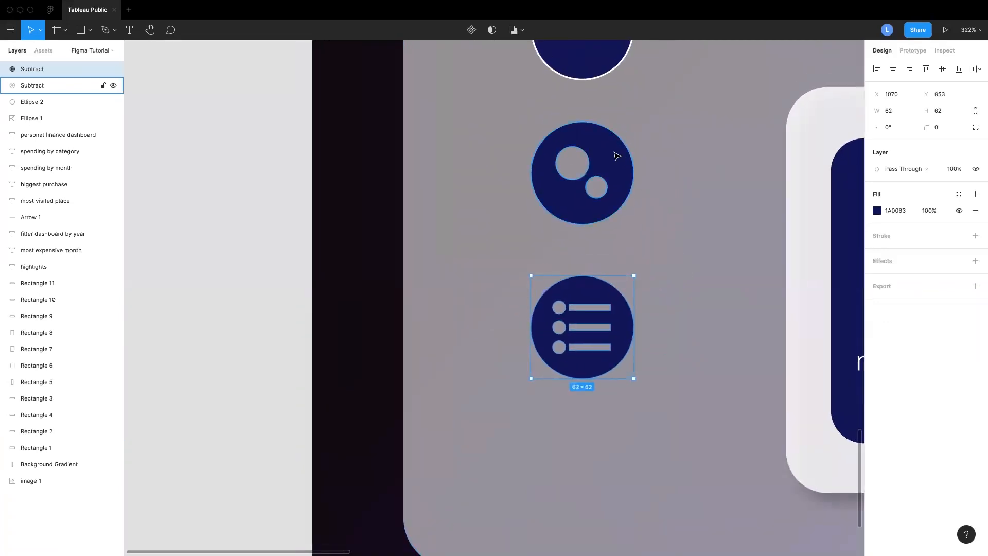
left_click(616, 156, "shift")
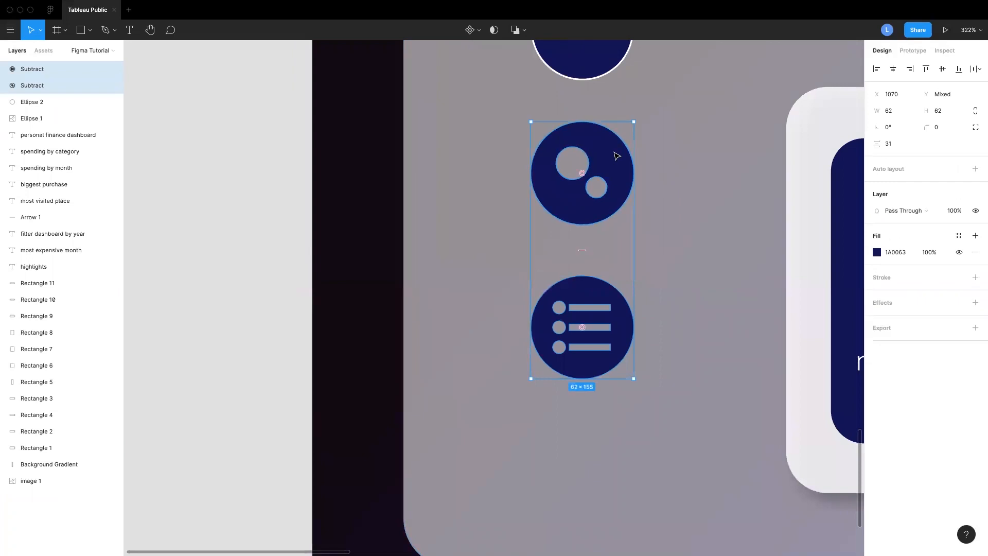
left_click(881, 302)
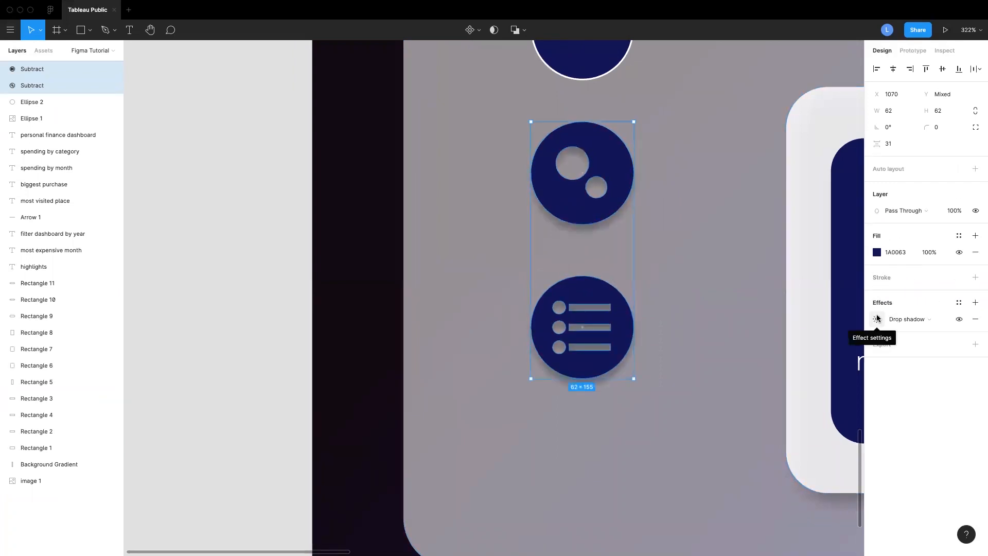
left_click(877, 319)
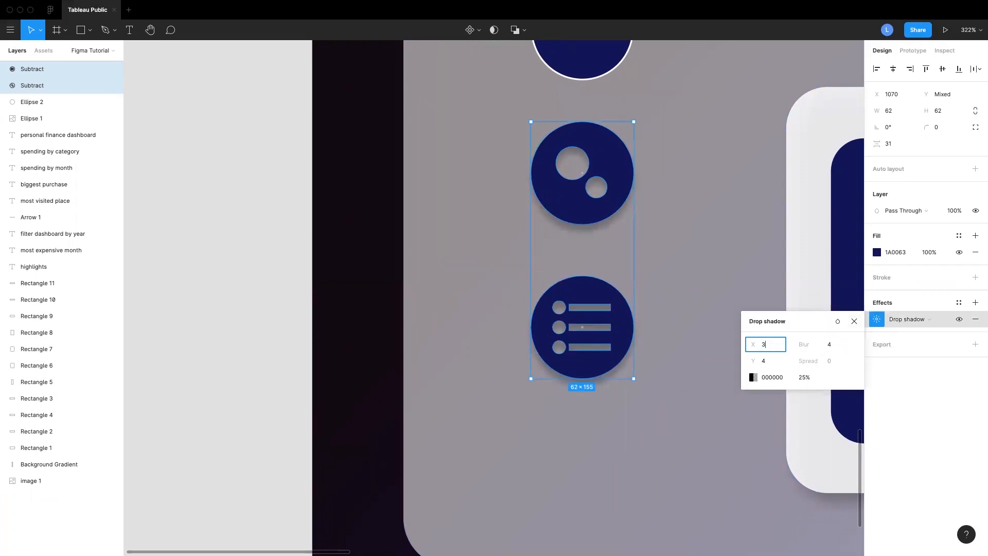
left_click(767, 359)
type("2")
left_click(830, 346)
type("5")
right_click(701, 267)
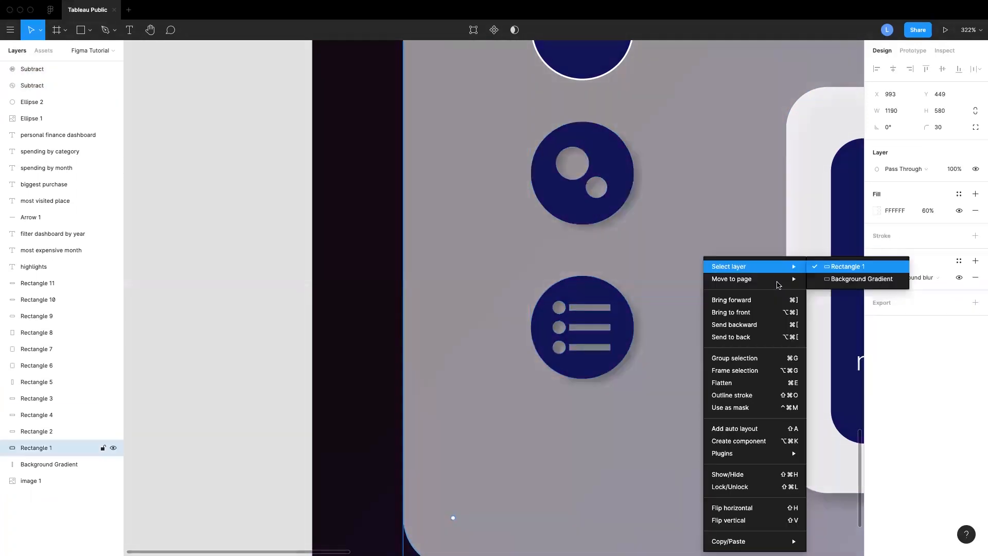
left_click(700, 226)
Draw a 25 × 25 grey square centred in the top navy circle
scroll(705, 237, "up", 4)
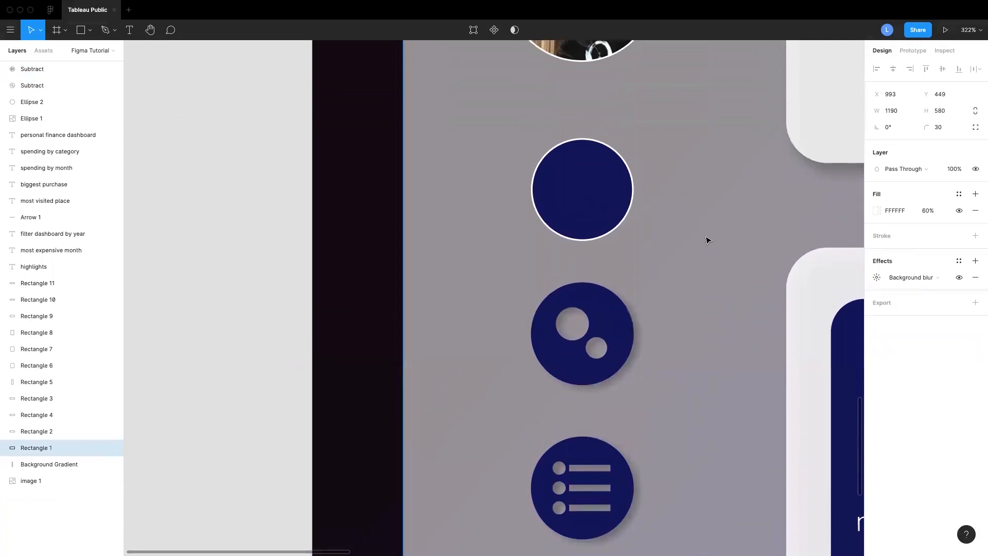
scroll(706, 240, "up", 1)
scroll(706, 241, "left", 1)
scroll(706, 239, "up", 4)
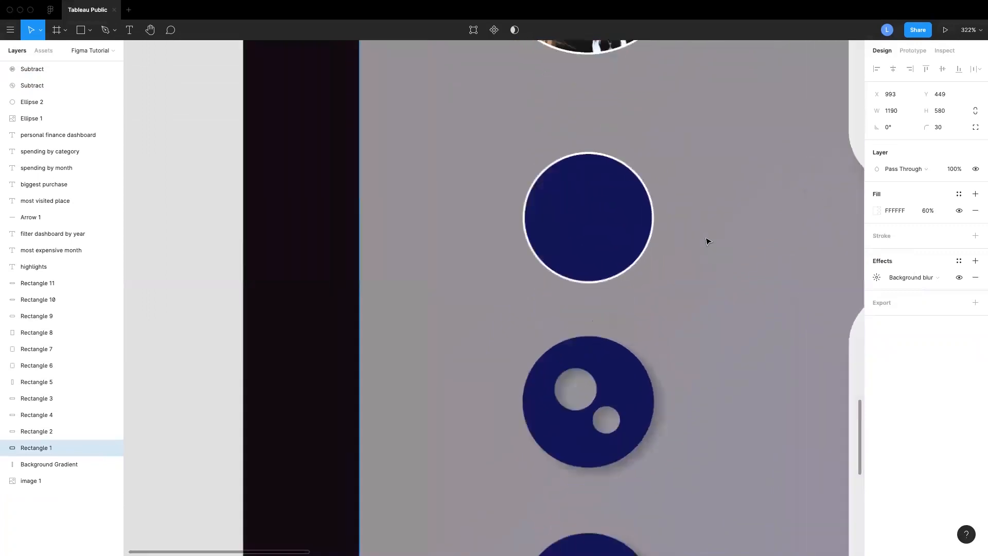
left_click(90, 30)
left_click(57, 52)
mouse_move(542, 210)
left_mouse_down()
mouse_move(600, 275)
mouse_move(575, 238)
left_mouse_up()
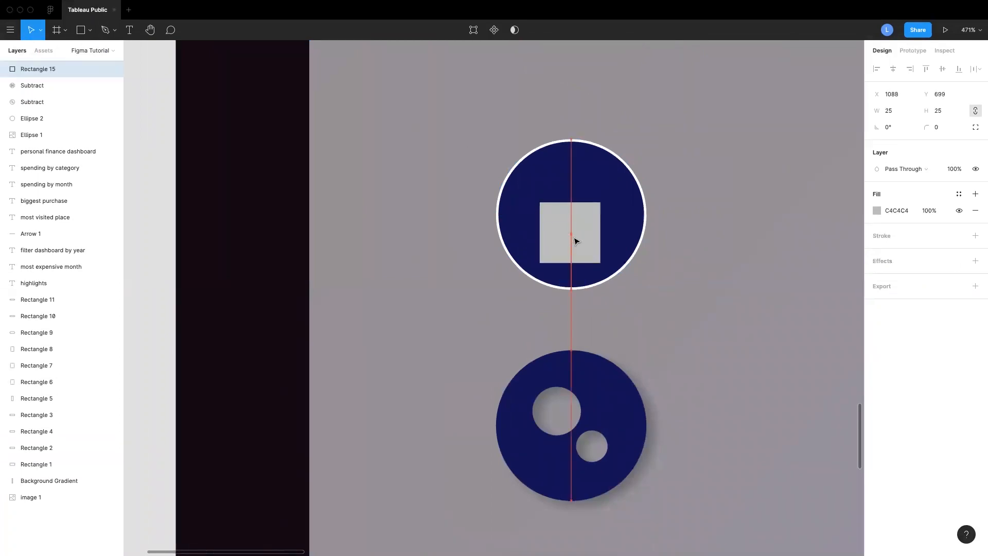
Draw a triangle polygon about 37 × 17 px above the square as a roof
left_click(90, 30)
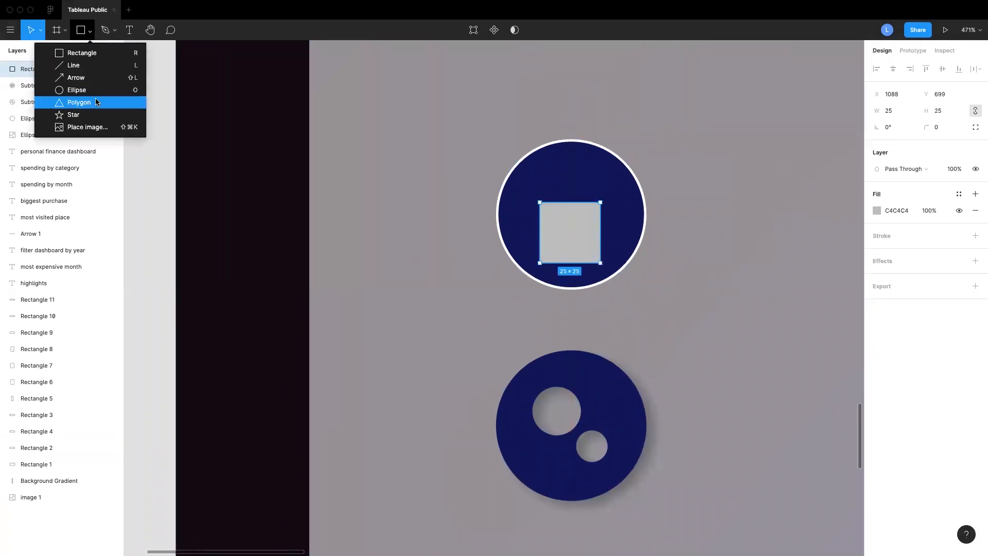
left_click(96, 102)
left_click_drag(539, 169, 592, 204)
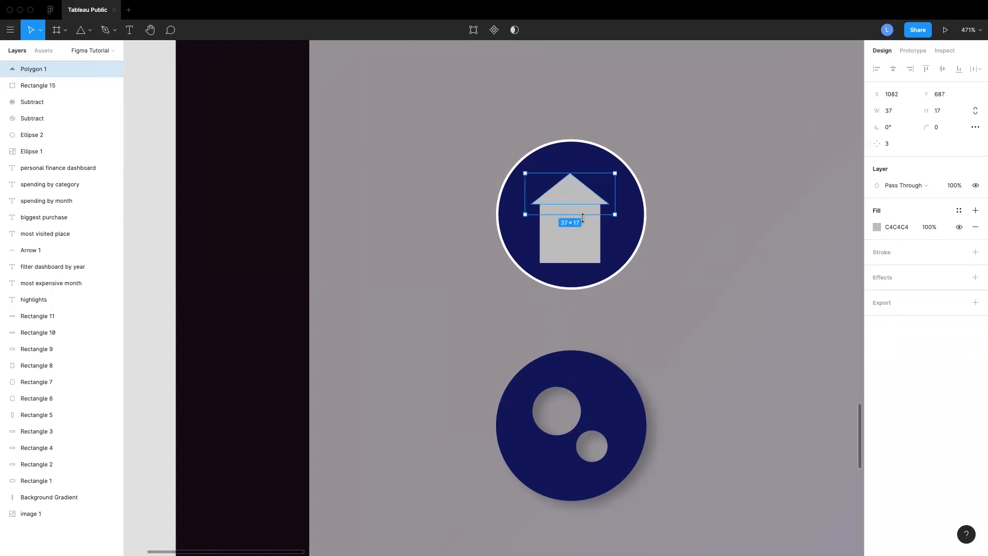
scroll(583, 218, "up", 2)
scroll(583, 218, "up", 2)
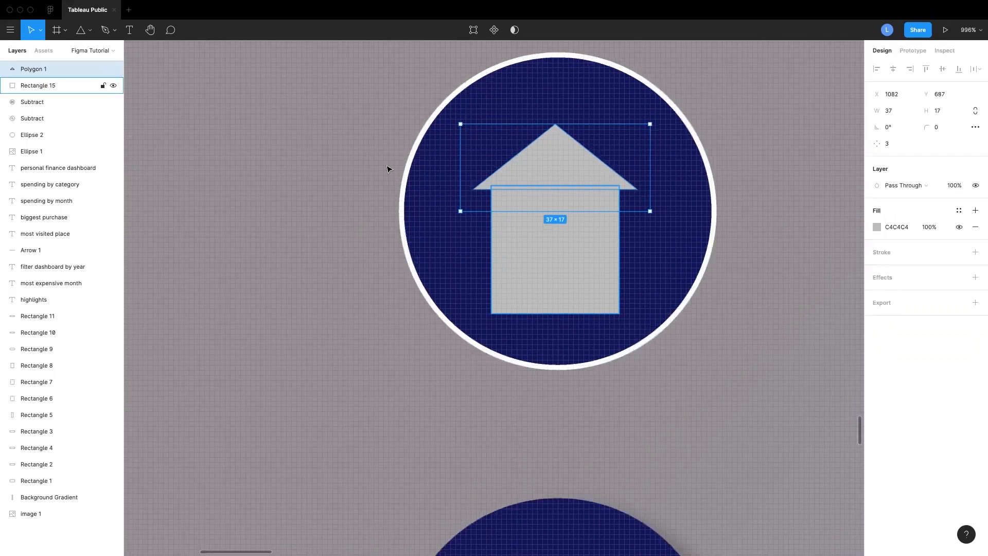
Draw a small door rectangle about 5 × 12 px at the bottom centre of the square
left_click(82, 32)
left_click(88, 50)
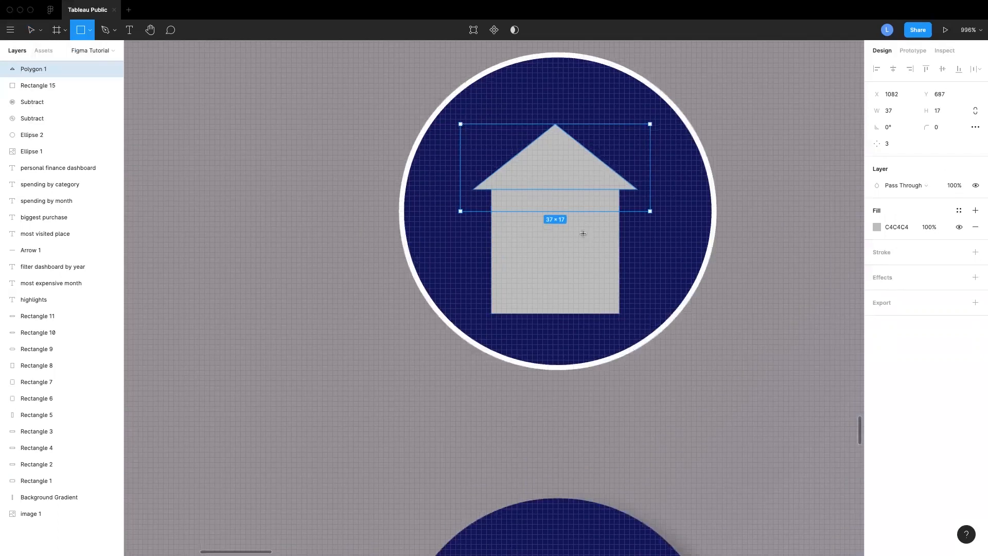
left_click_drag(542, 253, 569, 313)
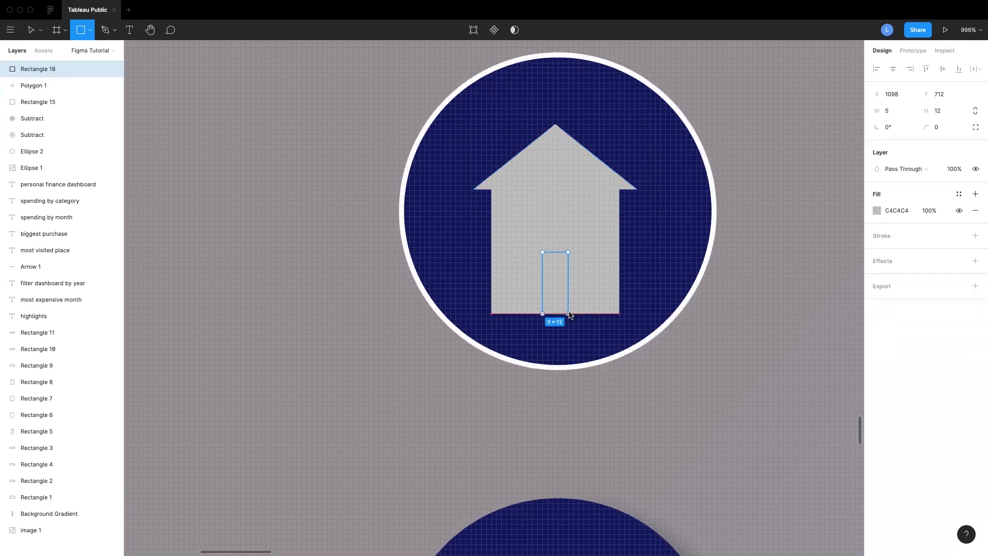
Subtract the door rectangle from the square
left_click(578, 233, "shift")
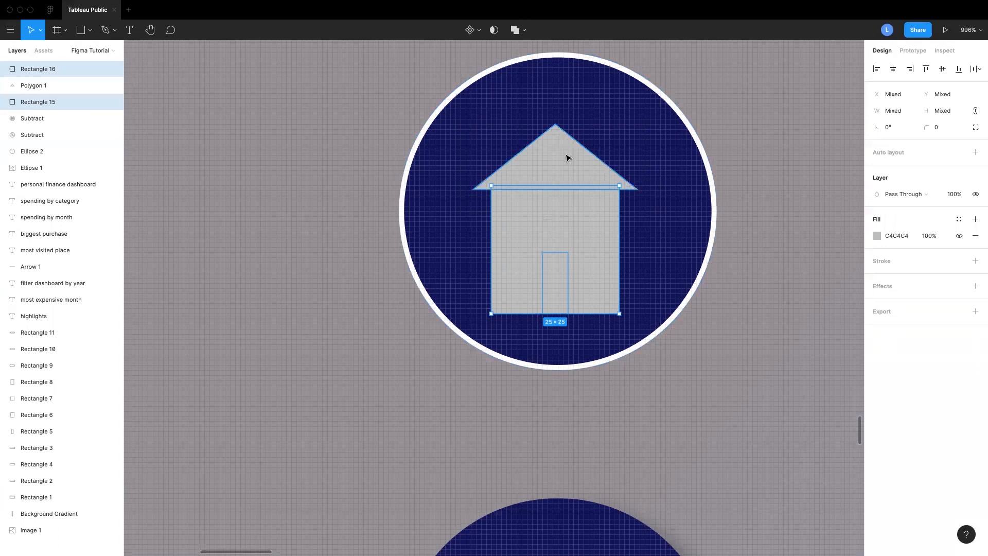
left_click(525, 30)
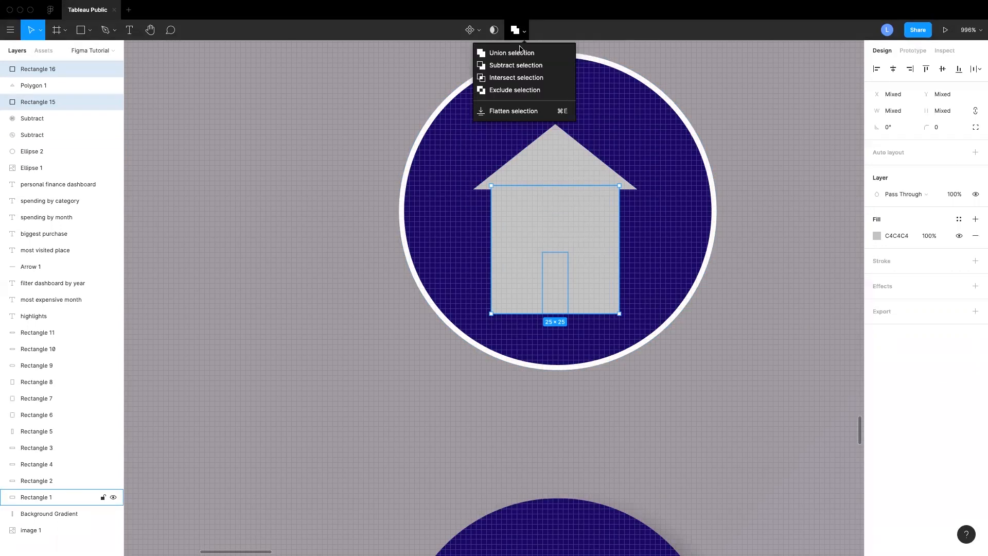
left_click(521, 66)
Unite the roof triangle with the house body into one shape
left_click(566, 170, "shift")
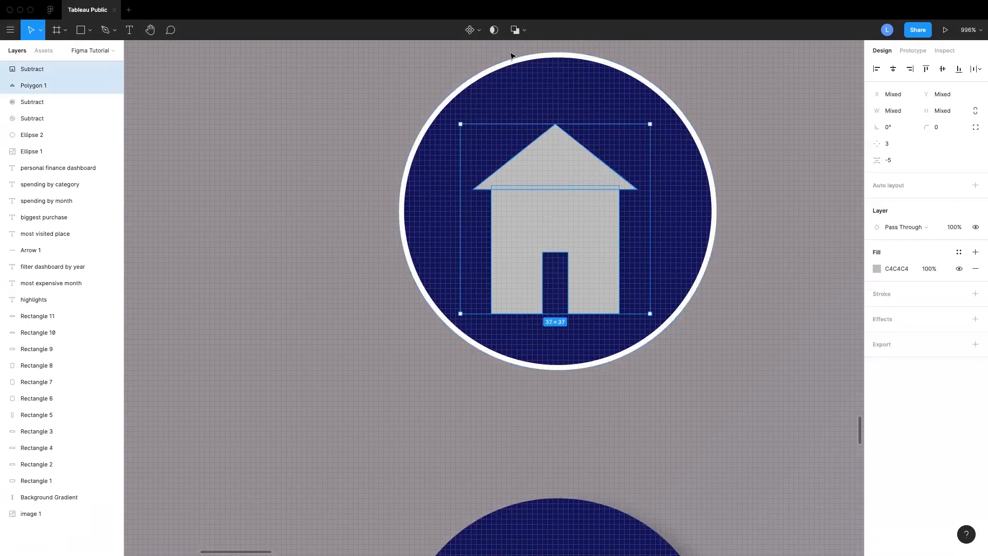
left_click(524, 30)
left_click(520, 53)
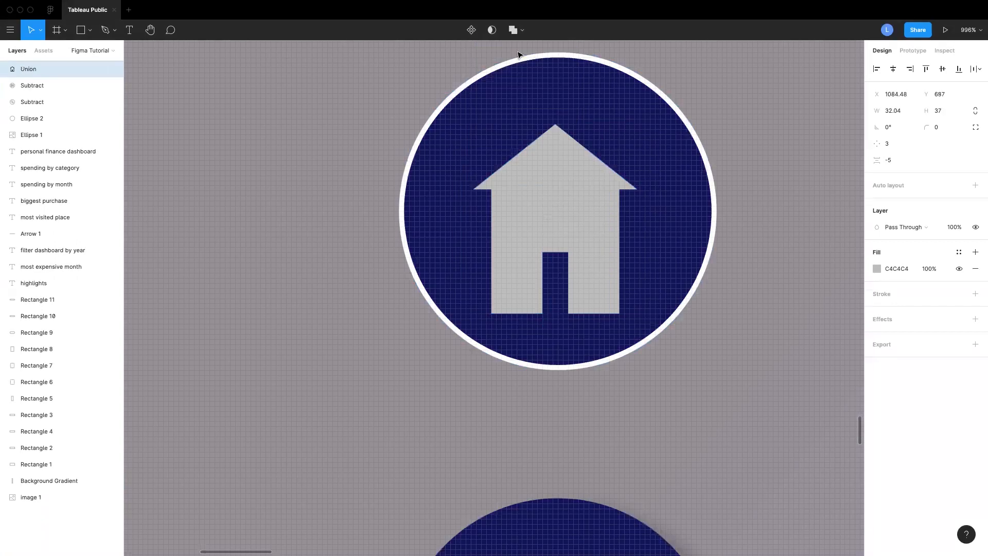
Nudge the house icon into the circle's centre and shorten it to about 32 × 31 px
key("Up")
key("Up")
key("Up")
key("Up")
key("Right")
key("Right")
left_click_drag(599, 292, 599, 272)
key("Down")
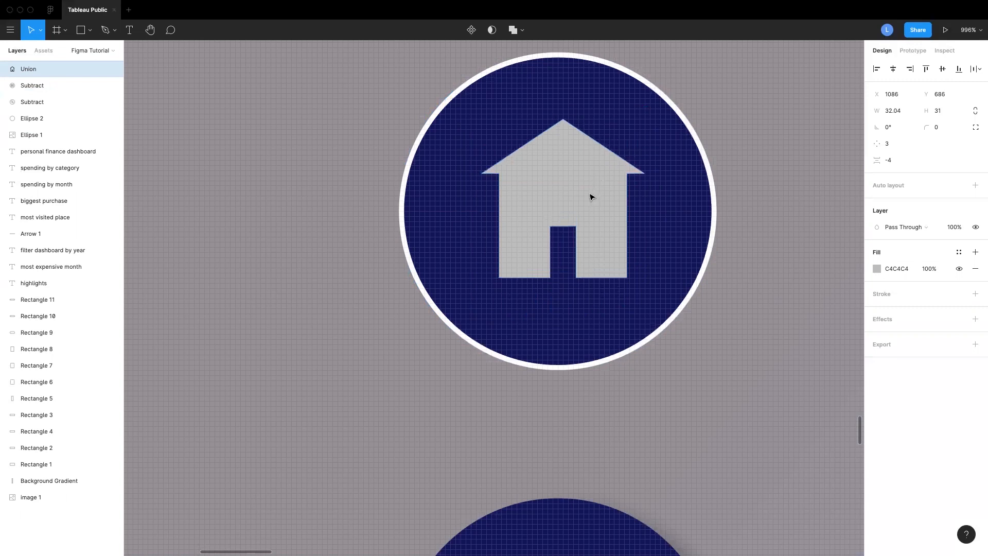
key("Left")
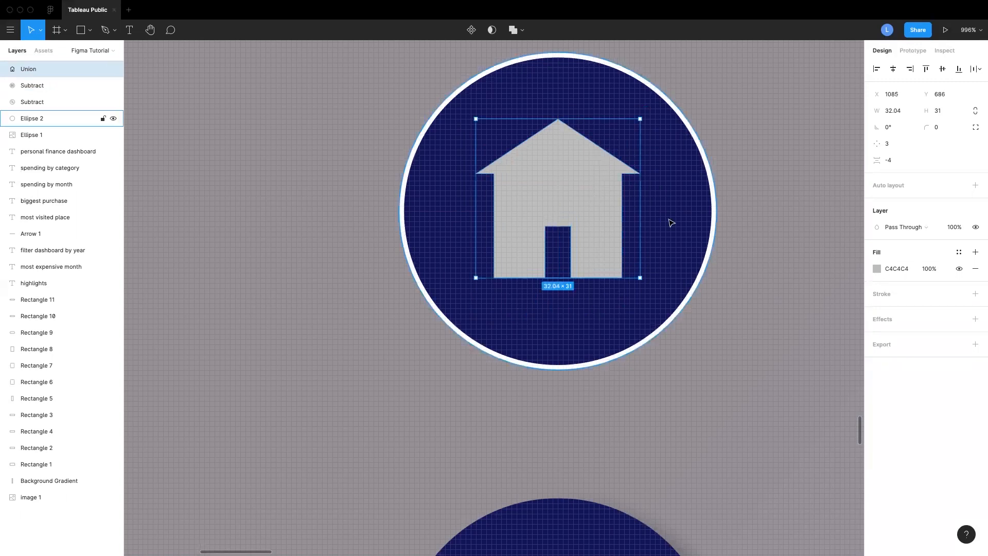
Zoom out to review the sidebar icons beside the panel
scroll(670, 224, "down", 10)
scroll(671, 224, "up", 3)
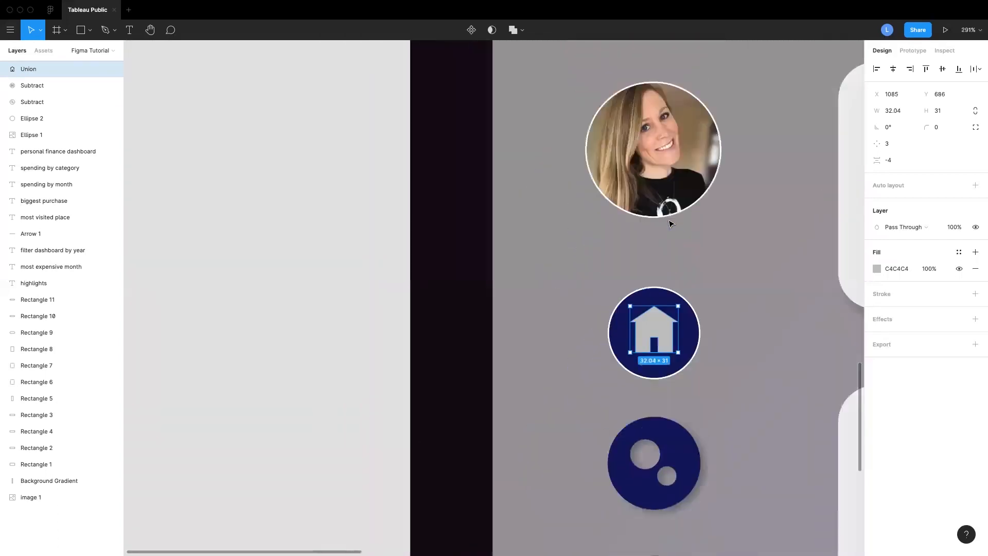
scroll(670, 224, "down", 5)
scroll(670, 224, "up", 1)
scroll(671, 224, "up", 8)
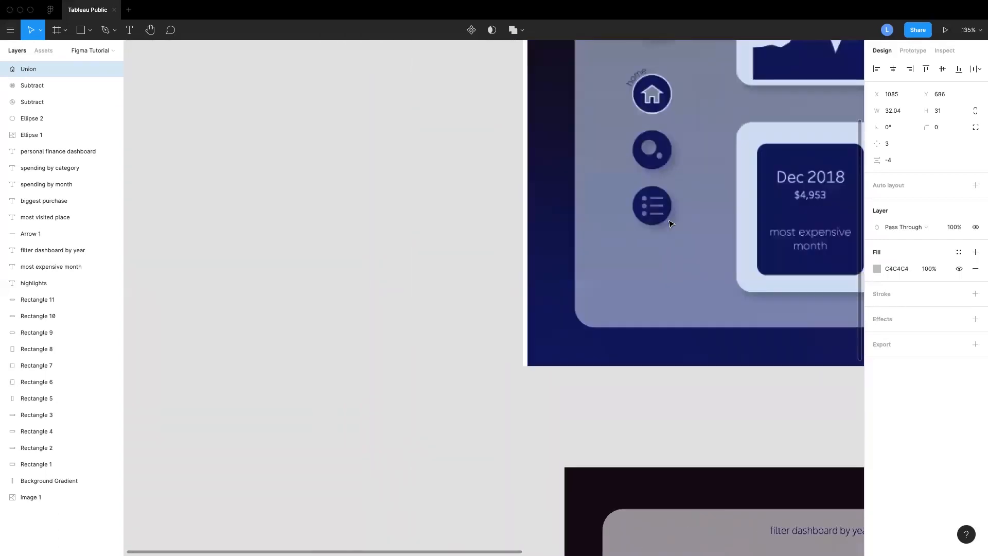
scroll(670, 224, "down", 8)
scroll(669, 221, "down", 3)
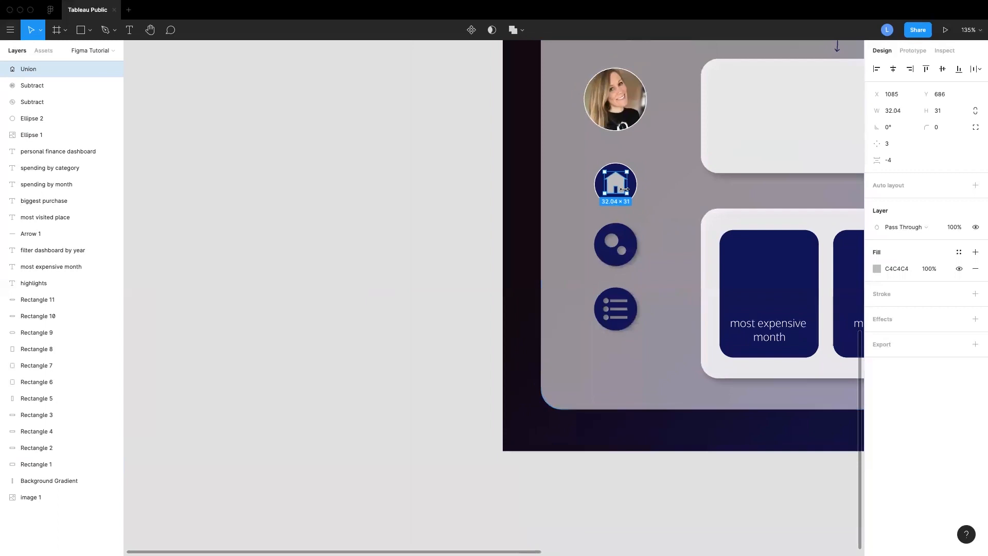
Subtract the house shape from its navy circle to cut the icon out
scroll(640, 190, "up", 6)
scroll(603, 165, "up", 3)
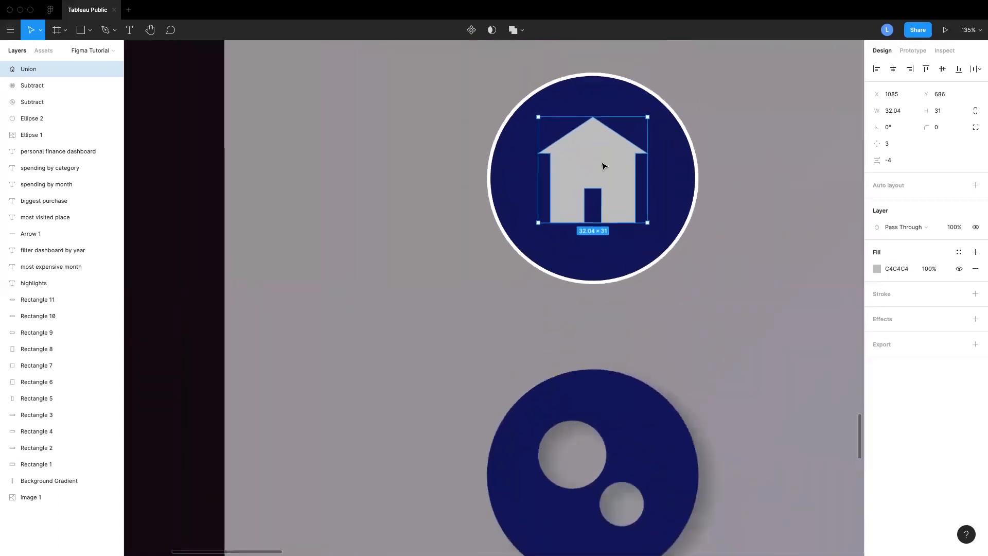
left_click(681, 200)
left_click(607, 176, "shift")
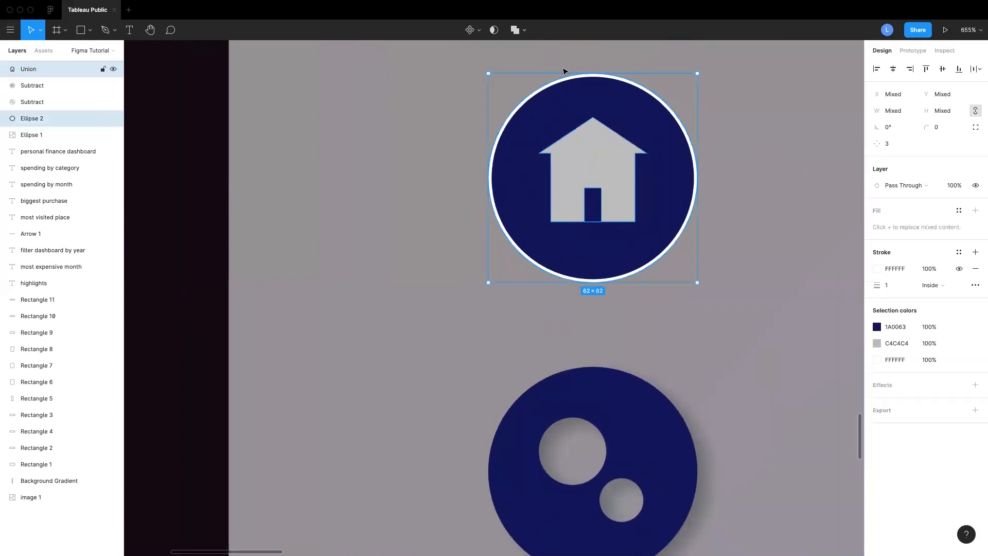
left_click(527, 30)
left_click(519, 66)
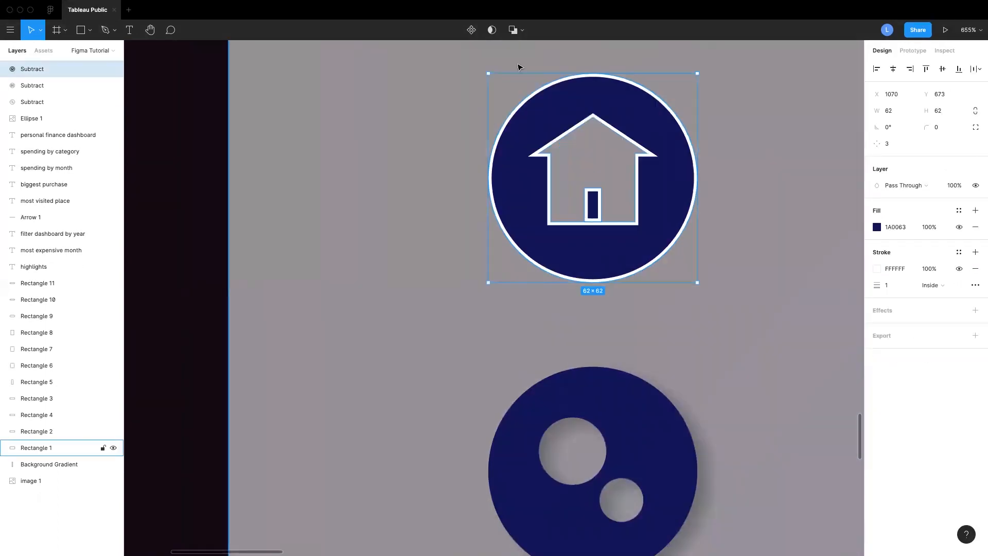
Extend the house's door rectangle down to the base and widen it to about 6 × 11 px
left_click(734, 219)
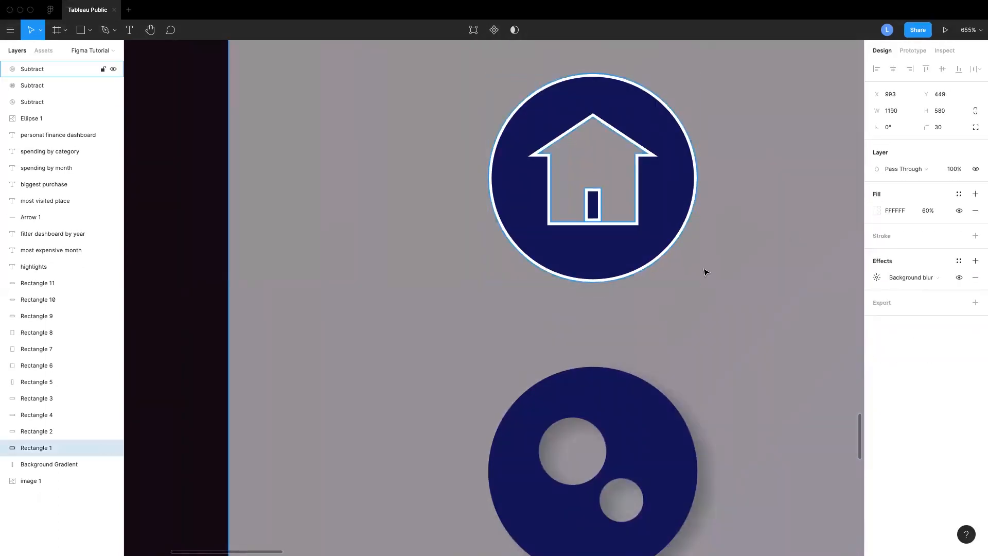
double_click(591, 201)
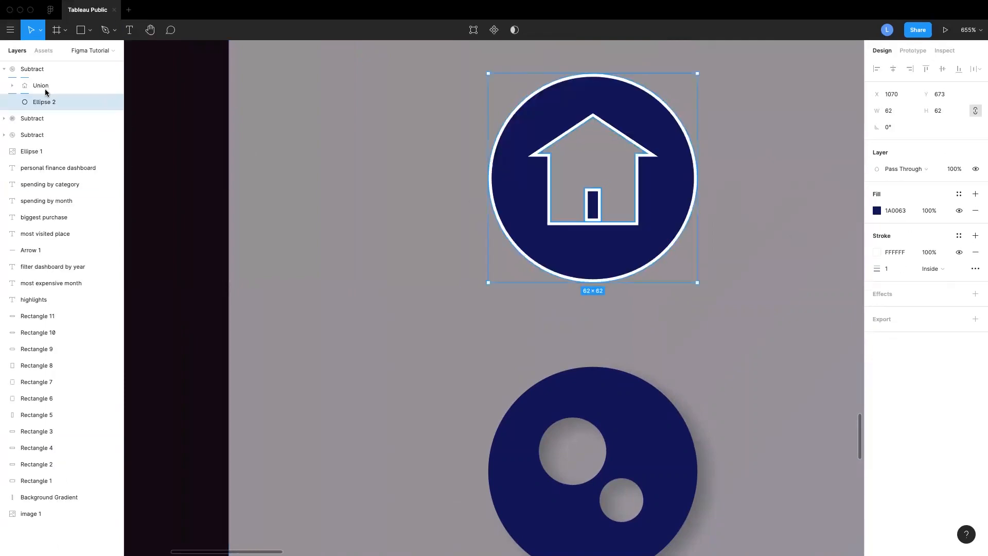
left_click(12, 86)
left_click(23, 103)
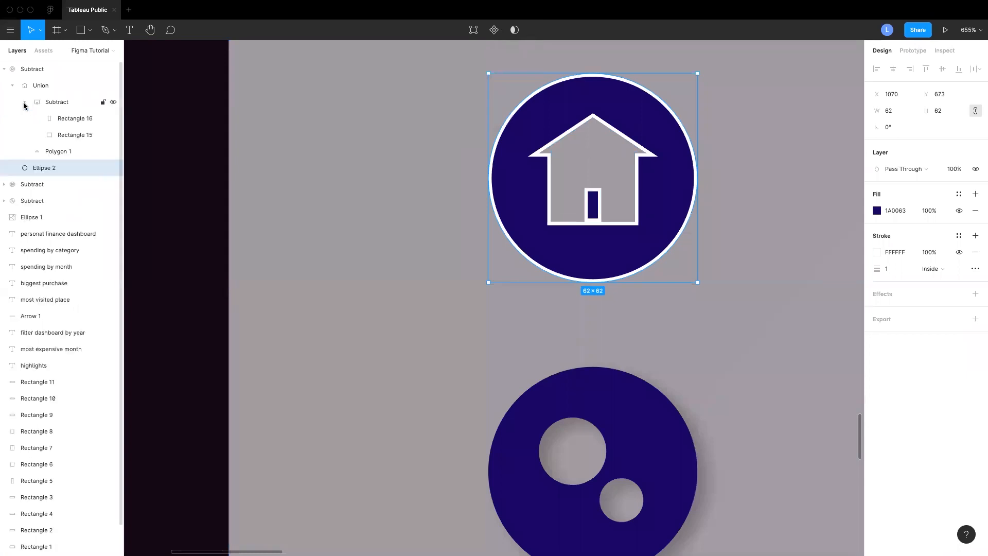
left_click(114, 118)
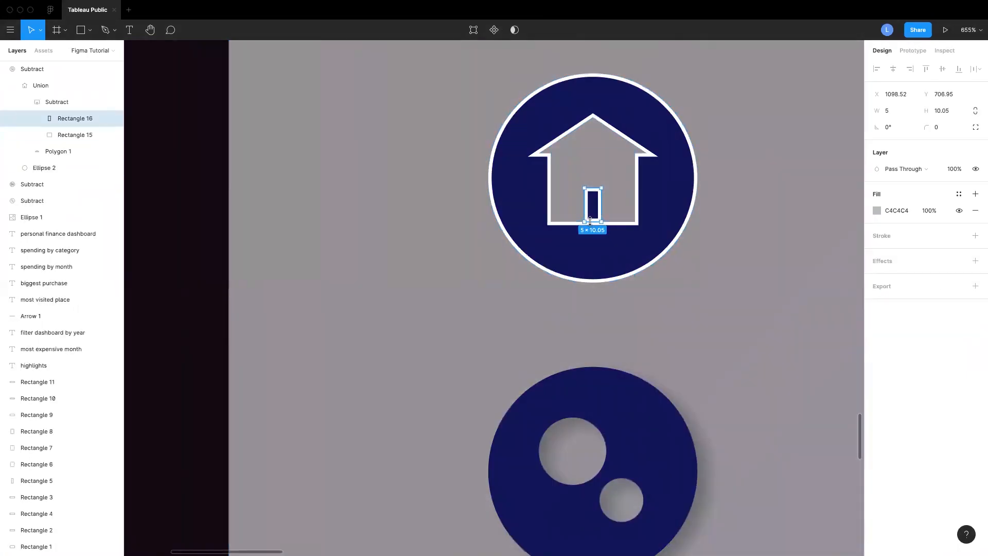
left_click_drag(590, 221, 591, 224)
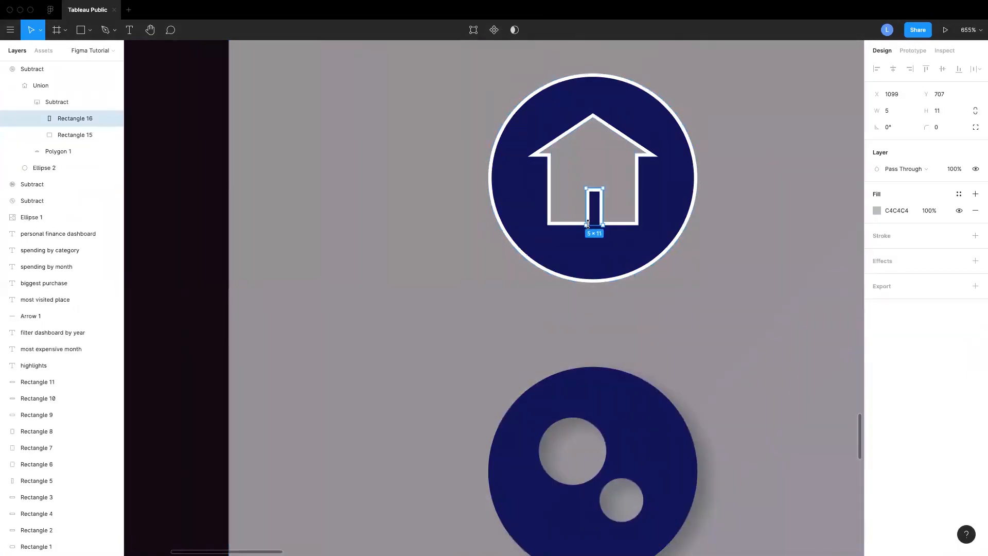
left_click_drag(585, 212, 583, 212)
left_click(710, 302)
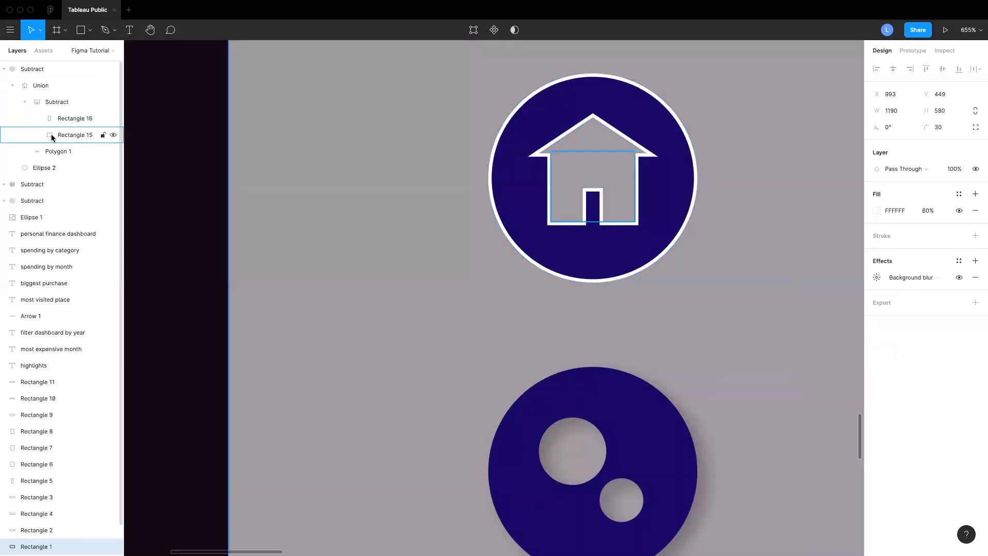
left_click(53, 119)
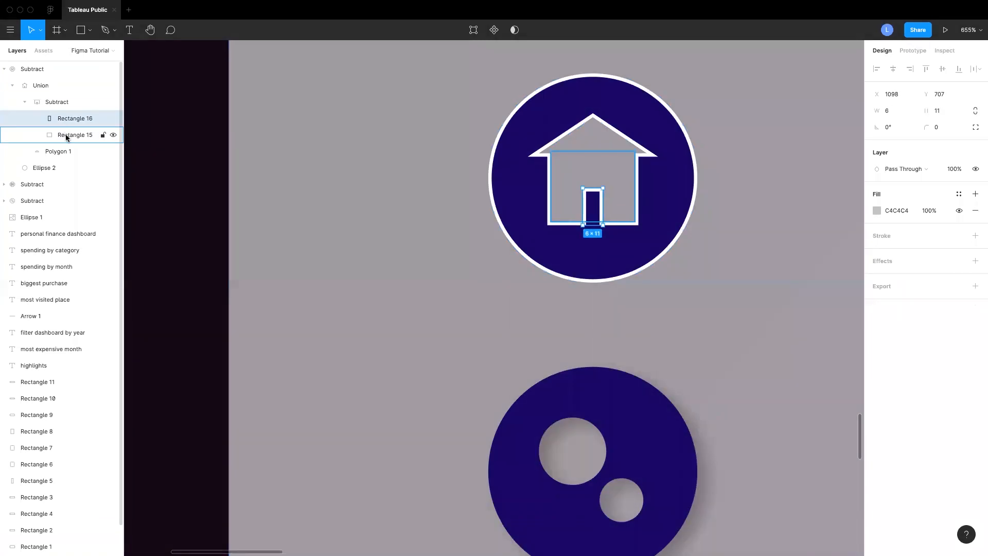
left_click(67, 136)
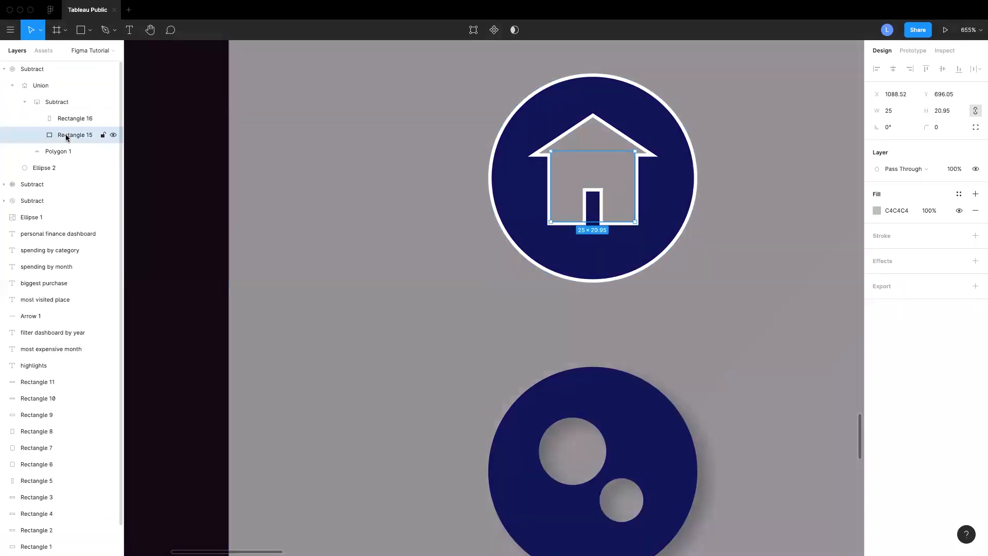
left_click(721, 298)
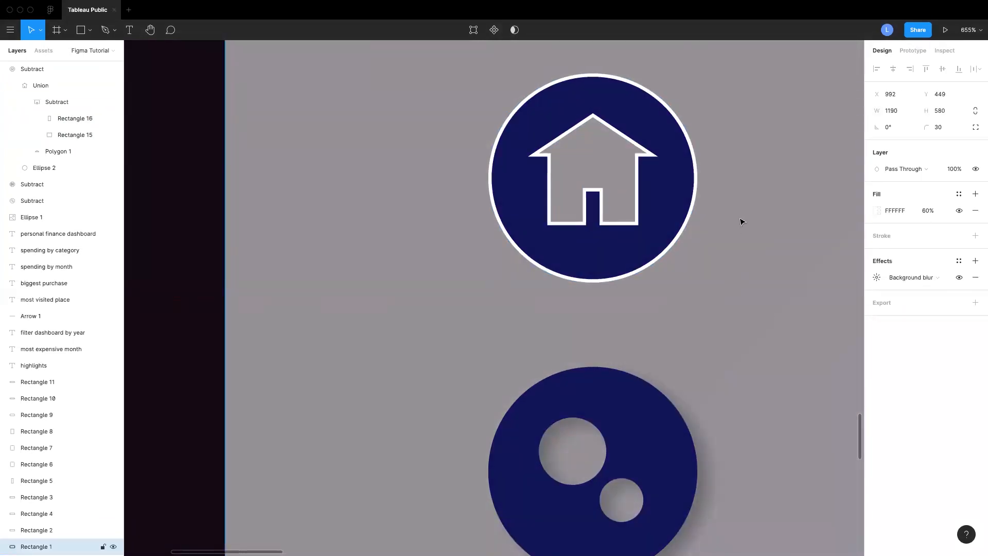
Add a drop shadow to the house icon, setting the offsets to 3 and 2 and the blur to 5
scroll(783, 259, "down", 10)
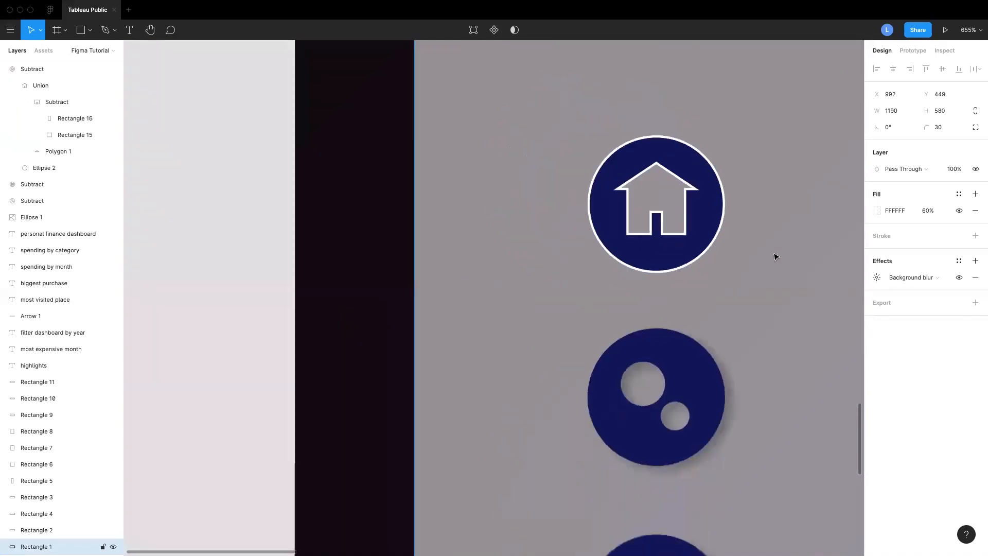
scroll(775, 256, "up", 6)
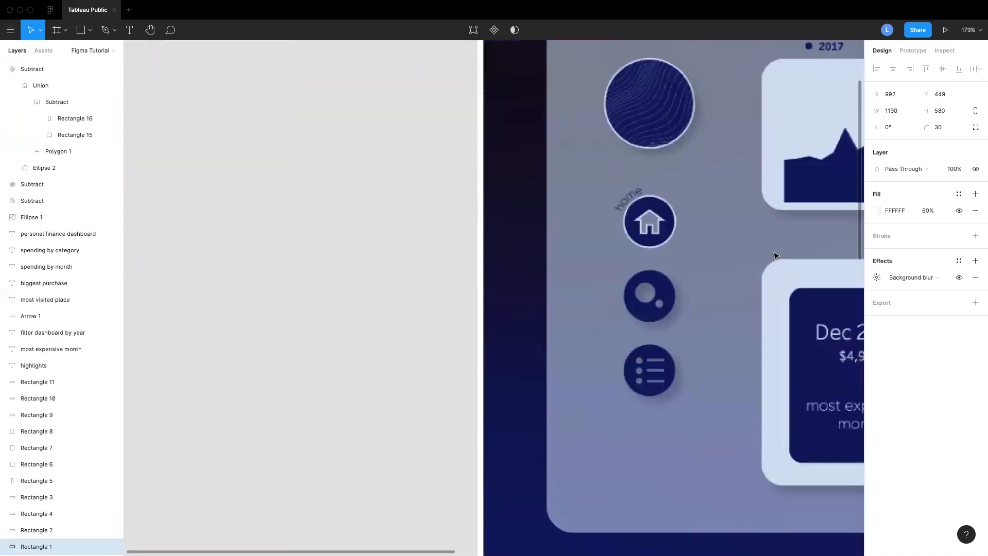
scroll(701, 248, "down", 9)
scroll(700, 248, "down", 6)
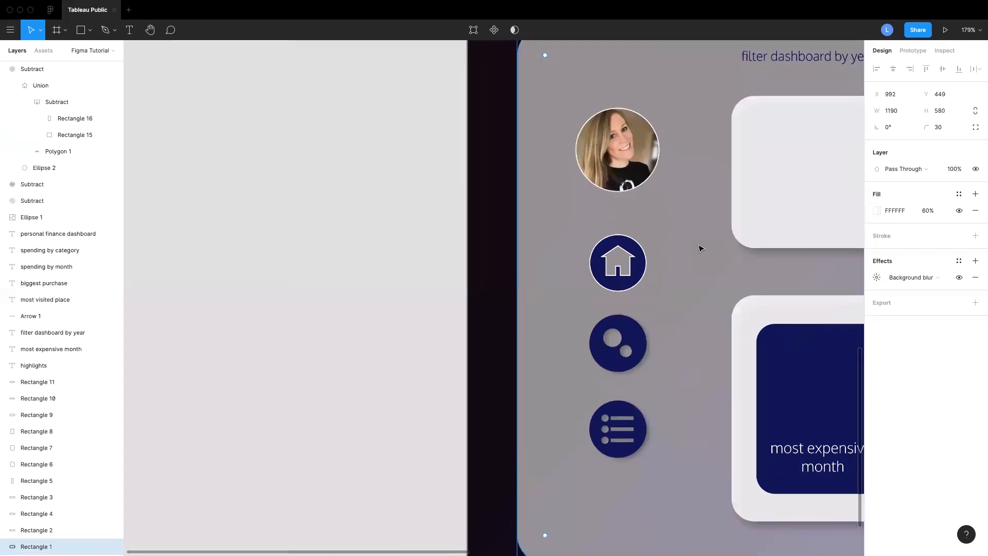
left_click(605, 230)
left_click(879, 312)
left_click(876, 326)
type("3")
key("Tab")
type("2")
left_click(831, 351)
type("5")
key("Return")
left_click(690, 240)
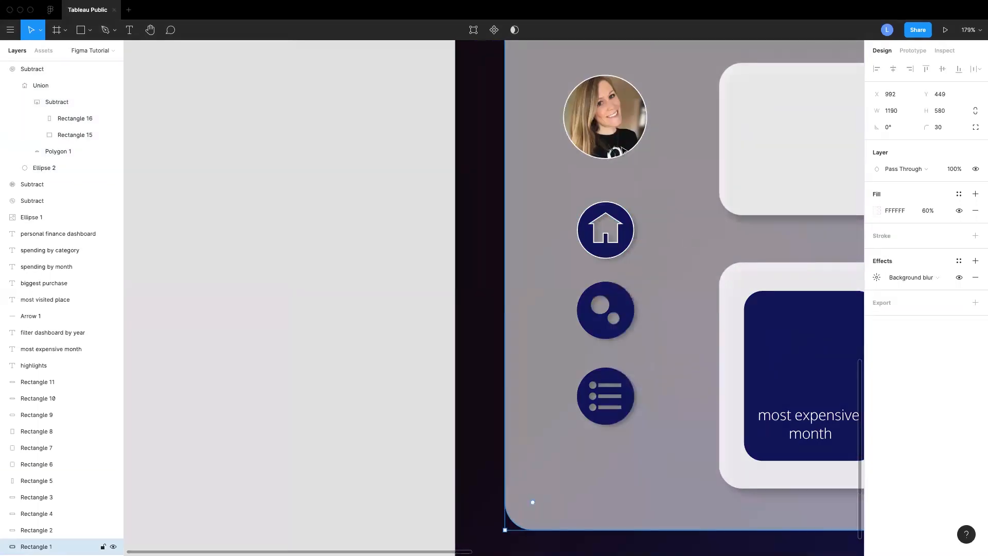
Zoom out to compare the new dashboard with the reference design above it
scroll(675, 183, "down", 5, "ctrl")
scroll(676, 183, "down", 5, "ctrl")
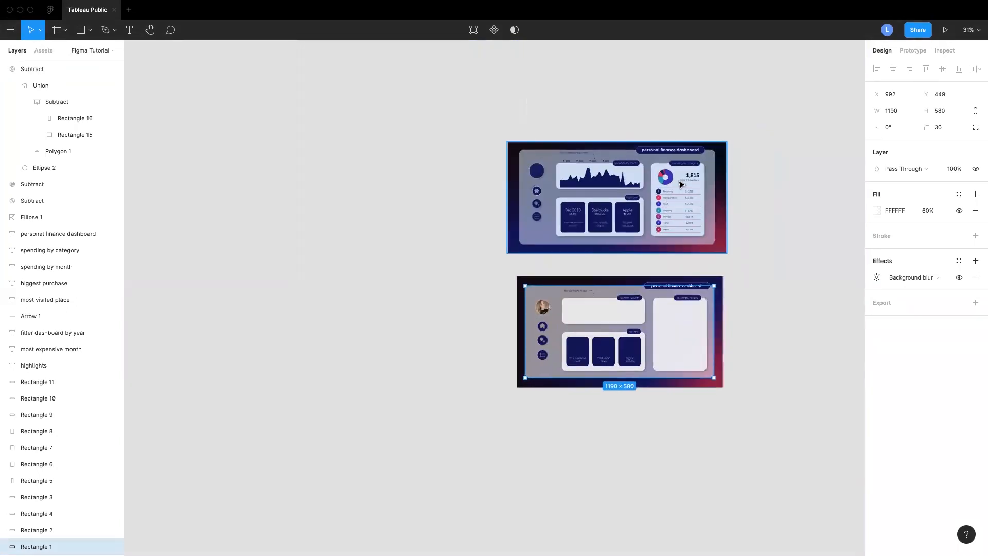
scroll(680, 184, "up", 3, "ctrl")
scroll(814, 295, "up", 1, "ctrl")
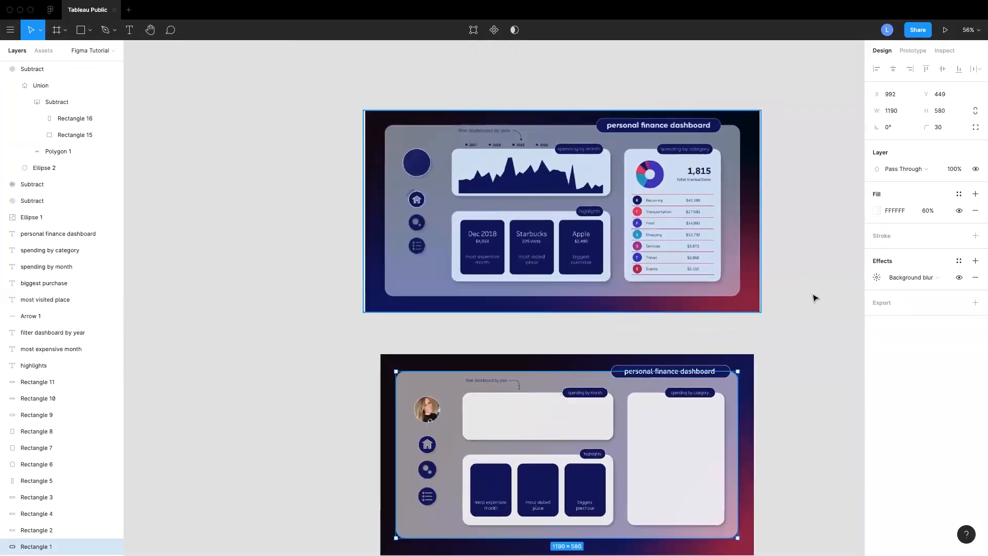
left_click(807, 307)
scroll(806, 307, "up", 4, "ctrl")
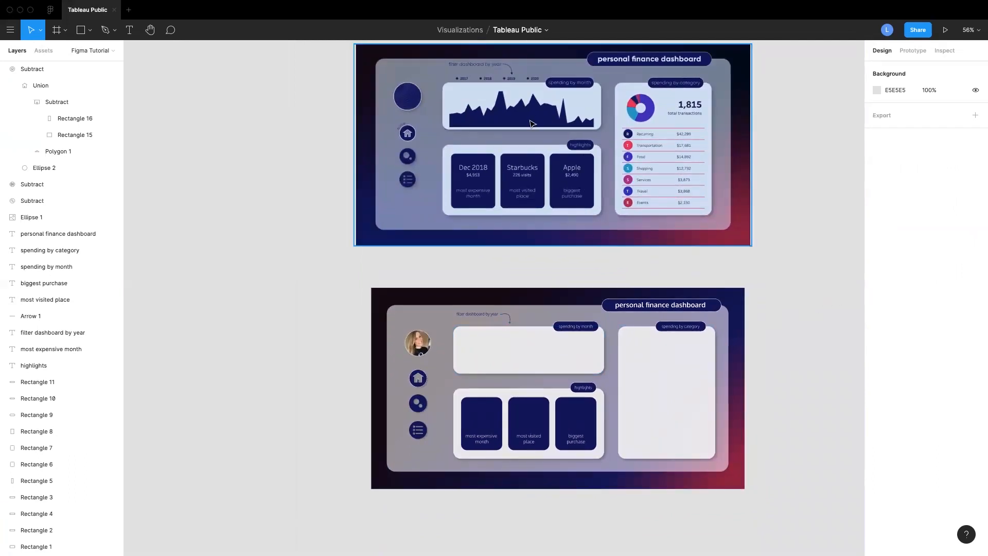
scroll(809, 226, "up", 1)
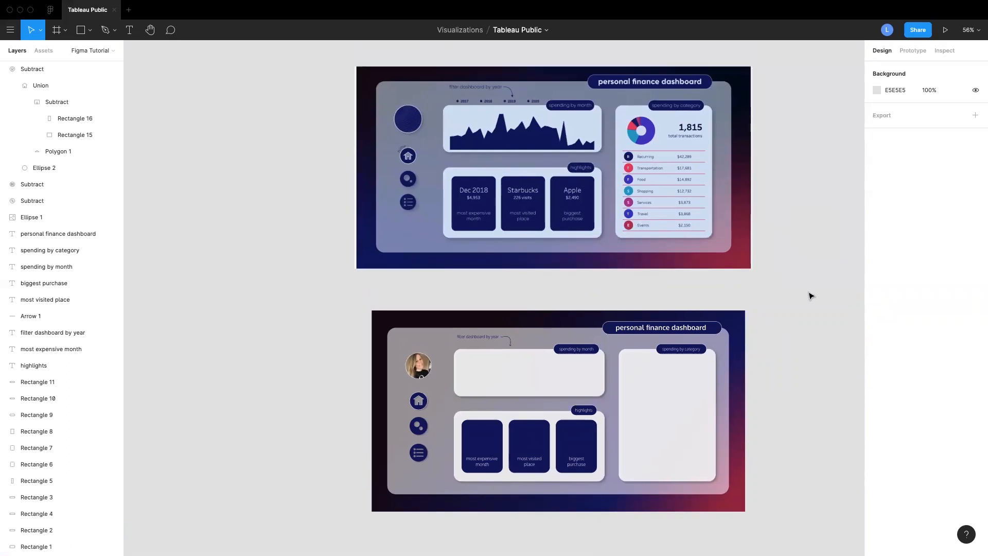
scroll(810, 292, "down", 5)
scroll(809, 293, "up", 3, "ctrl")
Select all the dashboard elements, group them, and reposition the group slightly
left_click_drag(149, 114, 720, 408)
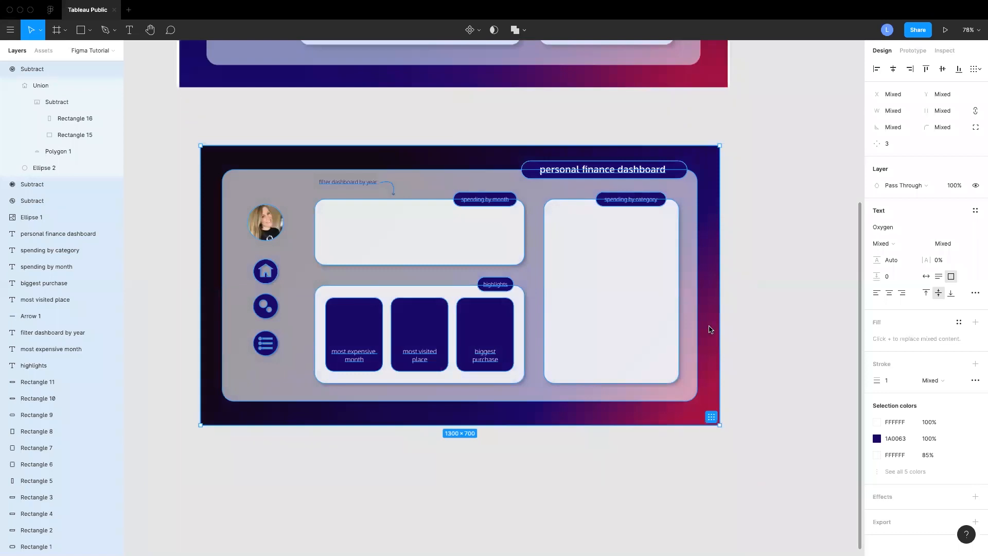
right_click(709, 329)
left_click(744, 344)
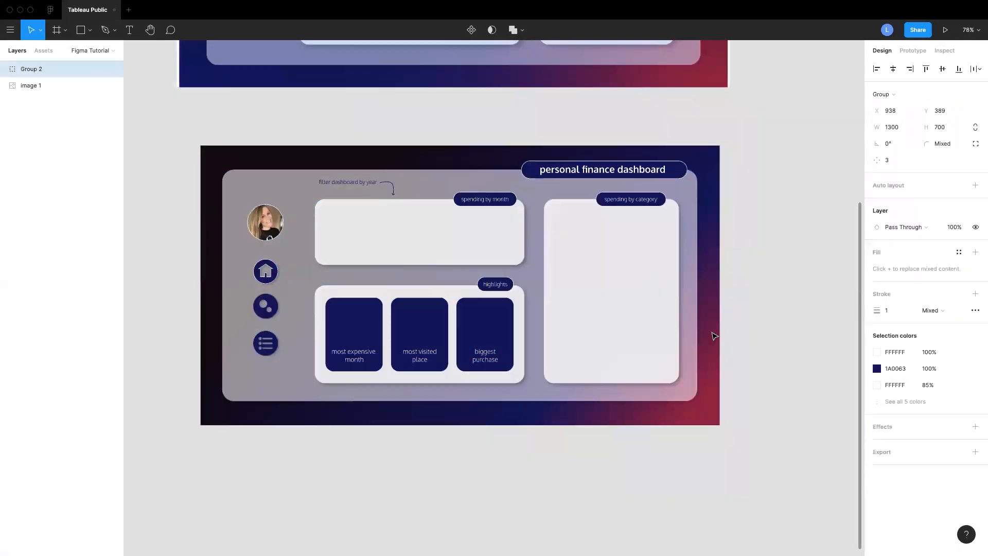
left_click_drag(535, 300, 600, 278)
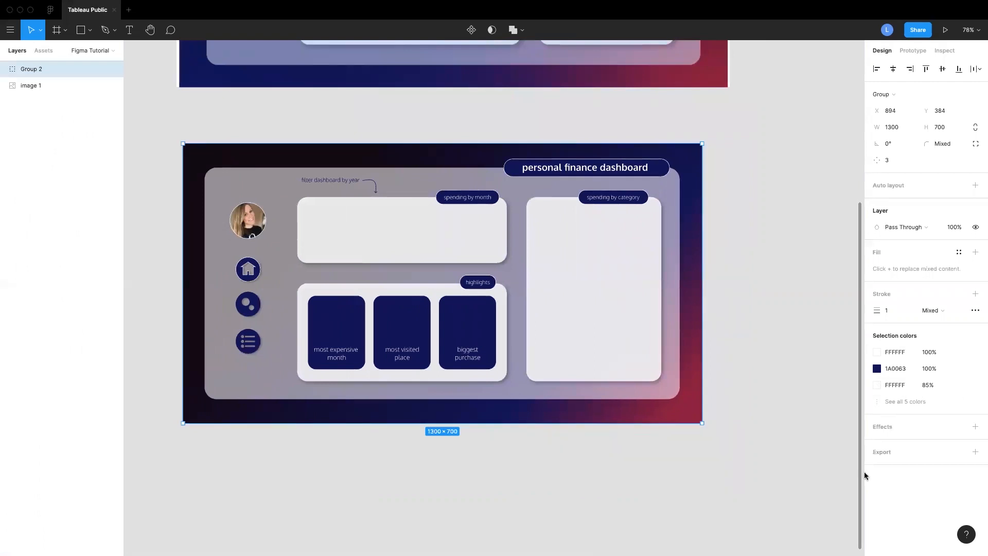
Add an export setting to the dashboard group at 1x scale as PNG
left_click(886, 454)
scroll(902, 437, "down", 1)
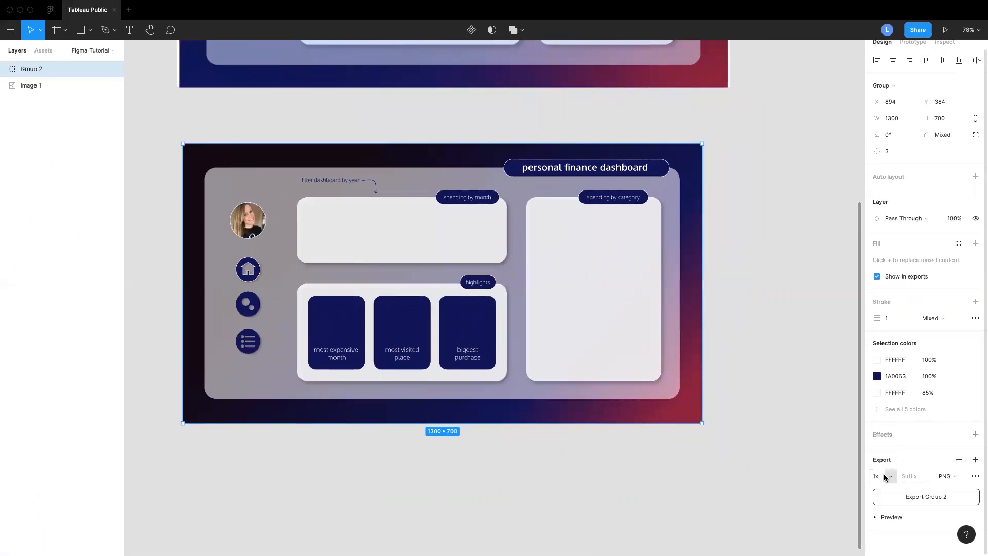
left_click(959, 477)
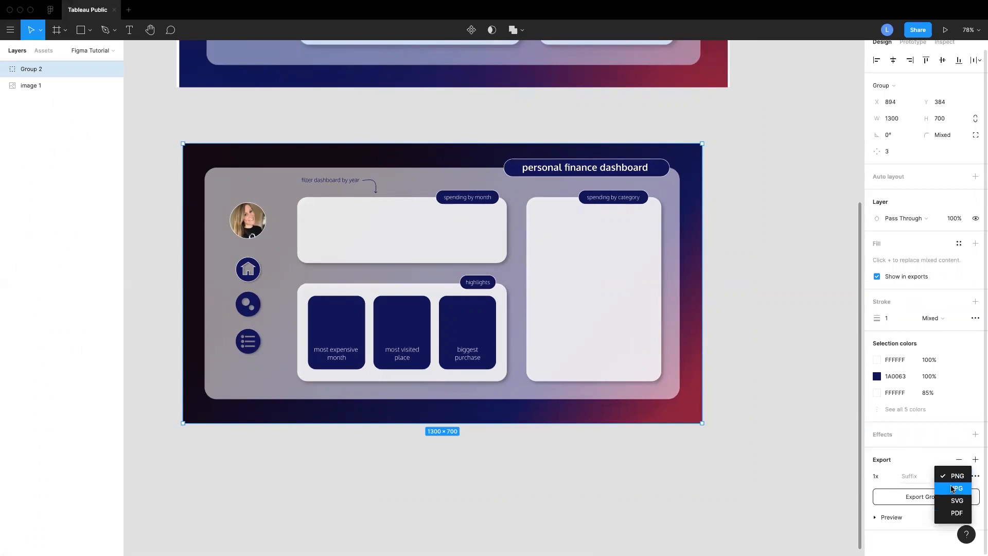
left_click(907, 461)
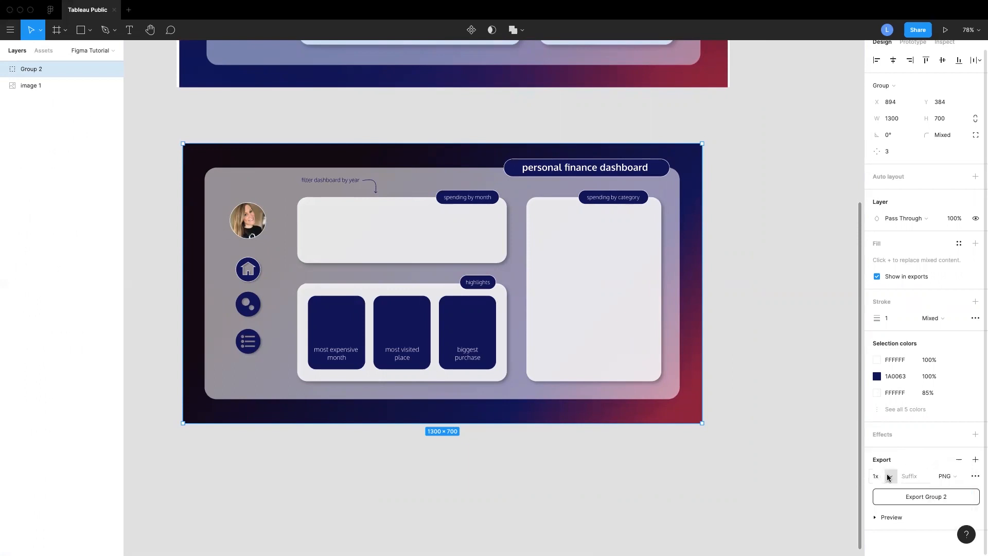
left_click(889, 476)
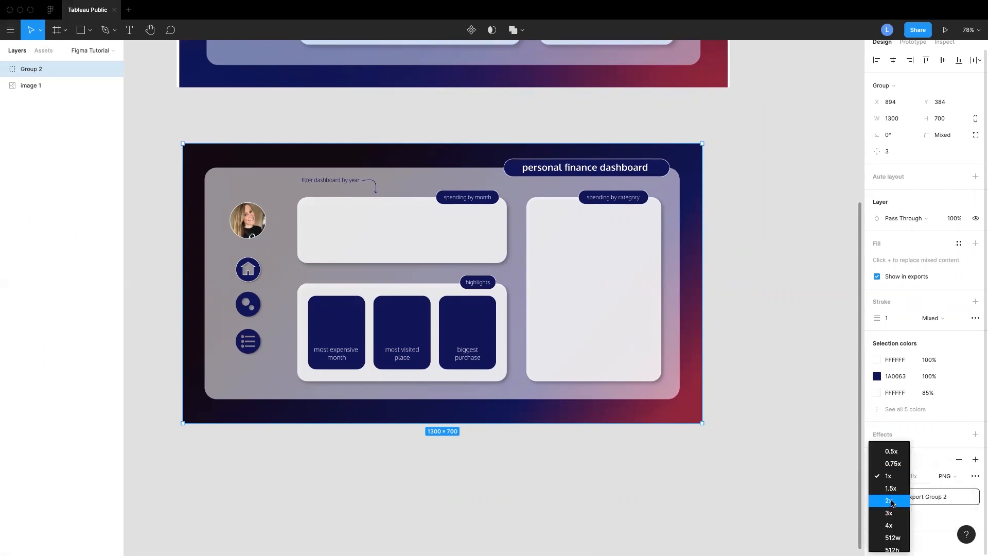
left_click(889, 477)
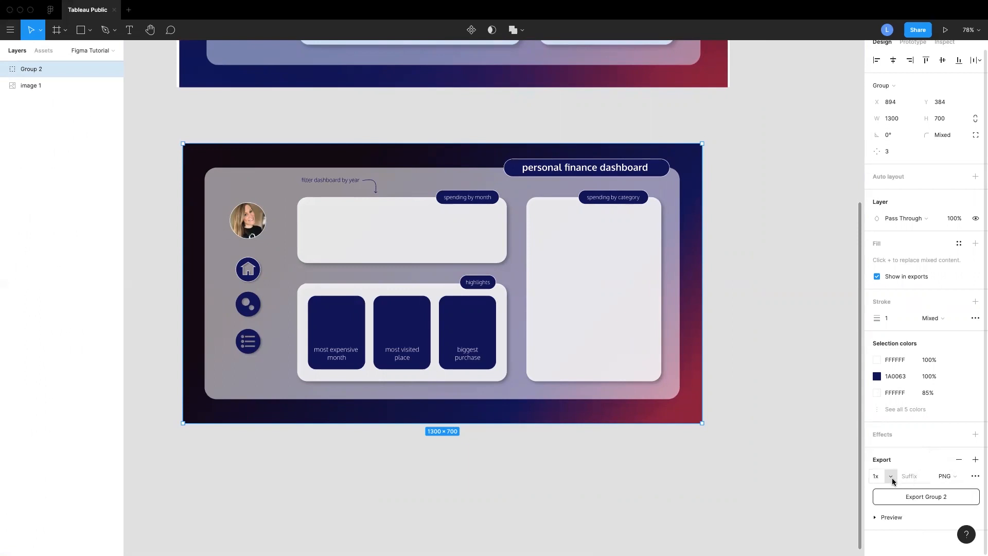
left_click(893, 479)
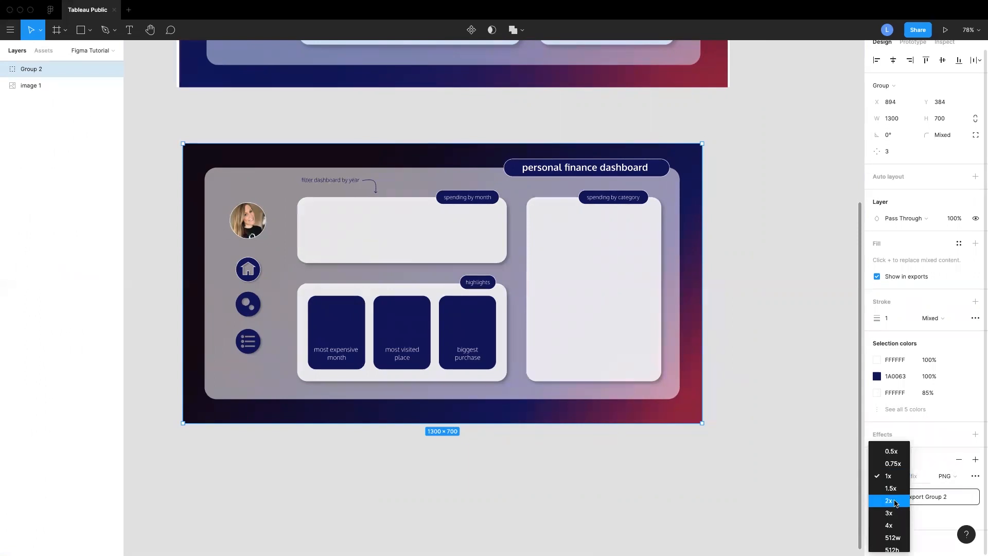
left_click(936, 448)
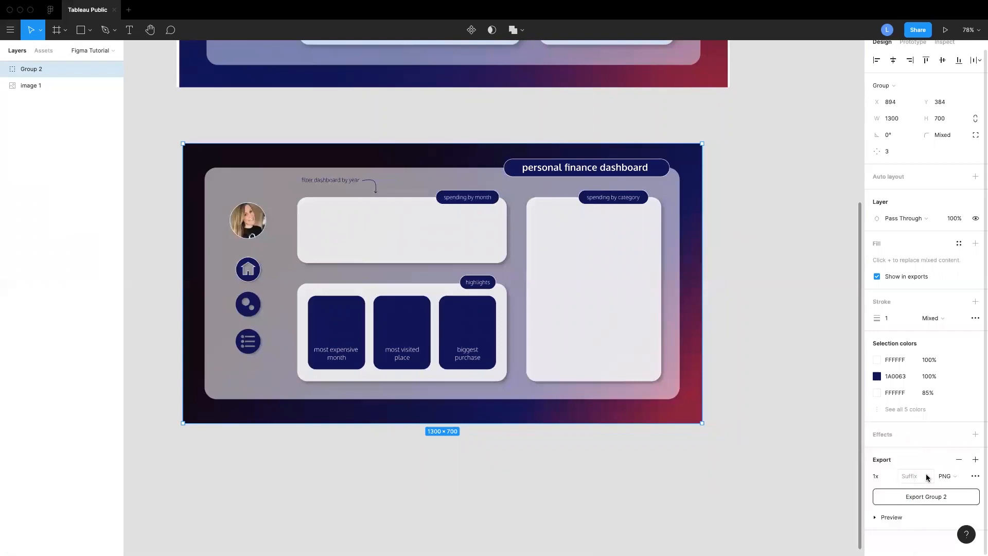
left_click(951, 477)
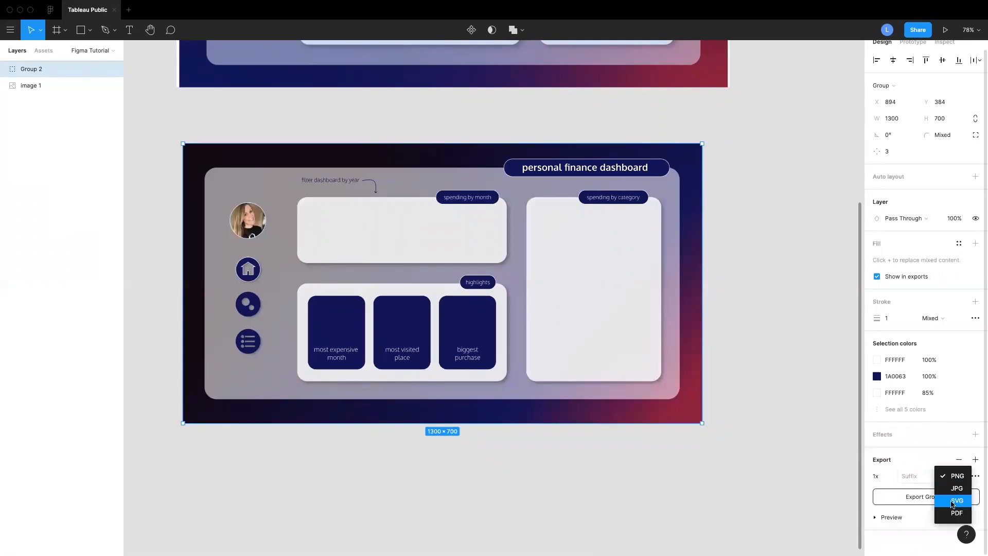
left_click(405, 338)
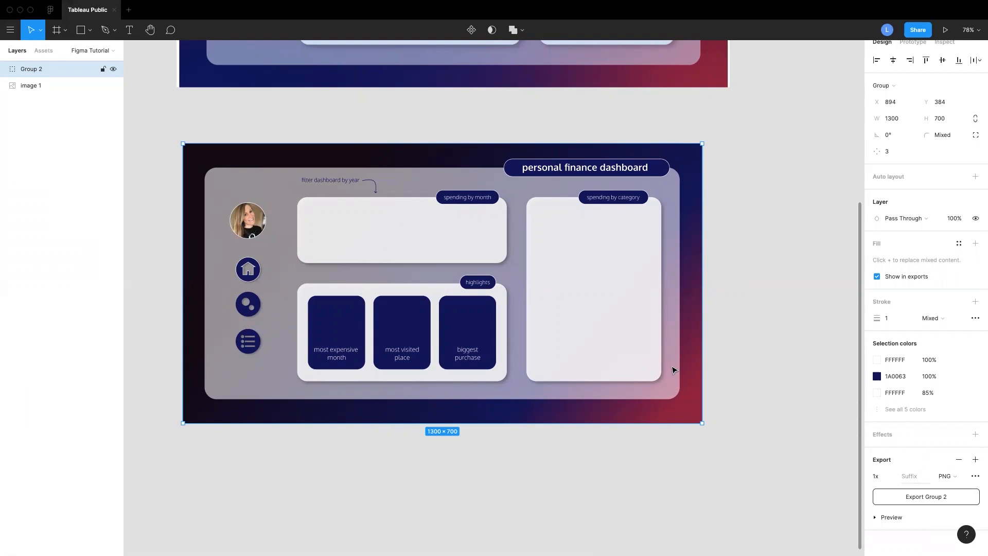
Zoom out to review the finished dashboard beside the reference design
scroll(651, 413, "left", 2)
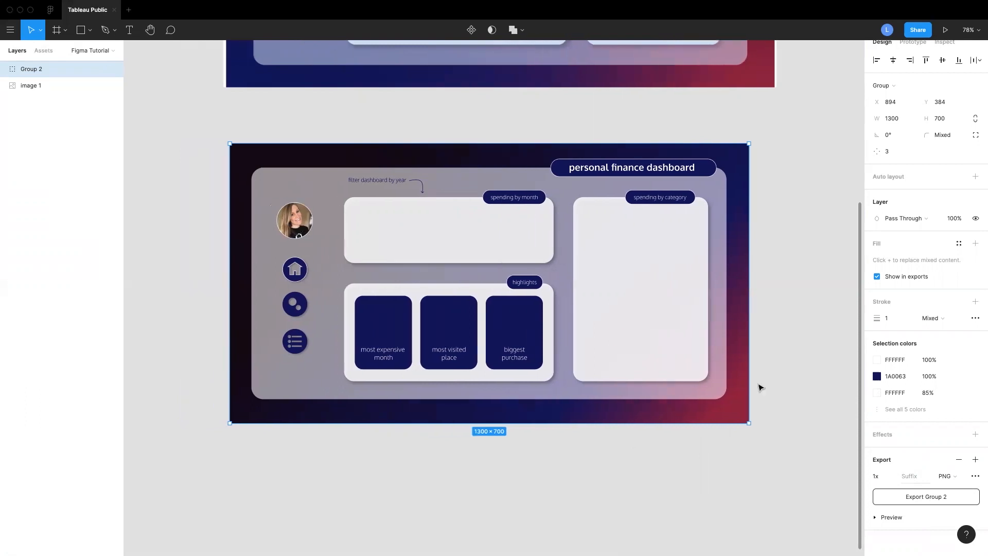
left_click(793, 362)
scroll(798, 359, "down", 5)
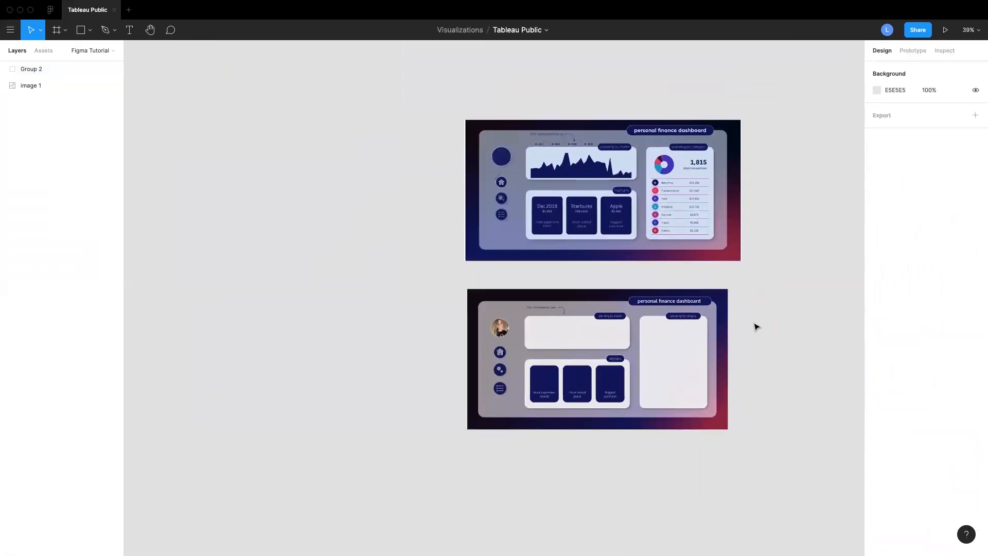
scroll(758, 304, "up", 2)
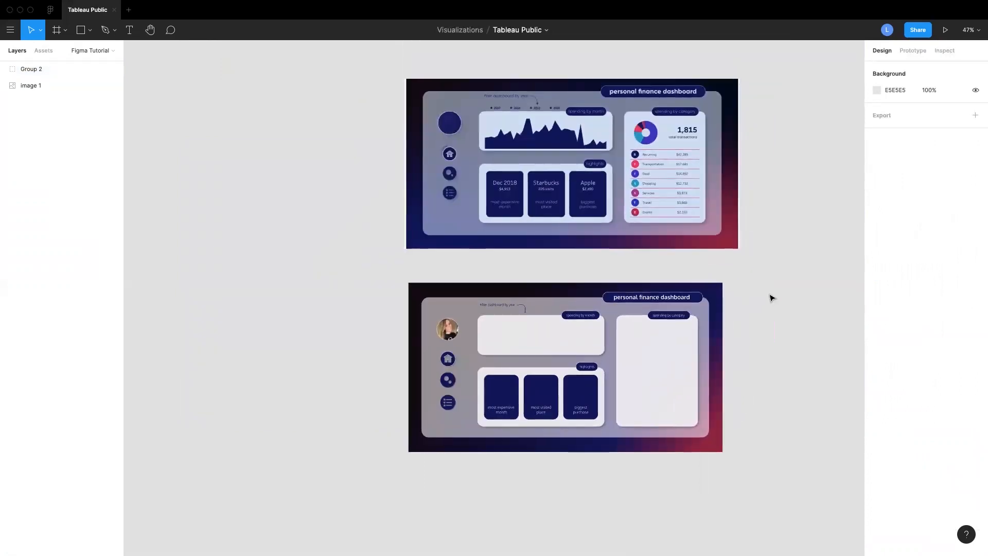
scroll(770, 296, "up", 1)
scroll(769, 297, "right", 1)
scroll(776, 299, "up", 1)
scroll(776, 298, "left", 1)
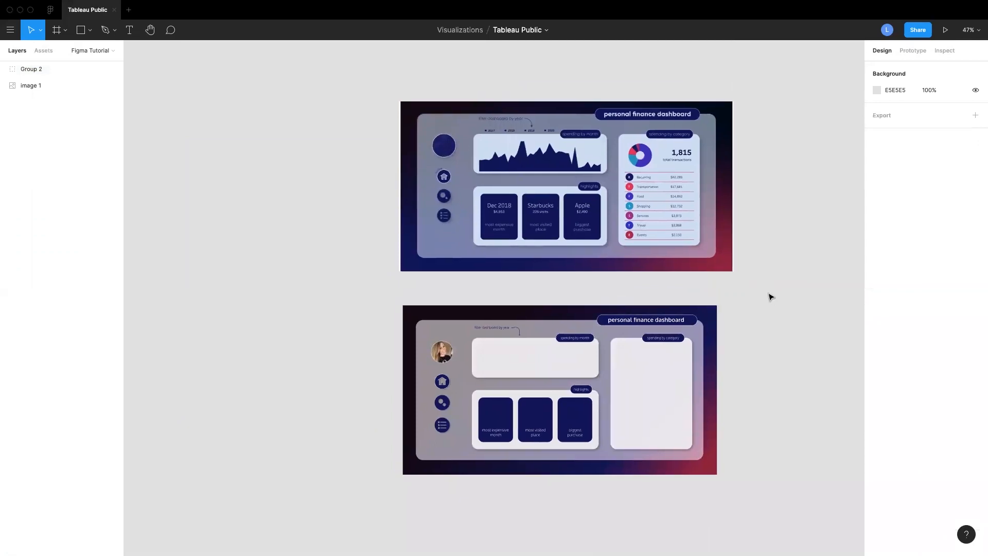
scroll(769, 297, "up", 6)
scroll(769, 297, "down", 5)
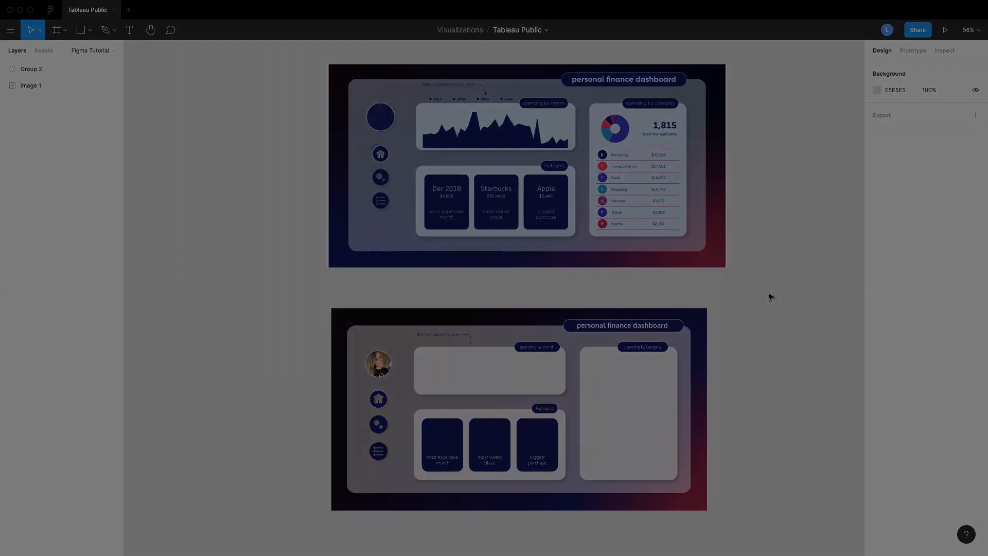